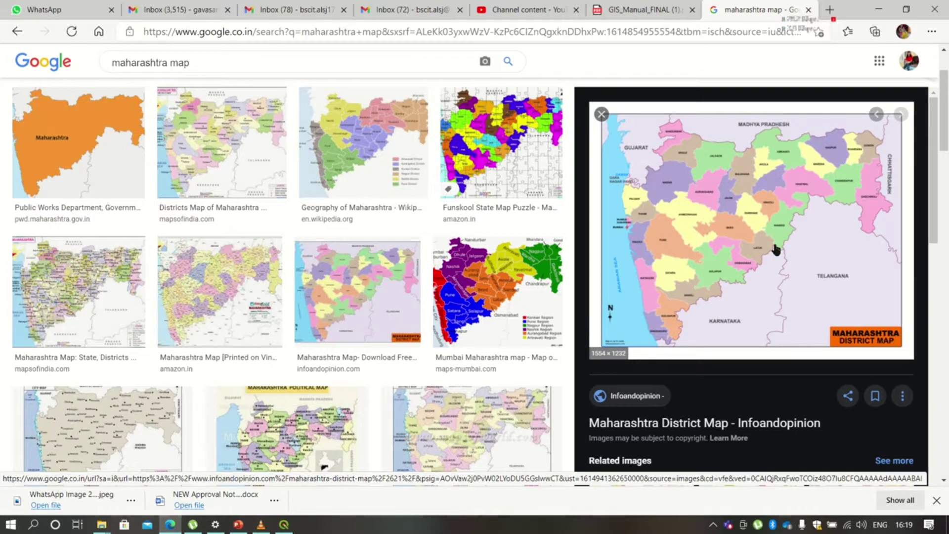
Step: Save the Maharashtra district map image as a PNG named MaharashtraMap2 in the GIS 2020-21 Practicals folder
right_click(776, 248)
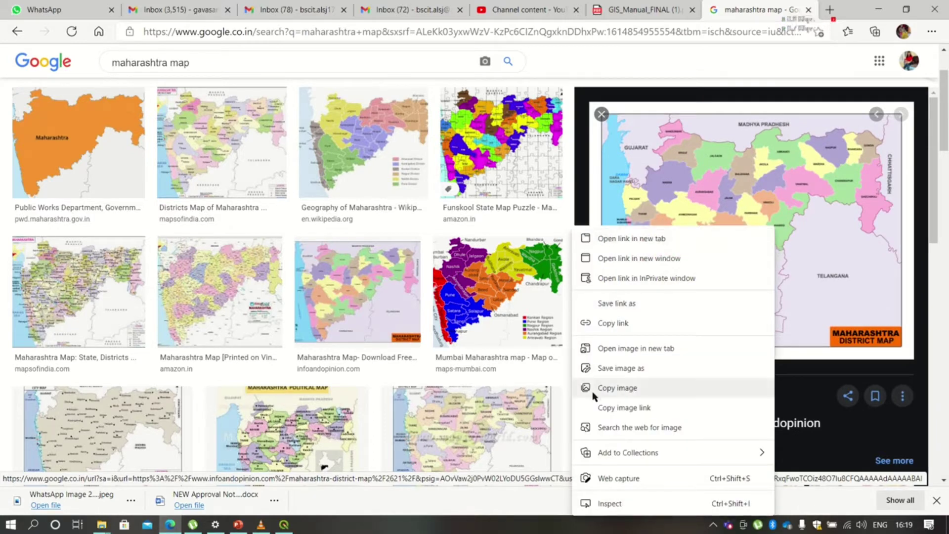
left_click(619, 374)
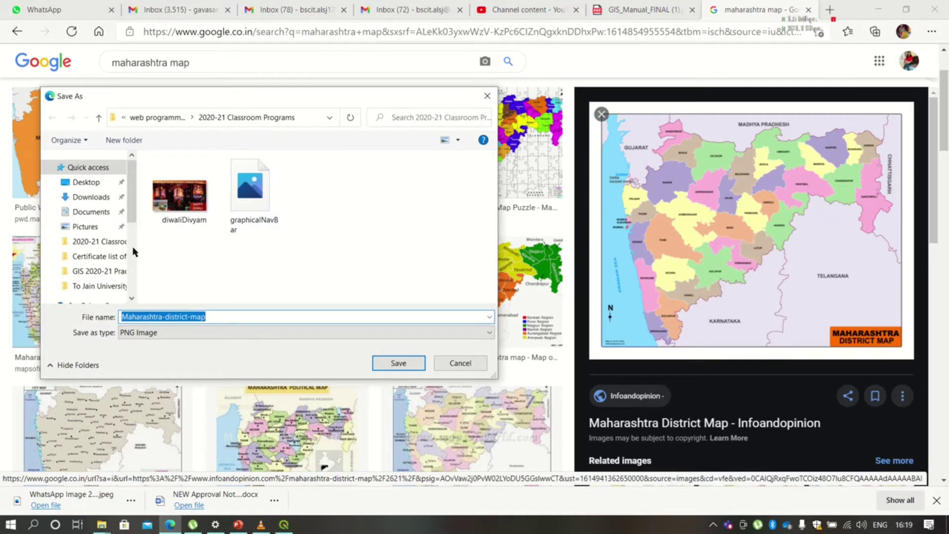
left_click(119, 271)
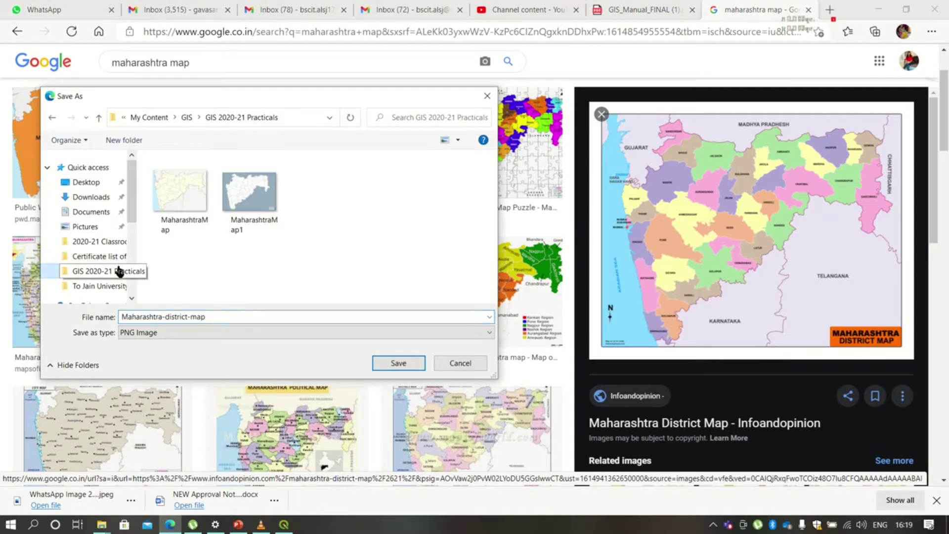
left_click(200, 219)
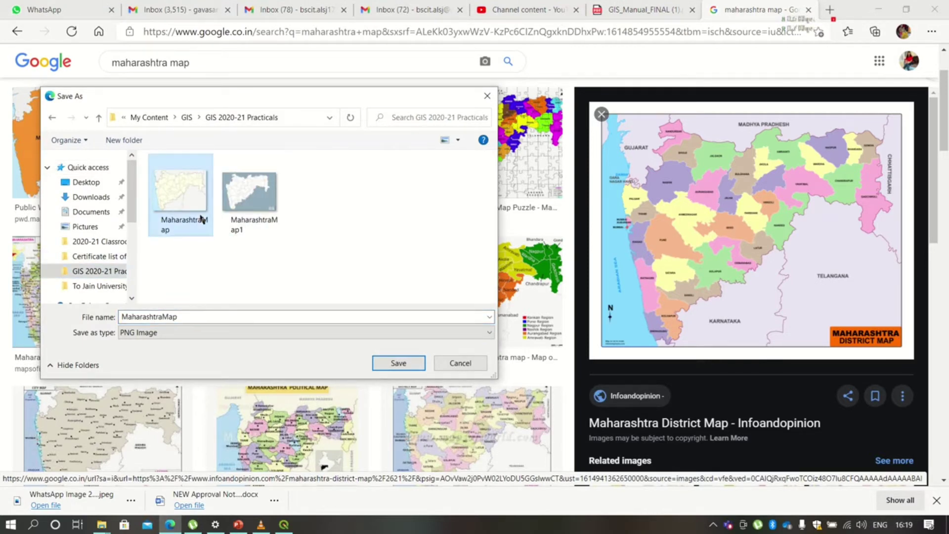
left_click(202, 313)
left_click(202, 313)
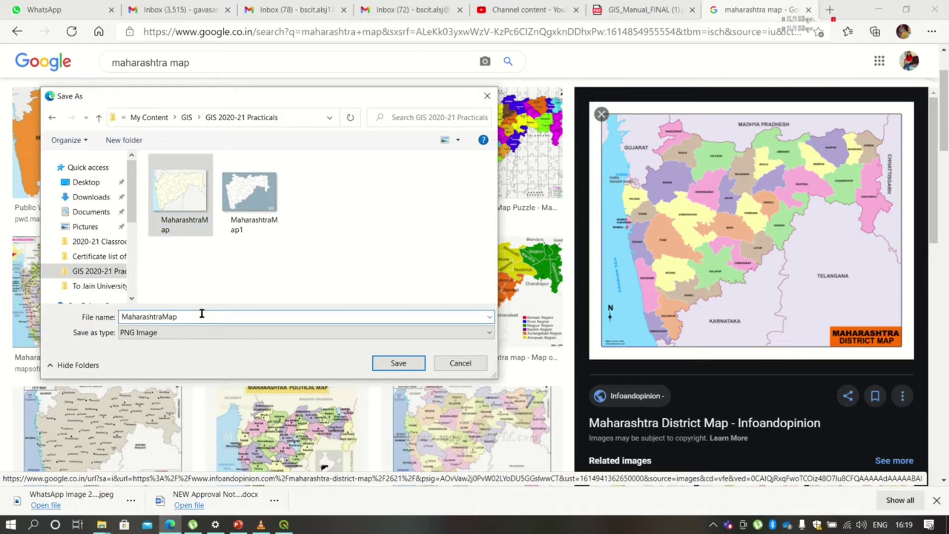
type("2")
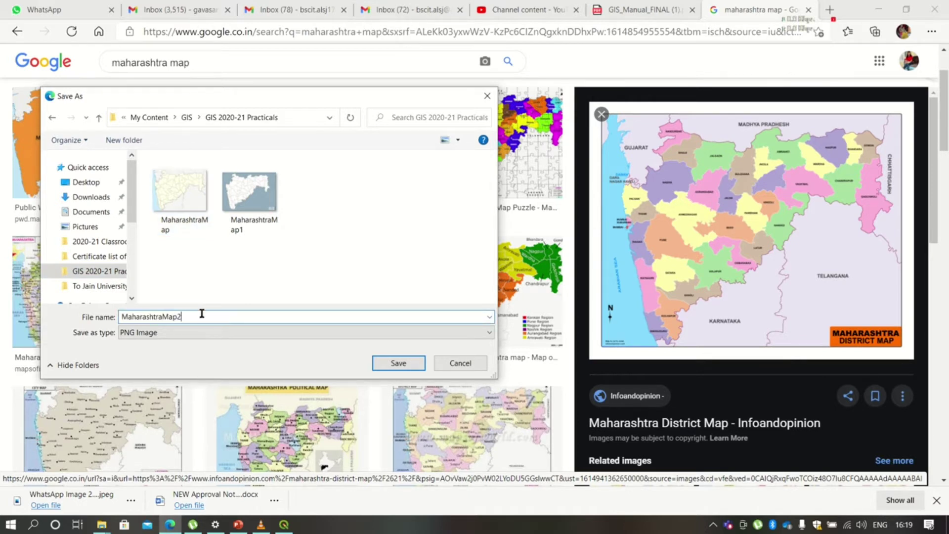
left_click(392, 364)
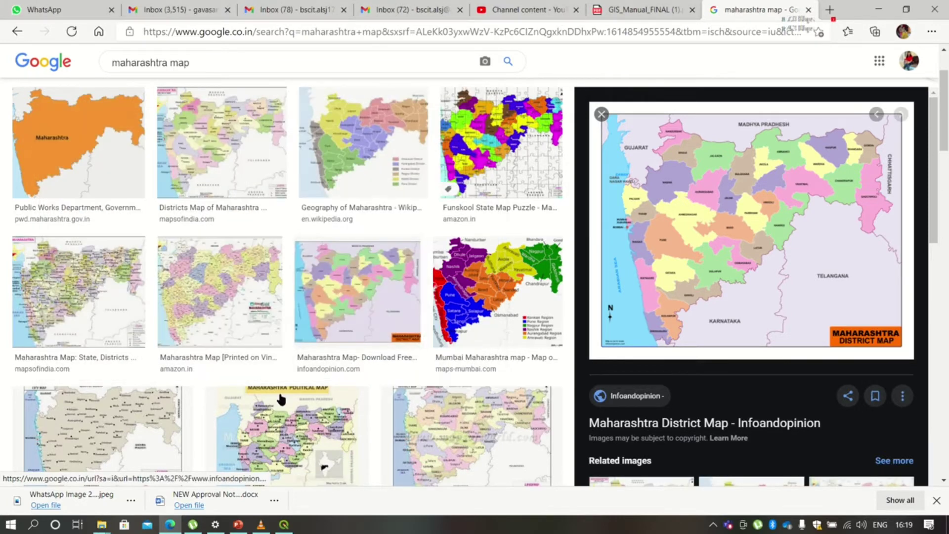
Step: Switch to QGIS and add MaharashtraMap2.png from the GIS 2020-21 Practicals folder as a raster layer
left_click(280, 526)
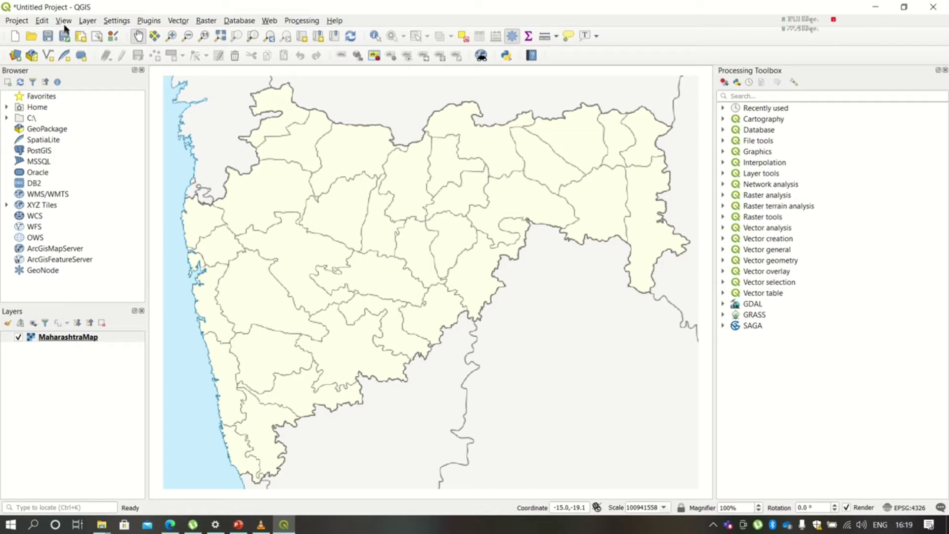
left_click(88, 20)
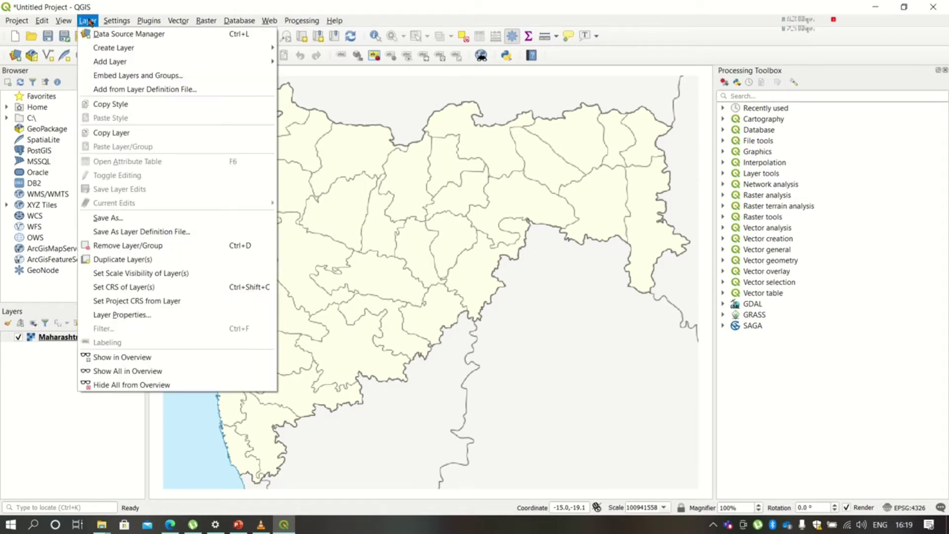
mouse_move(106, 48)
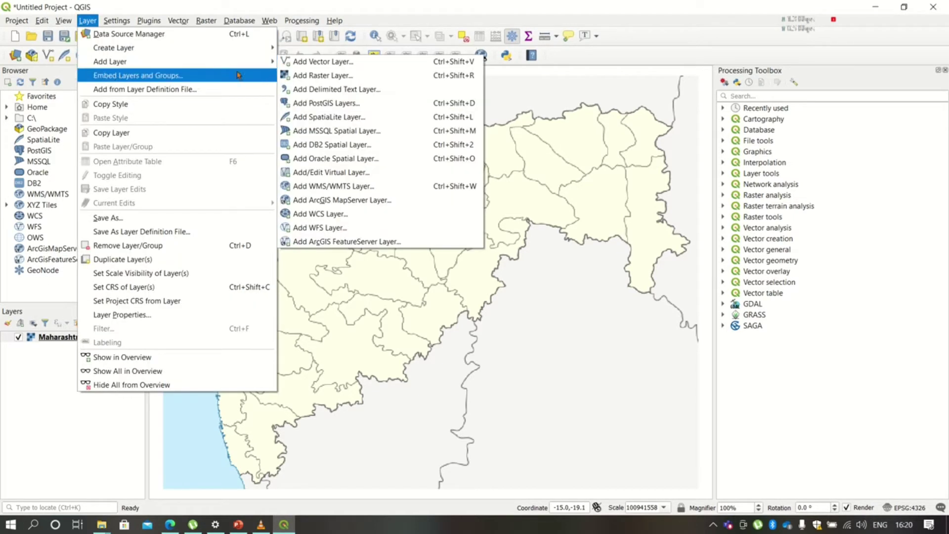
left_click(326, 74)
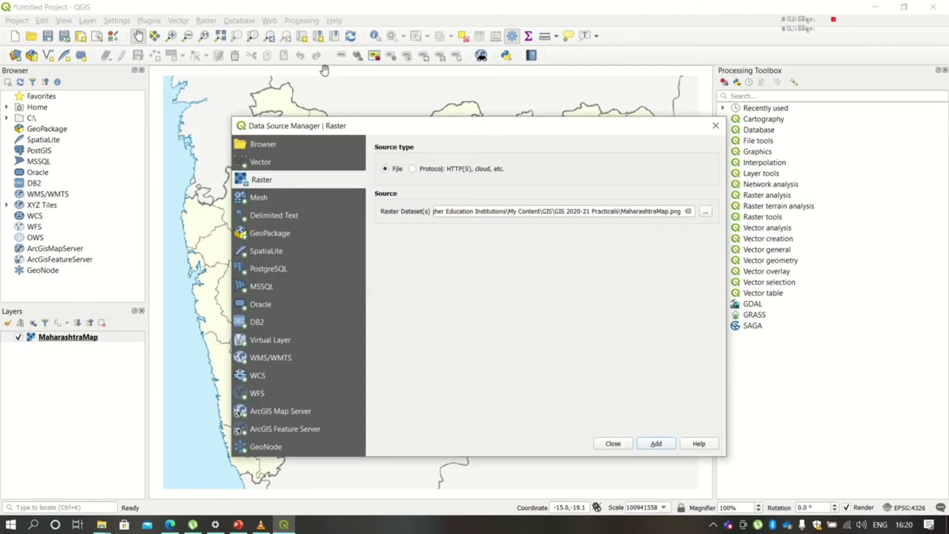
left_click(705, 211)
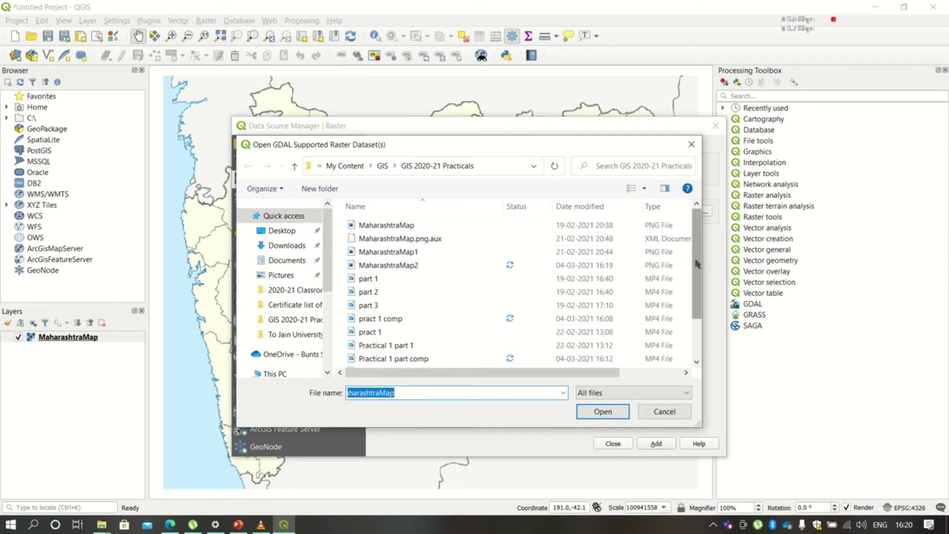
scroll(546, 250, "down", 1)
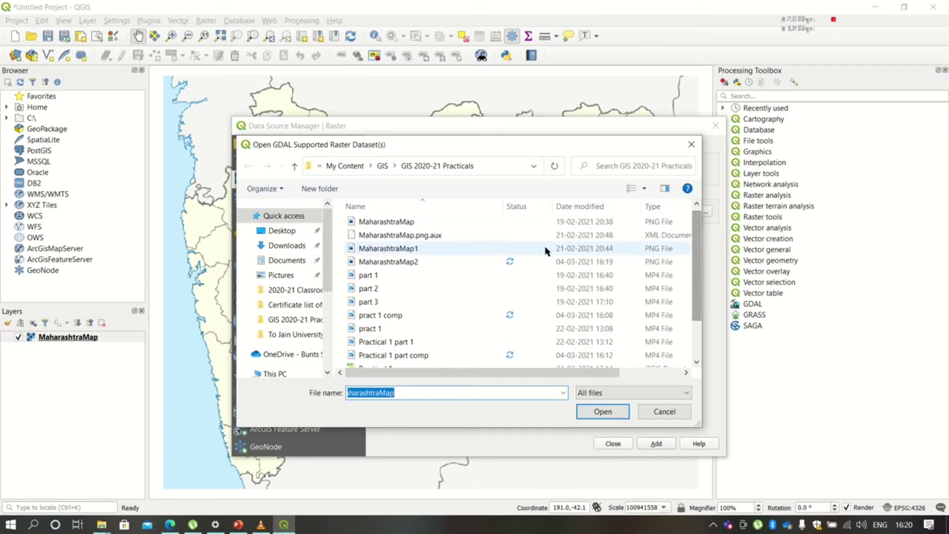
left_click(435, 261)
left_click(600, 415)
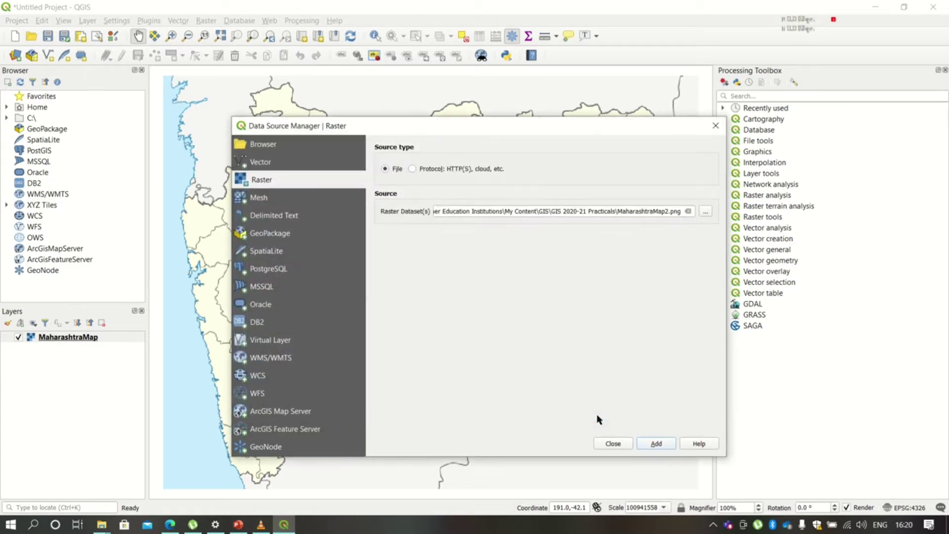
left_click(657, 444)
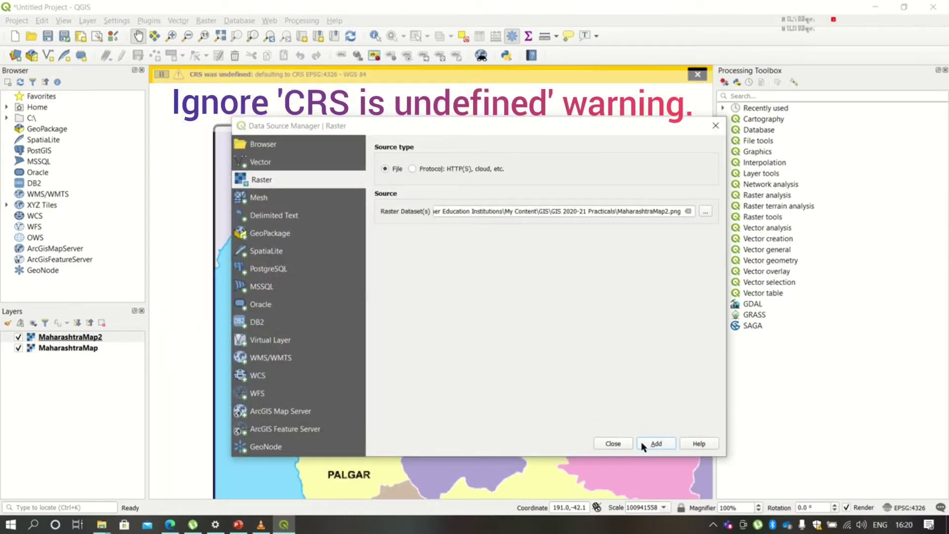
left_click(621, 446)
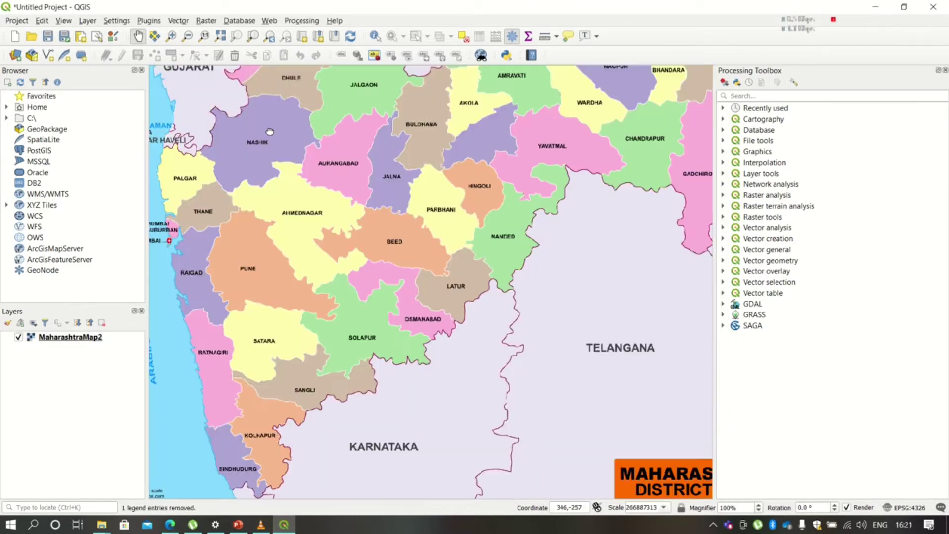
Step: Start a new point shapefile layer with the file name FortLocation
left_click_drag(270, 132, 269, 131)
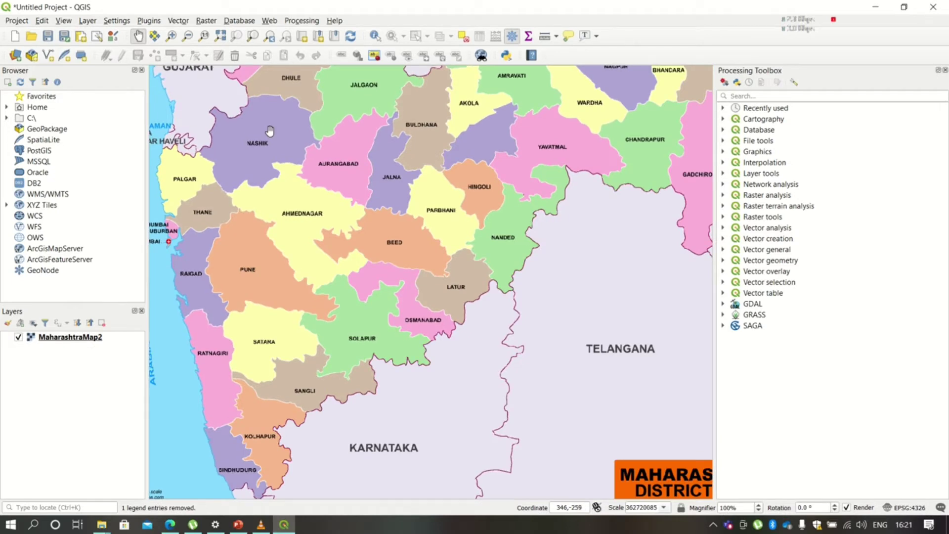
left_click(87, 21)
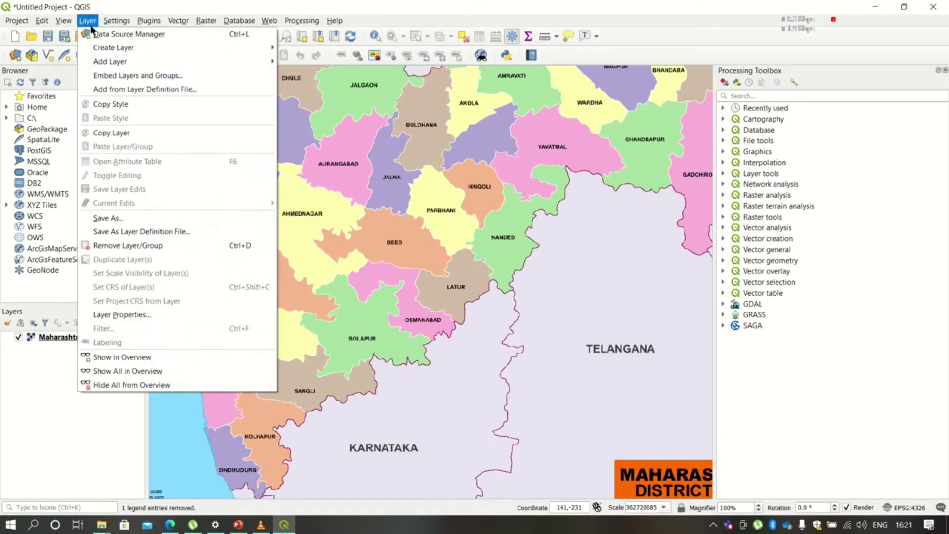
mouse_move(113, 53)
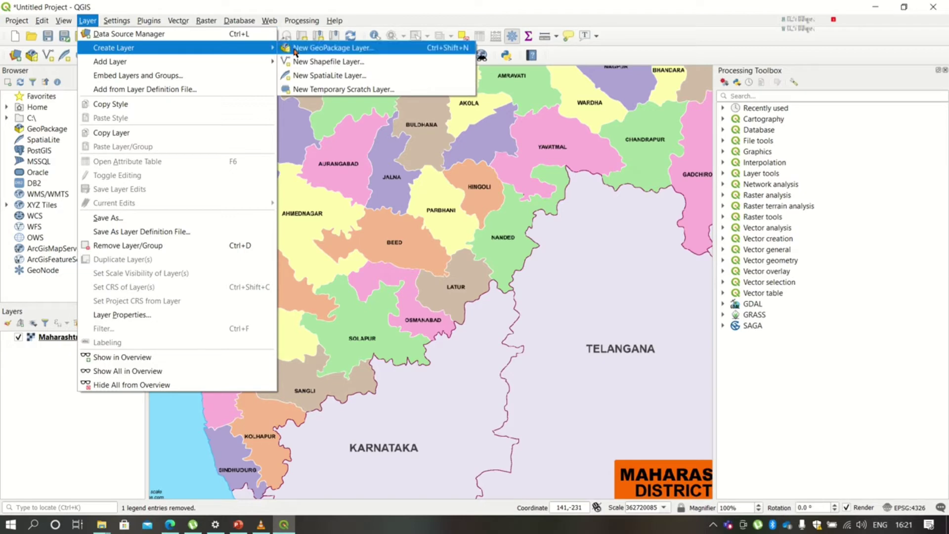
left_click(312, 62)
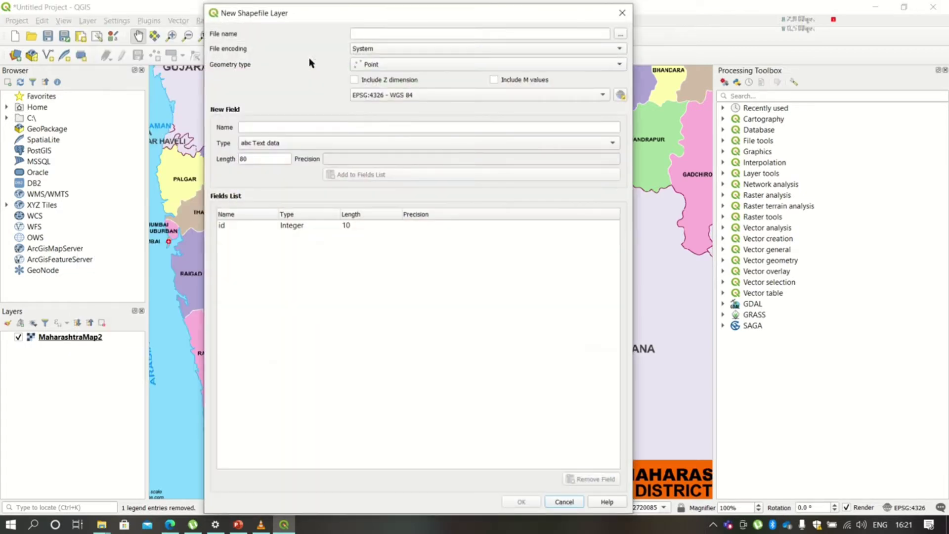
left_click(357, 34)
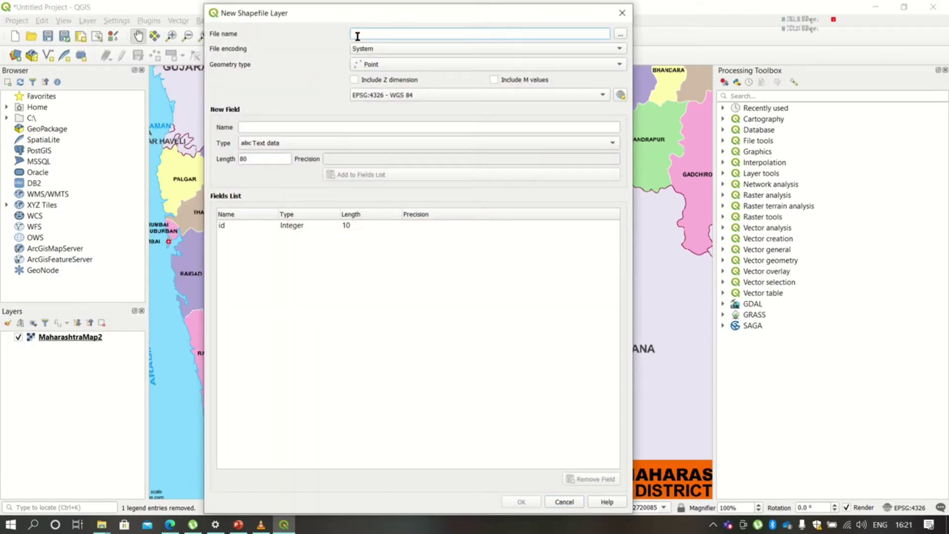
type("L")
type("Fe")
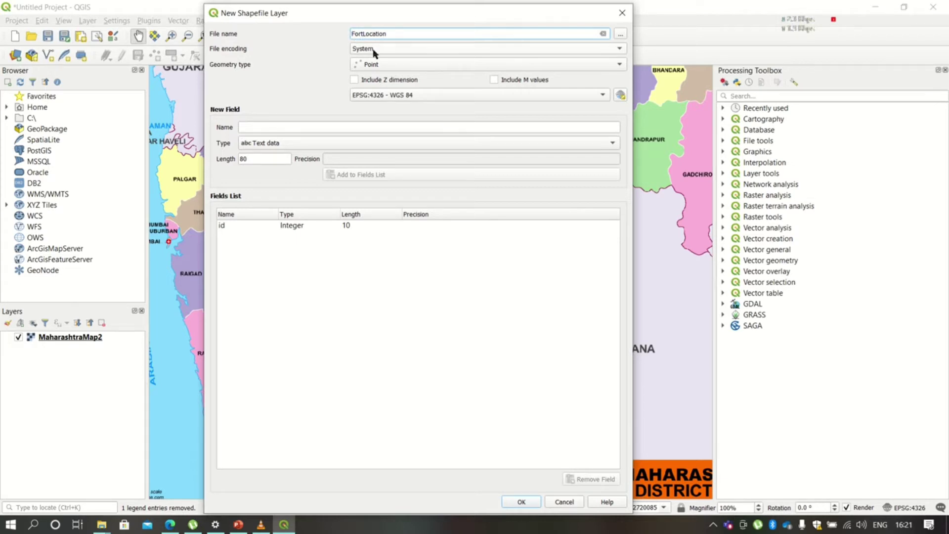
Step: Add a text field called Name with length 80 to the shapefile's fields and create the layer
left_click(304, 127)
type("Name")
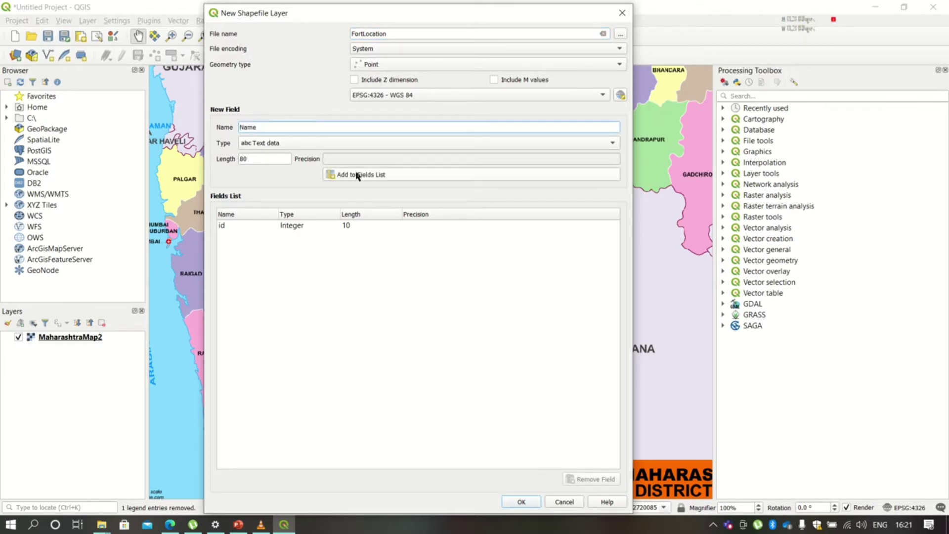
left_click(280, 145)
left_click(281, 145)
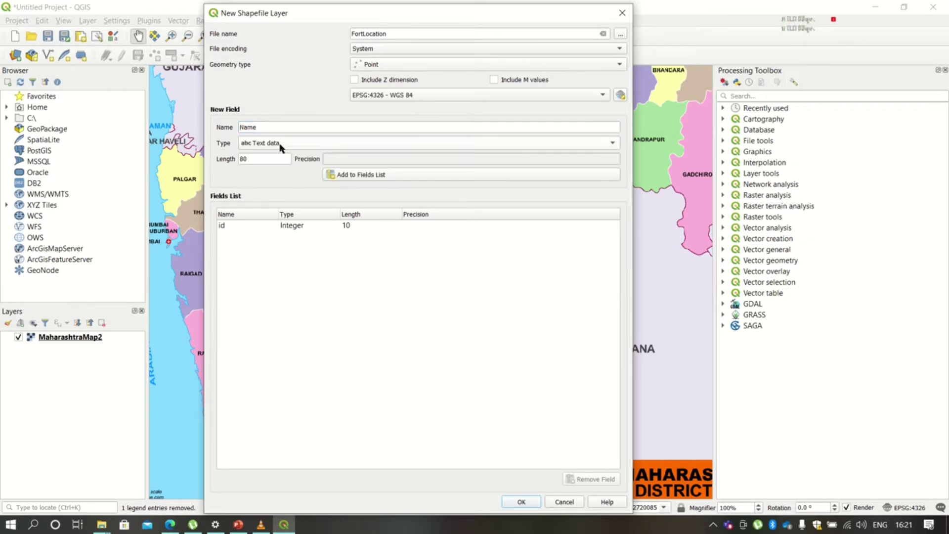
left_click(345, 176)
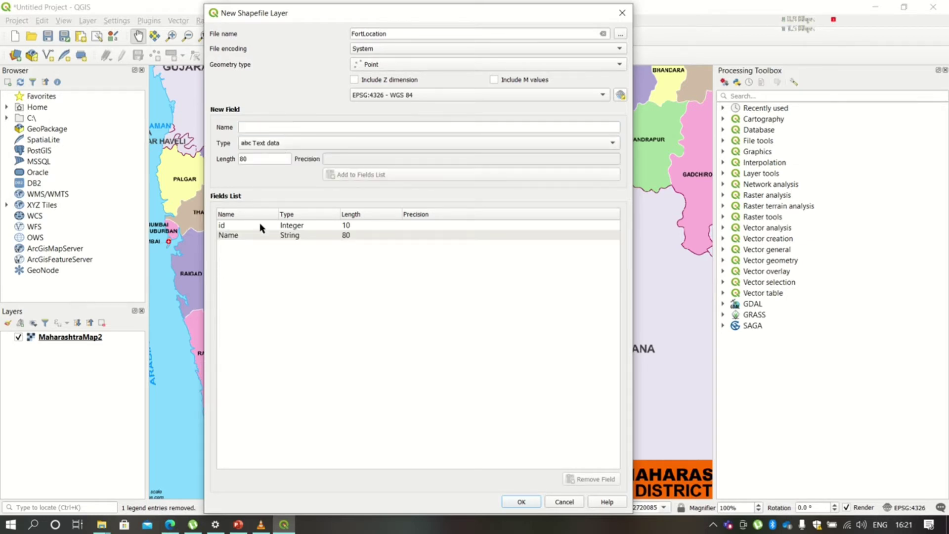
left_click(521, 502)
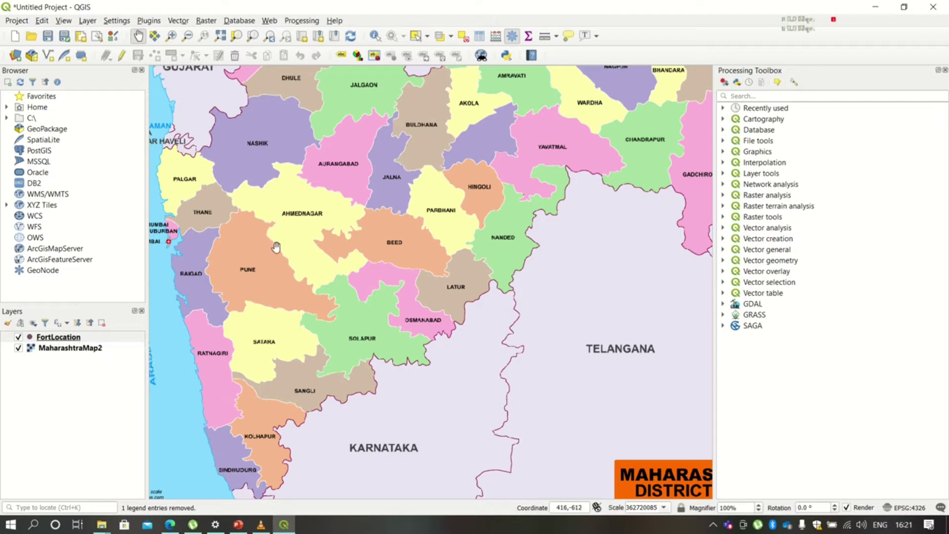
Step: Enable editing on the FortLocation layer and activate the Add Point Feature tool
left_click(42, 342)
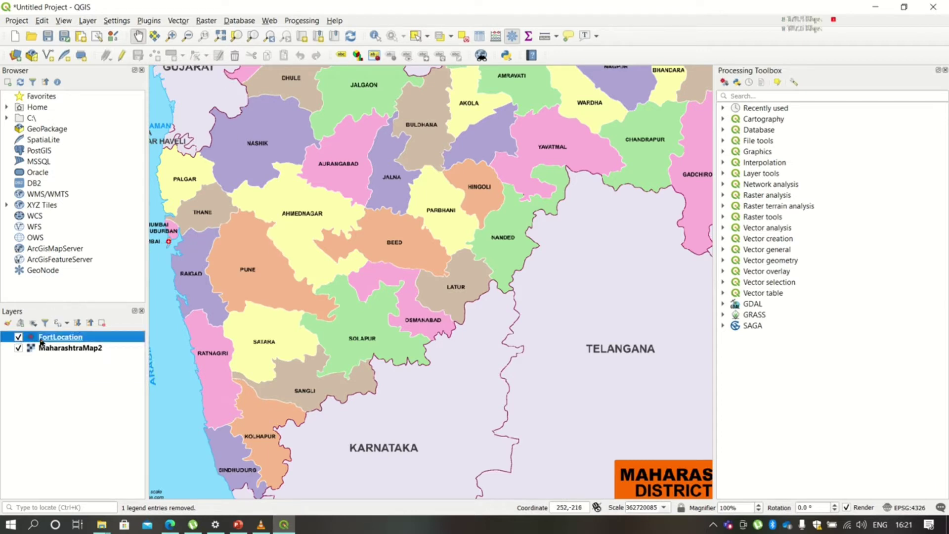
left_click(121, 57)
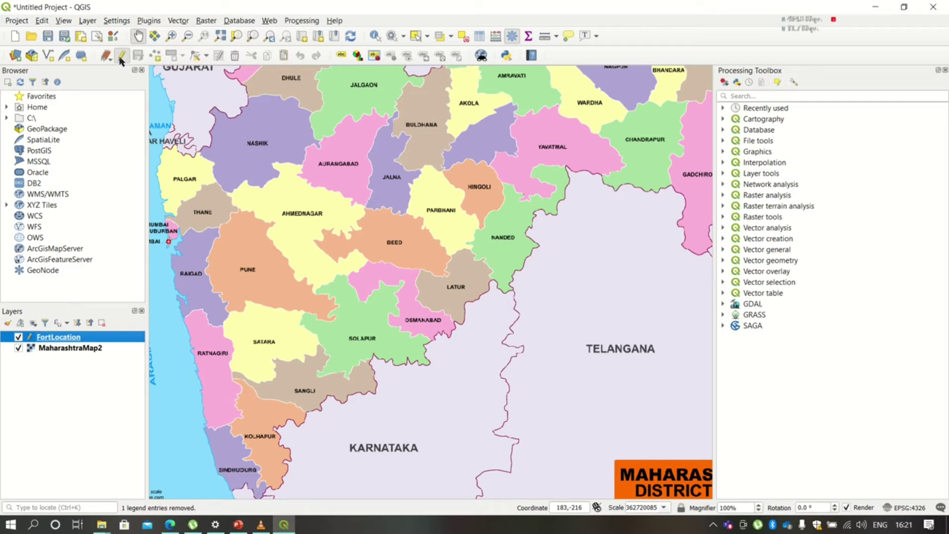
left_click(155, 56)
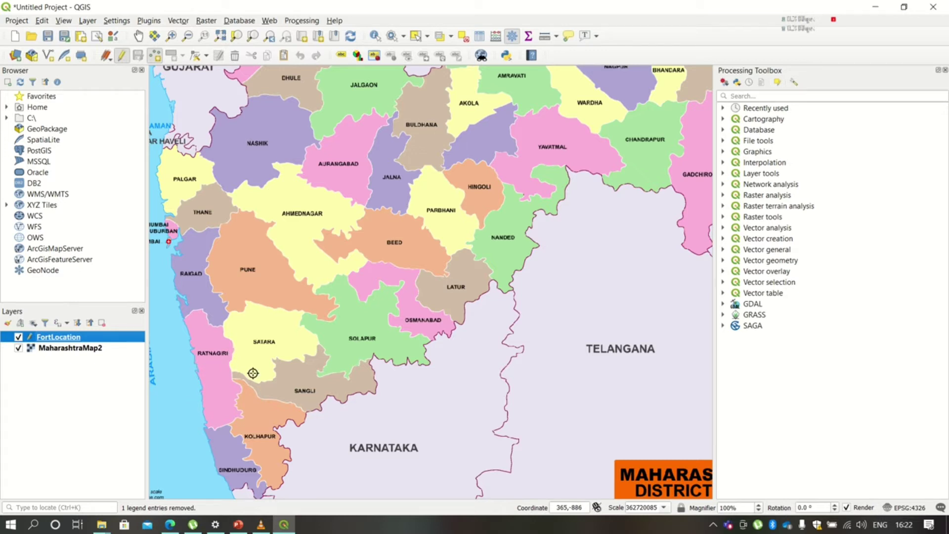
Step: Switch to the browser and search Google for "maharashtra list of forts districtwise"
left_click(171, 525)
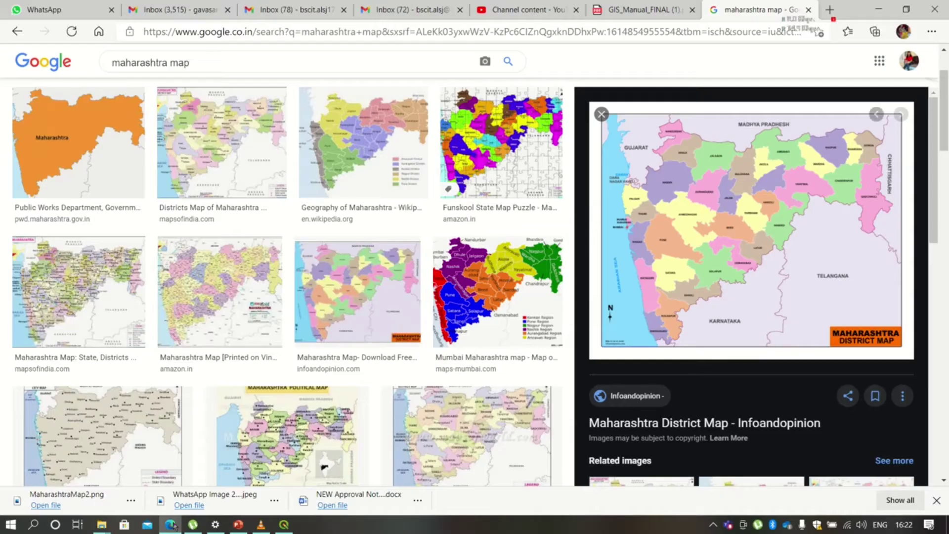
left_click(17, 31)
left_click(221, 75)
key("BackSpace")
key("BackSpace")
key("BackSpace")
type("list of")
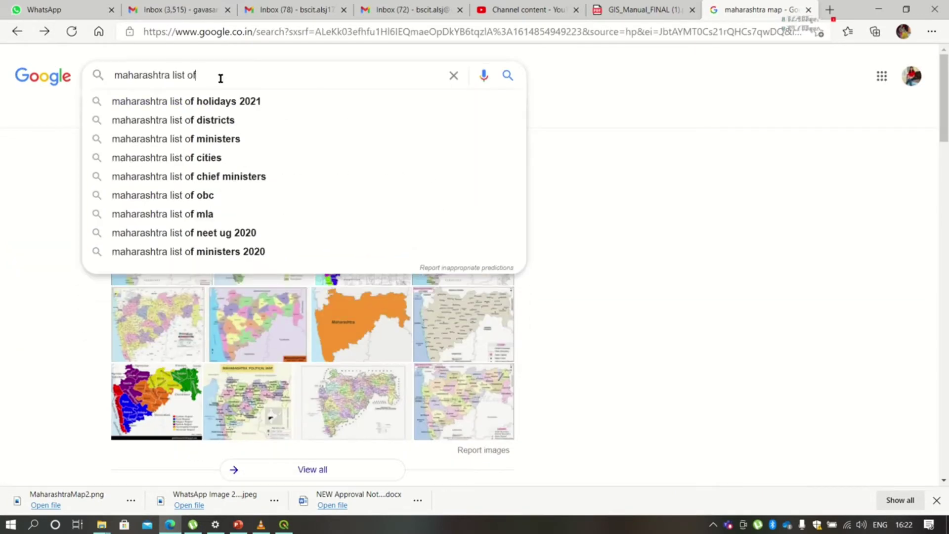
type(" forts districtwise")
key("Return")
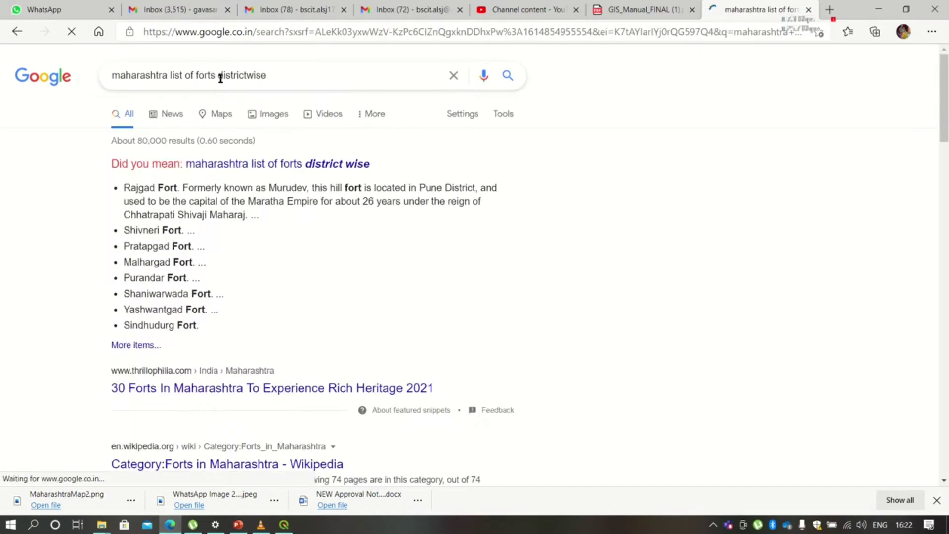
Step: Open the Thrillophilia article on 30 forts in Maharashtra and look through its fort entries
left_click(148, 352)
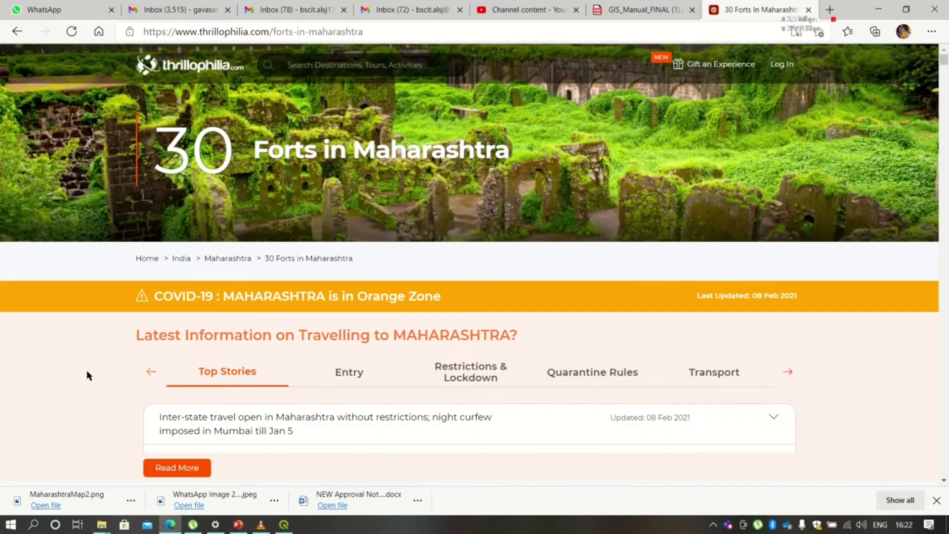
scroll(87, 376, "down", 8)
scroll(87, 376, "up", 8)
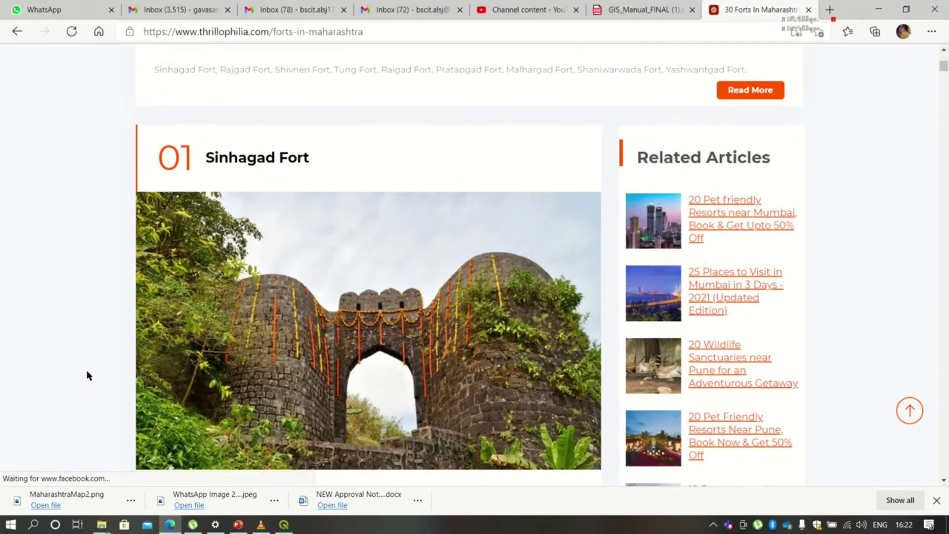
Step: Switch back to QGIS and add a FortLocation point in Pune district with id 1, named after Sinhagad Fort
left_click(284, 525)
left_click(244, 280)
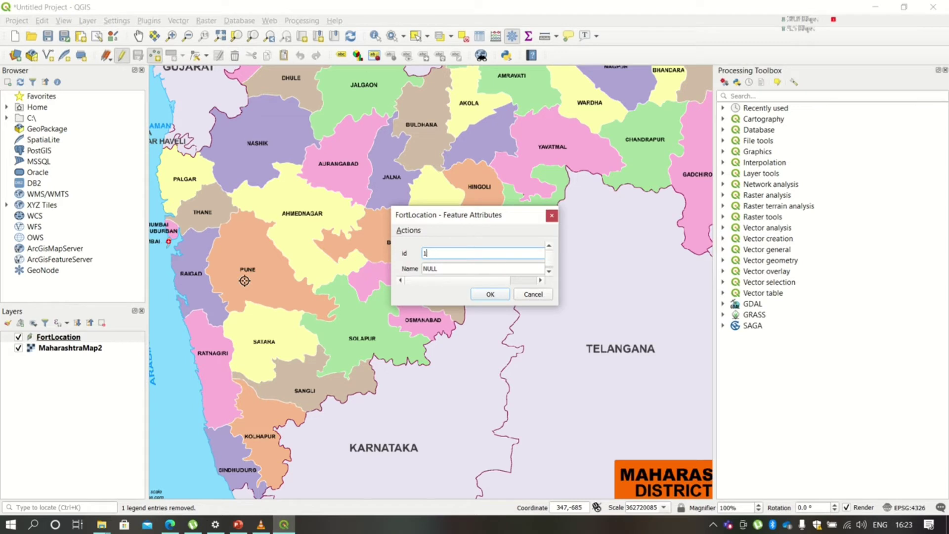
type("1")
left_click(444, 267)
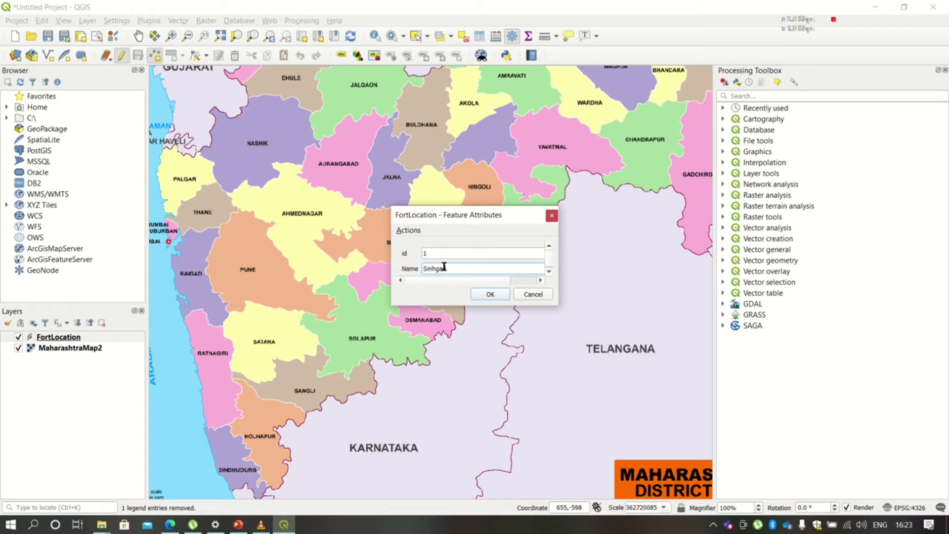
left_click(488, 295)
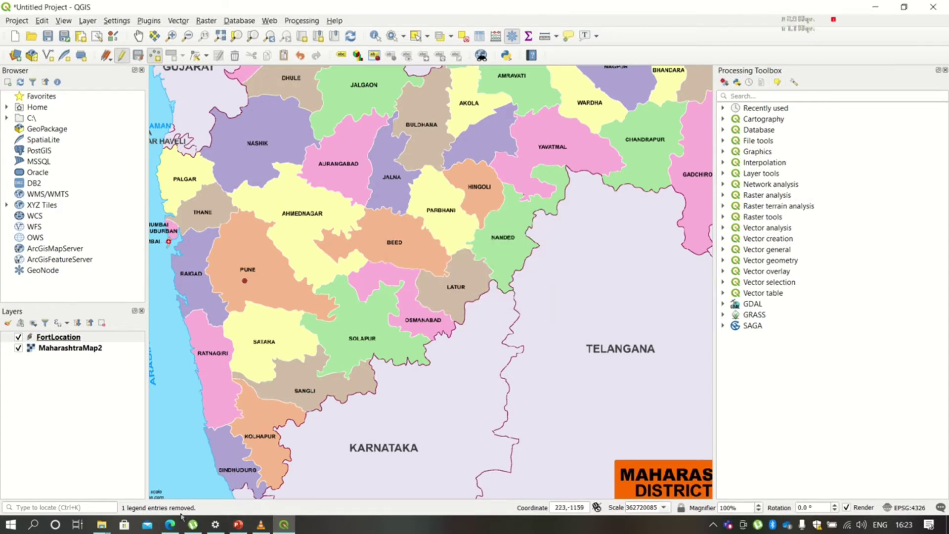
Step: Add a FortLocation point near the coast of Raigad district and fill in its attributes
left_click(181, 287)
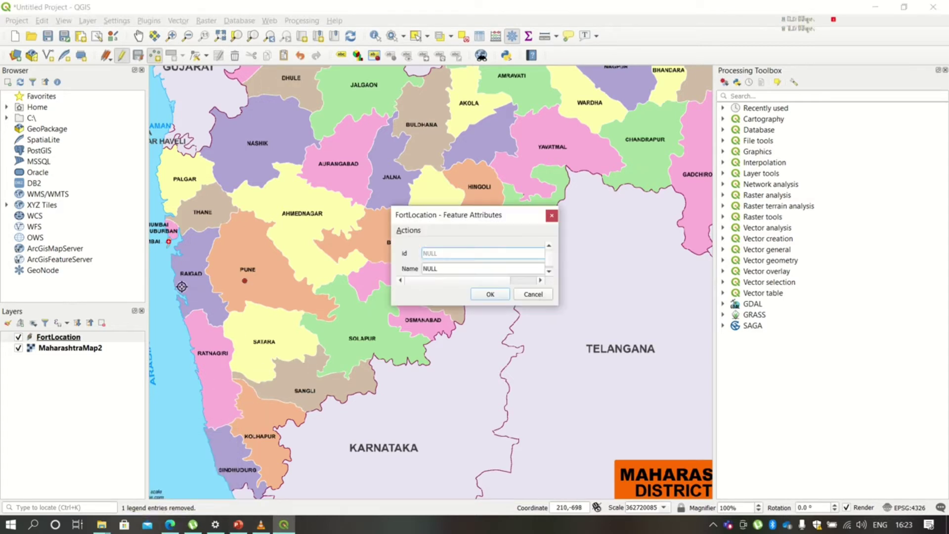
left_click(455, 269)
left_click(474, 296)
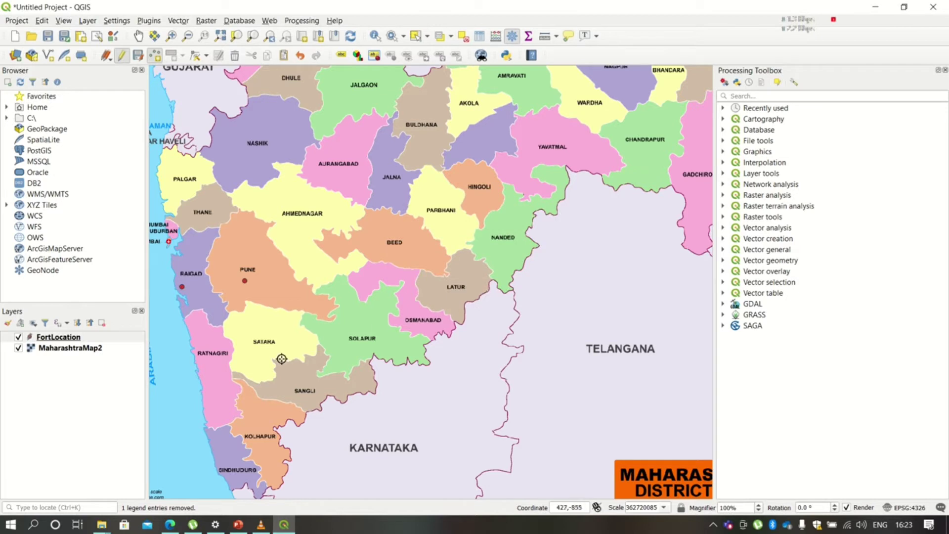
Step: Add a point in Satara district with id 3 and the name Ajinkyatara Fort
left_click(261, 336)
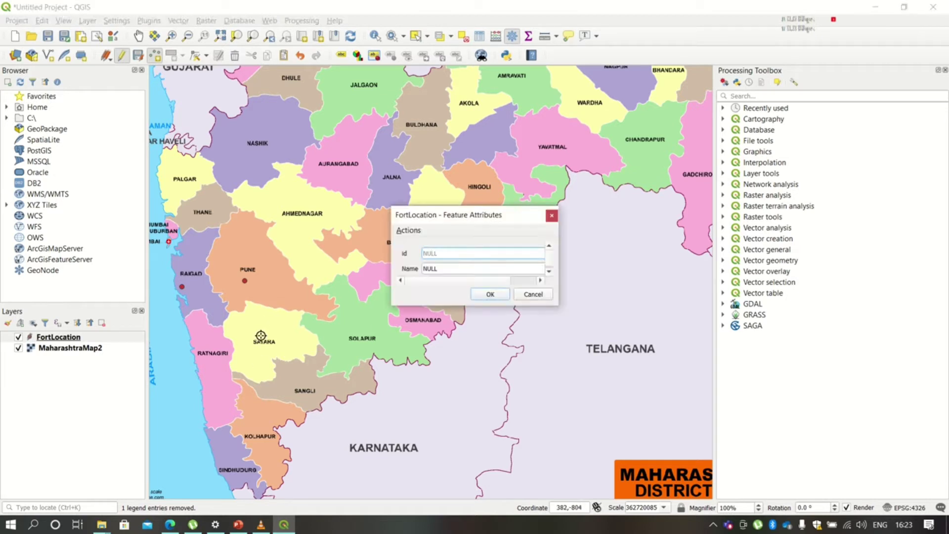
type("3")
left_click(475, 272)
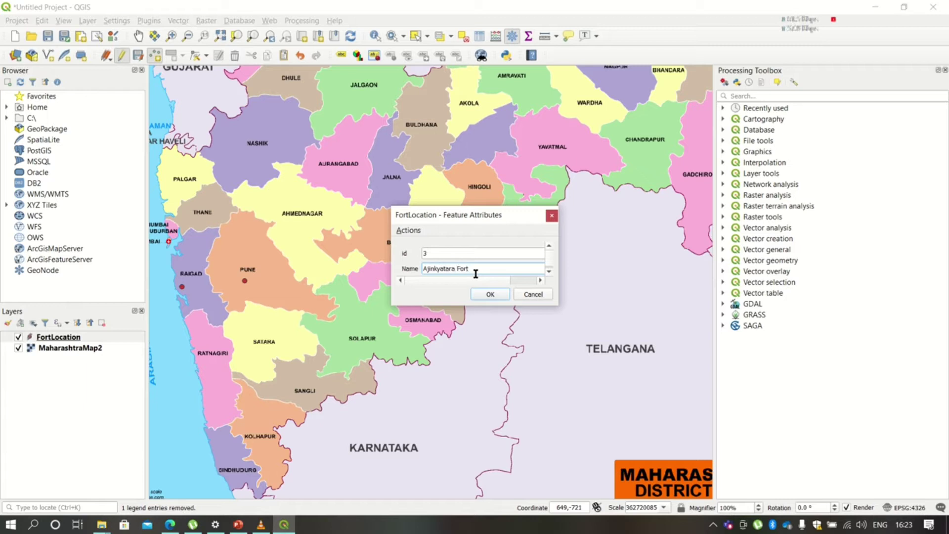
left_click(487, 296)
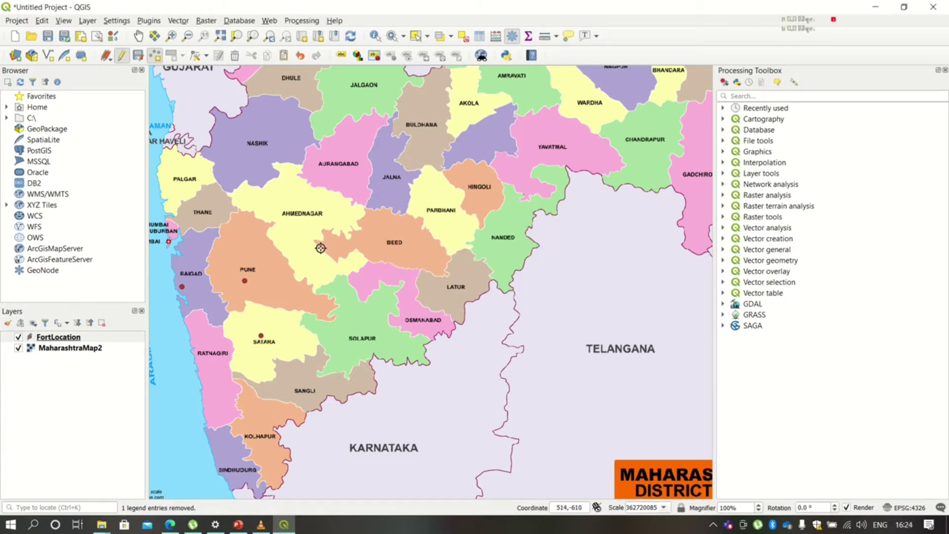
Step: Add a point just above the Kolhapur label with id 4, named after Pratapgad
left_click(260, 424)
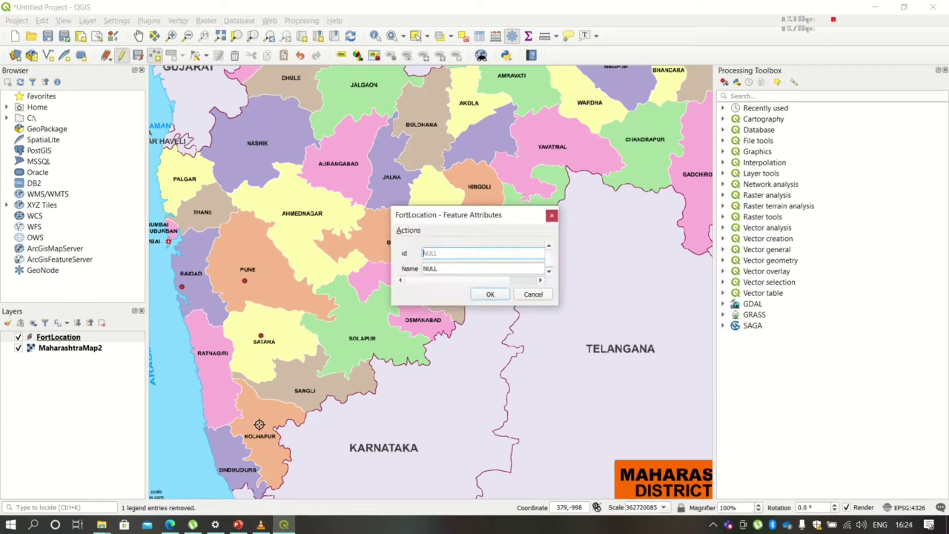
left_click(452, 268)
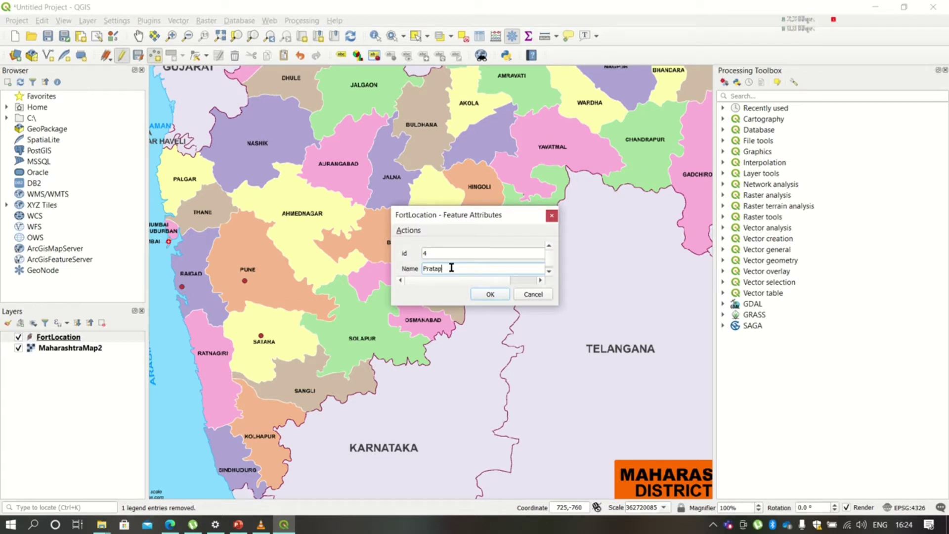
left_click(476, 293)
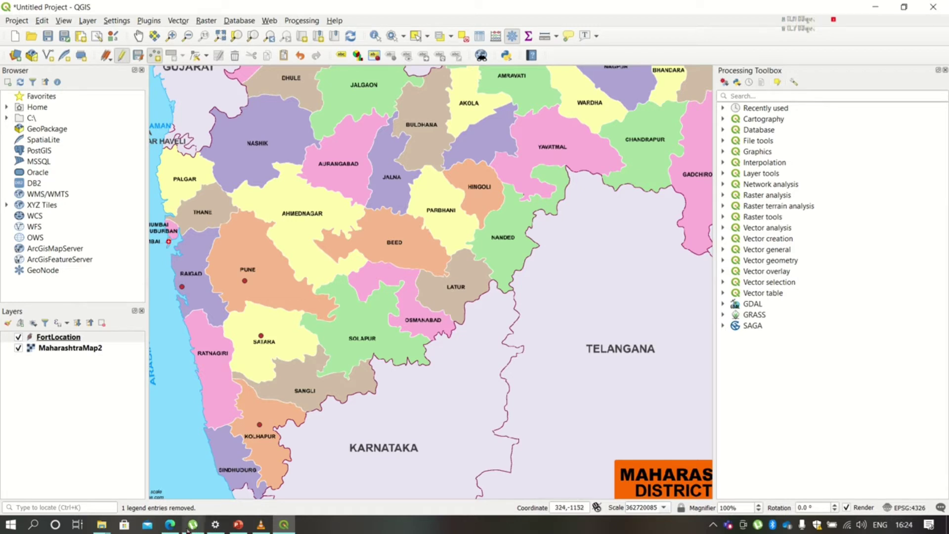
Step: Switch to the browser and look through further fort entries in the Thrillophilia article
left_click(170, 524)
scroll(350, 364, "down", 1)
scroll(350, 364, "down", 15)
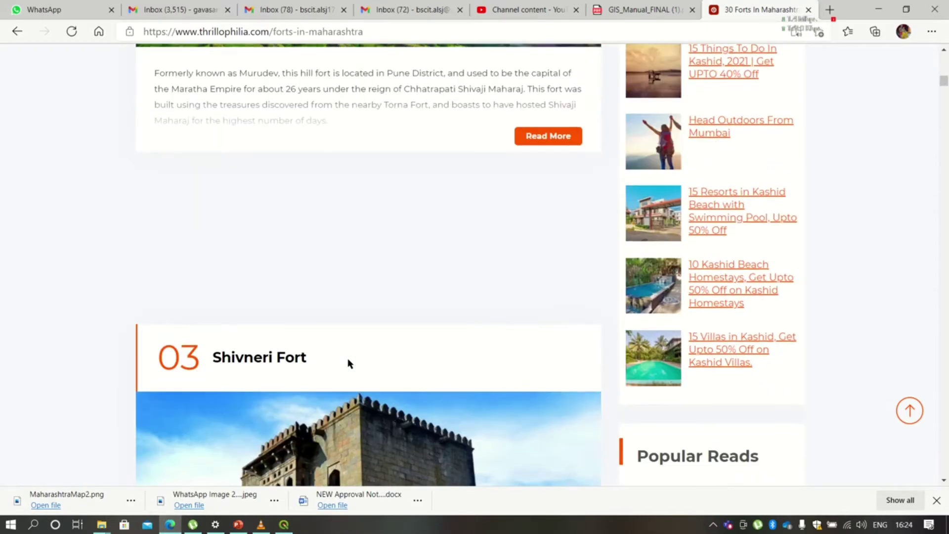
scroll(349, 365, "down", 20)
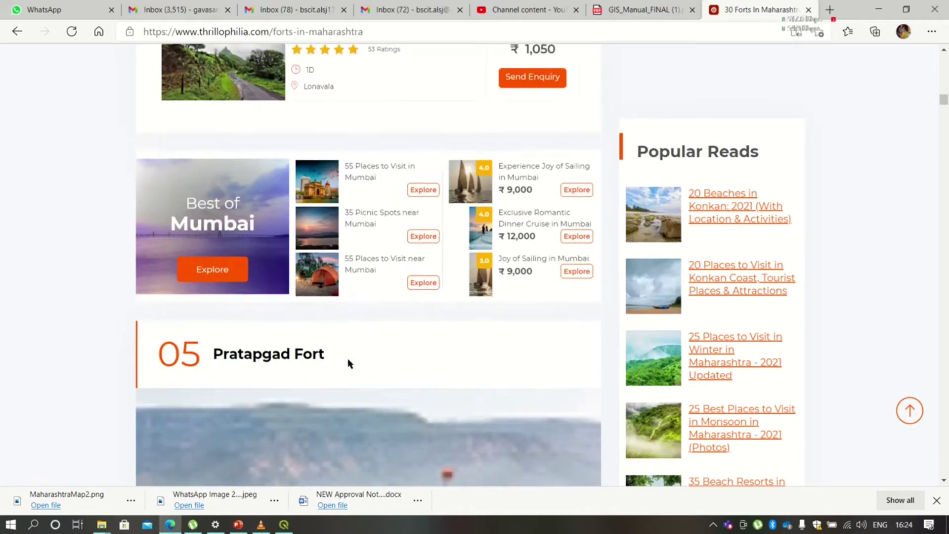
scroll(349, 364, "up", 1)
scroll(349, 363, "down", 12)
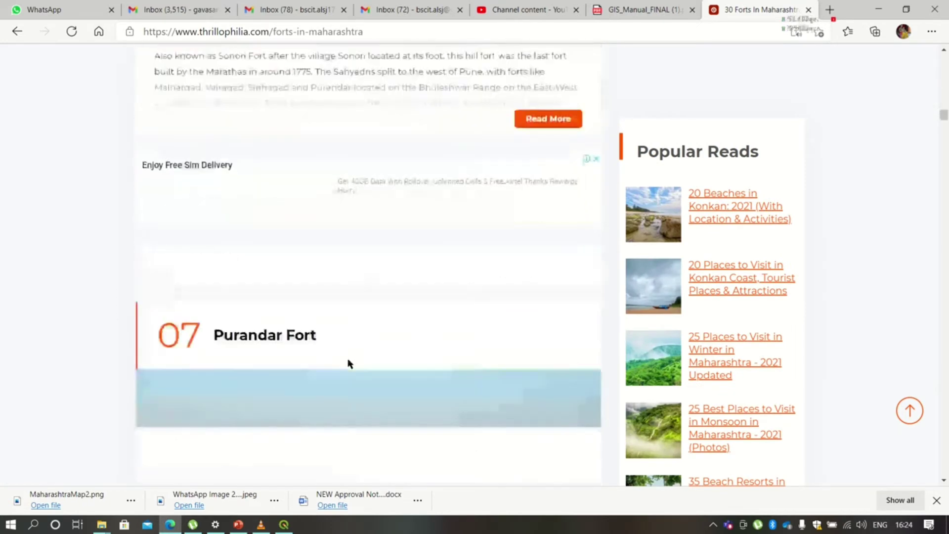
scroll(349, 363, "down", 10)
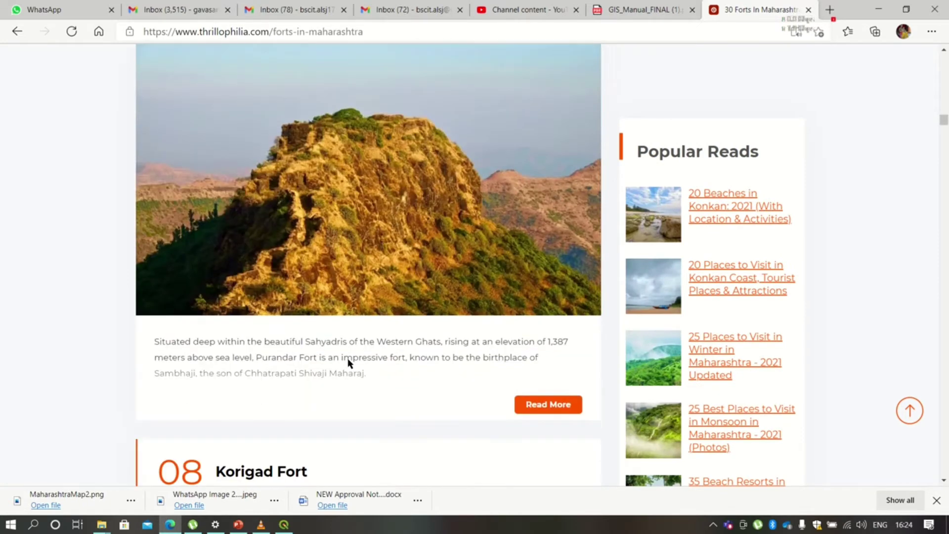
scroll(349, 360, "down", 9)
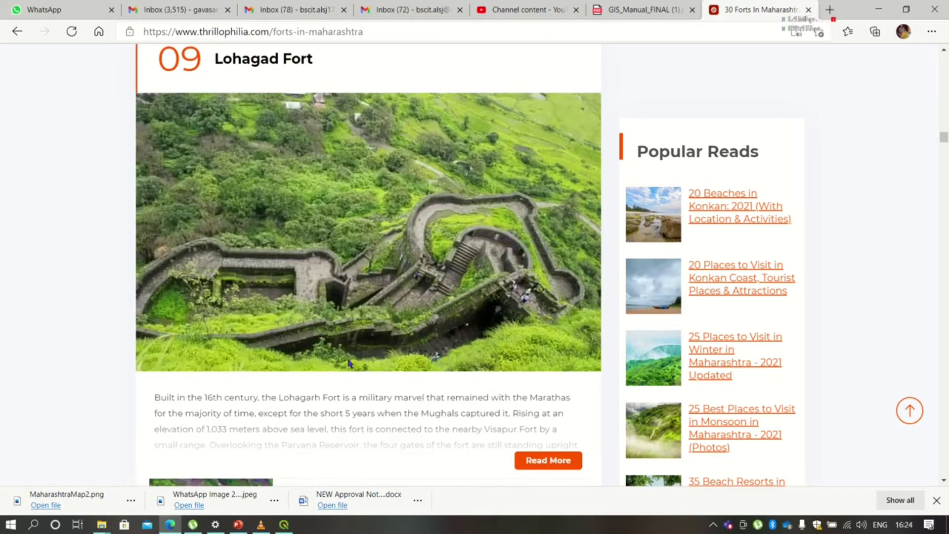
Step: Return to QGIS and add a second point in Pune district with id 5 and the name Shivnery Fort
key("alt+Tab")
left_click(267, 270)
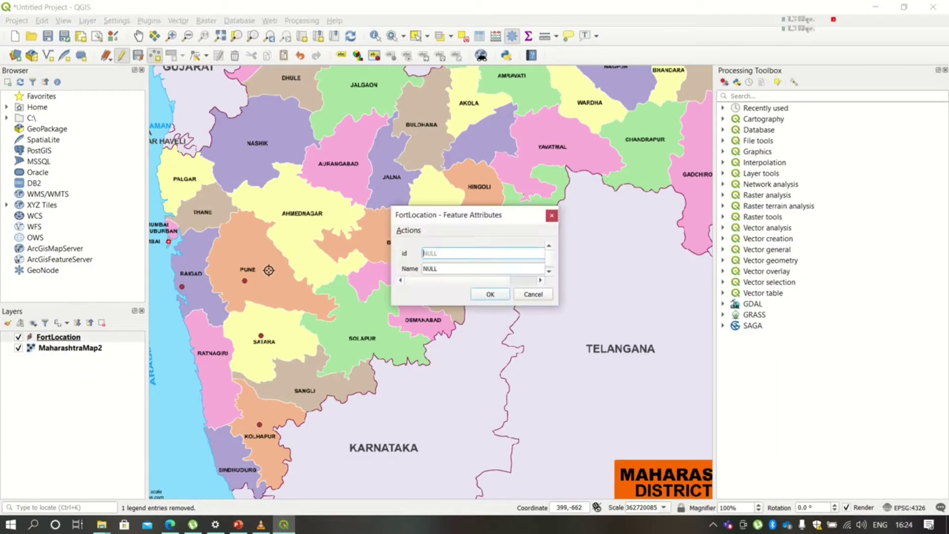
type("5")
left_click(450, 270)
left_click_drag(450, 270, 413, 271)
type("Shivnery Fort")
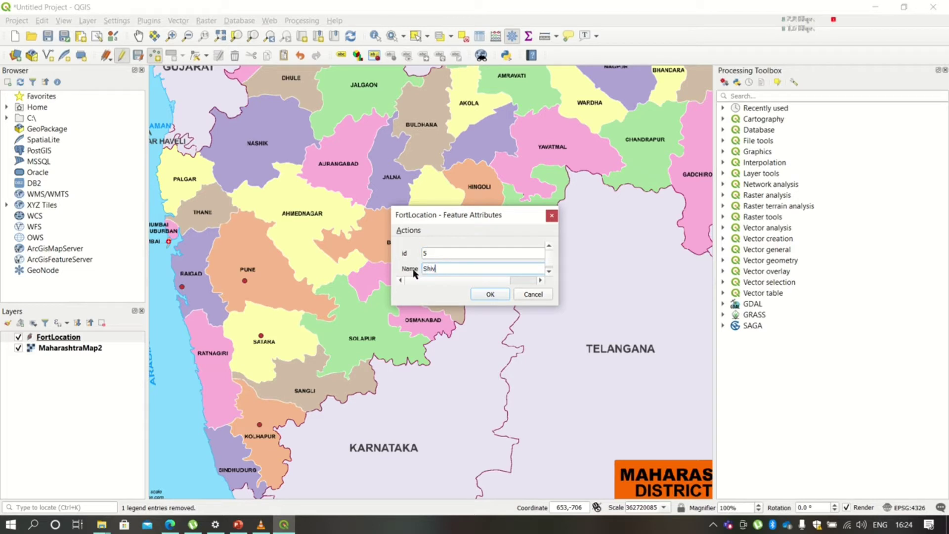
left_click(479, 293)
Step: Add a third point in the southern part of Pune district with id 6 and fill in its name
left_click(272, 298)
type("6")
left_click(450, 268)
key("BackSpace")
left_click(487, 296)
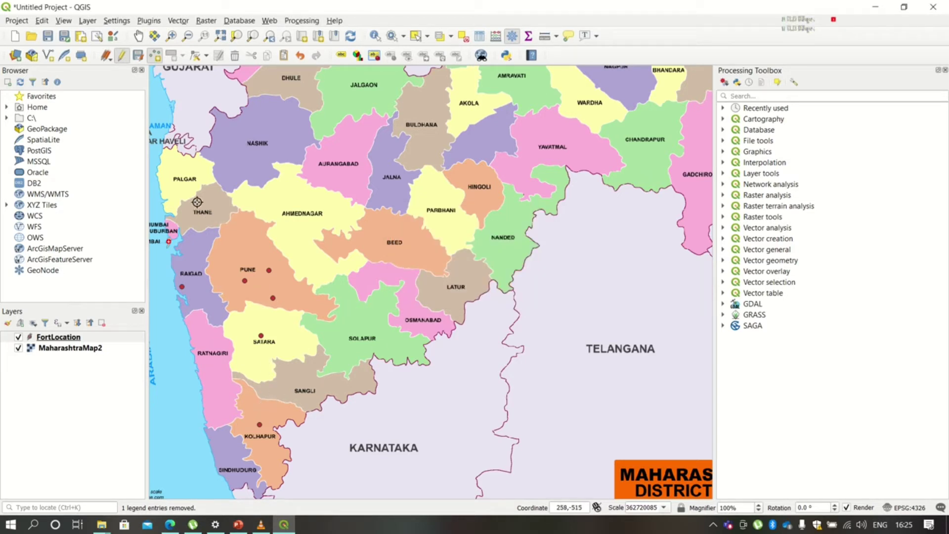
Step: Add a second point in the northern part of Kolhapur district with the name Pnhalagad
left_click(272, 407)
left_click(452, 268)
type("Pnhalagad")
left_click(490, 294)
Step: Add a point in Aurangabad district with id 8 and the name Daulatabad Fort
left_click(277, 402)
left_click(440, 269)
type("Daulatabad Fort")
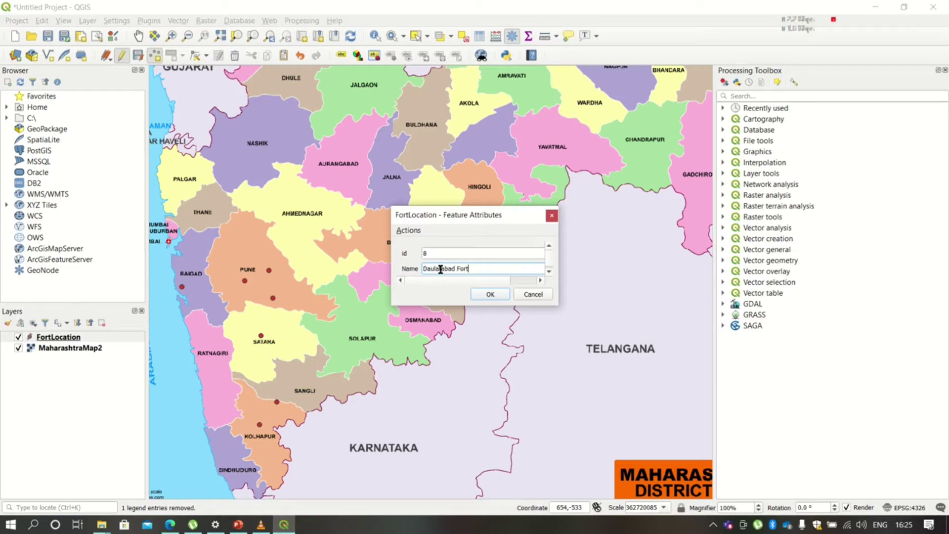
left_click(490, 294)
Step: Check the fort article in the browser, and add a point in Thane district with id 9 and the name Thane Fort
key("alt+Tab")
scroll(396, 316, "down", 8)
scroll(395, 317, "down", 5)
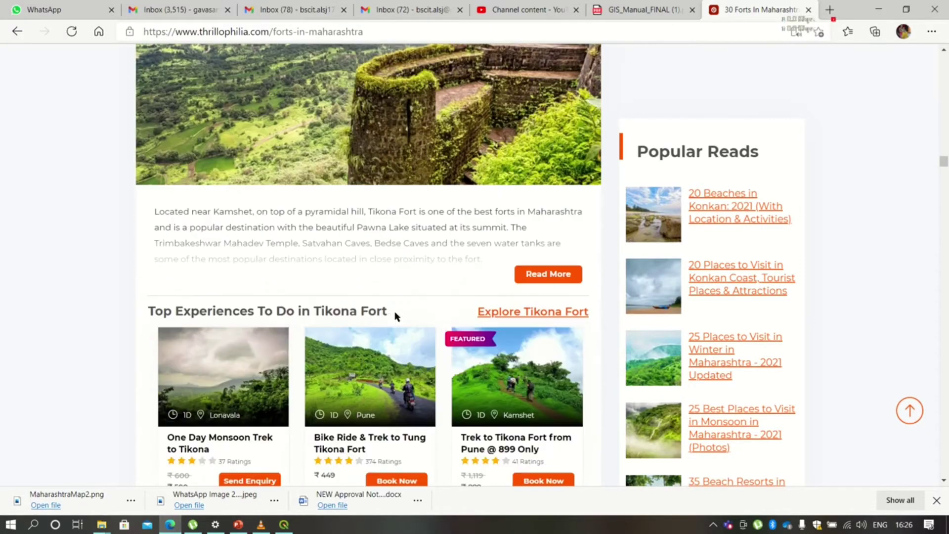
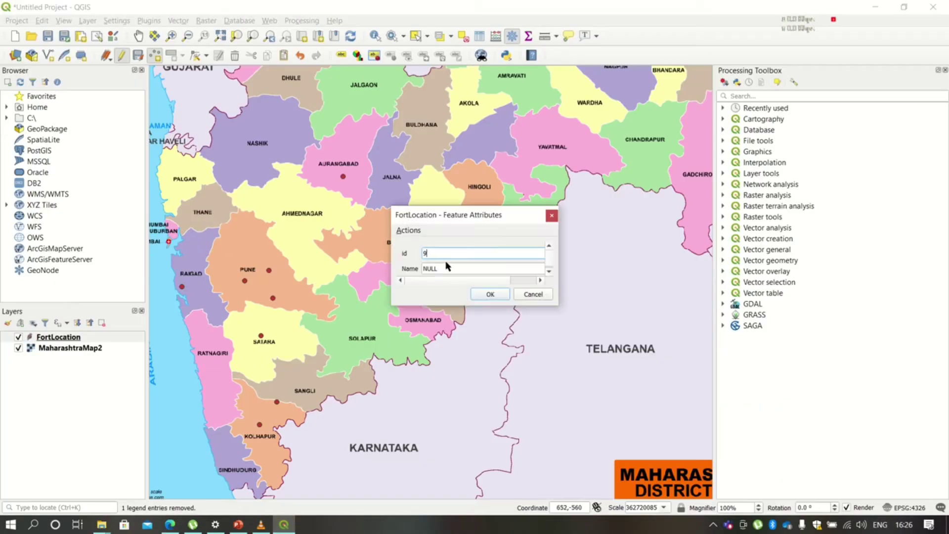
key("Tab")
type("Thane Fort")
left_click(489, 292)
Step: Open the FortLocation layer's symbology and change the simple marker's symbol layer type to SVG marker
left_click(71, 337)
double_click(71, 340)
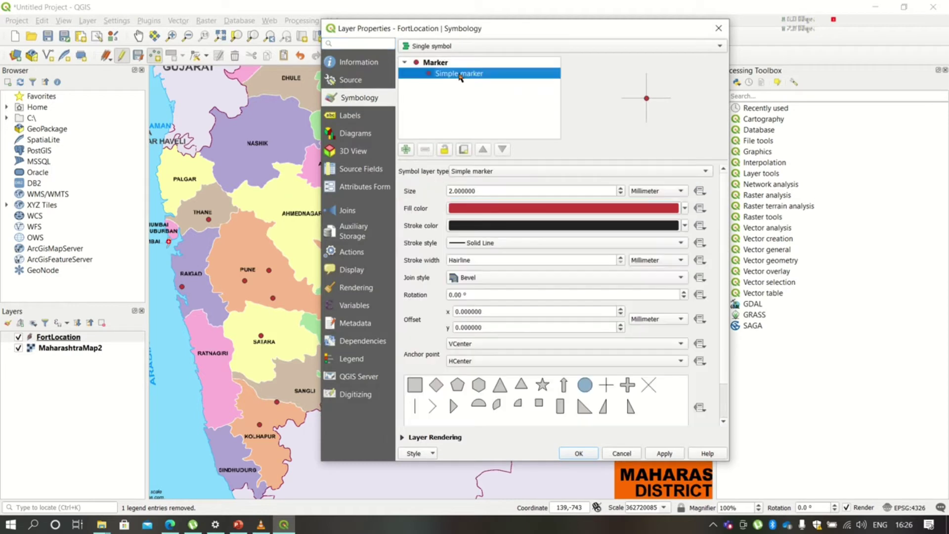
left_click(578, 171)
left_click(470, 182)
Step: Browse the SVG images and choose the hill with a flag as the marker image
scroll(706, 392, "down", 2)
scroll(706, 392, "up", 5)
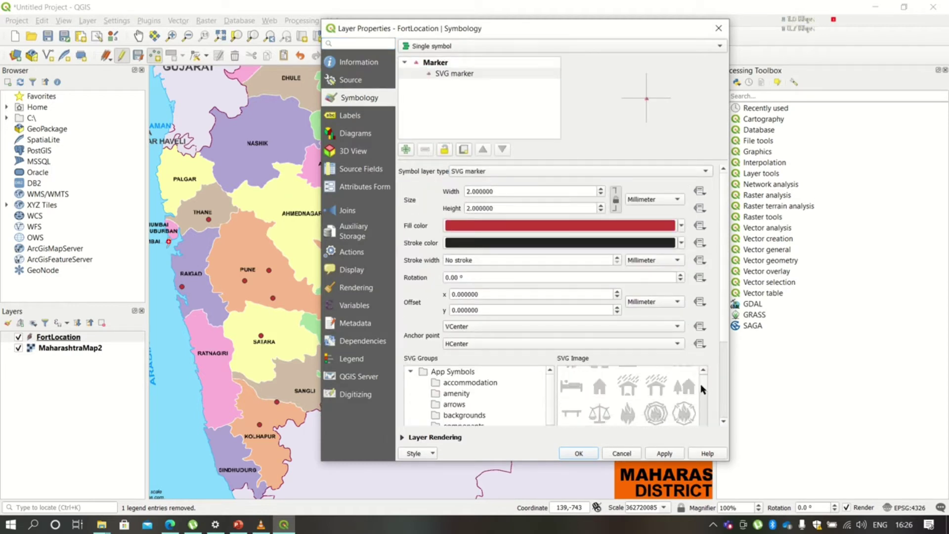
scroll(708, 405, "down", 10)
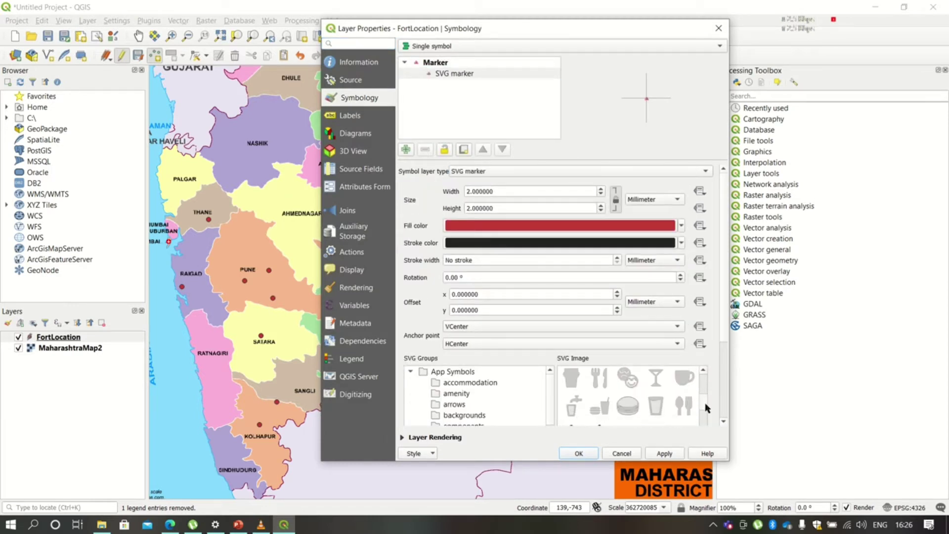
scroll(706, 433, "down", 8)
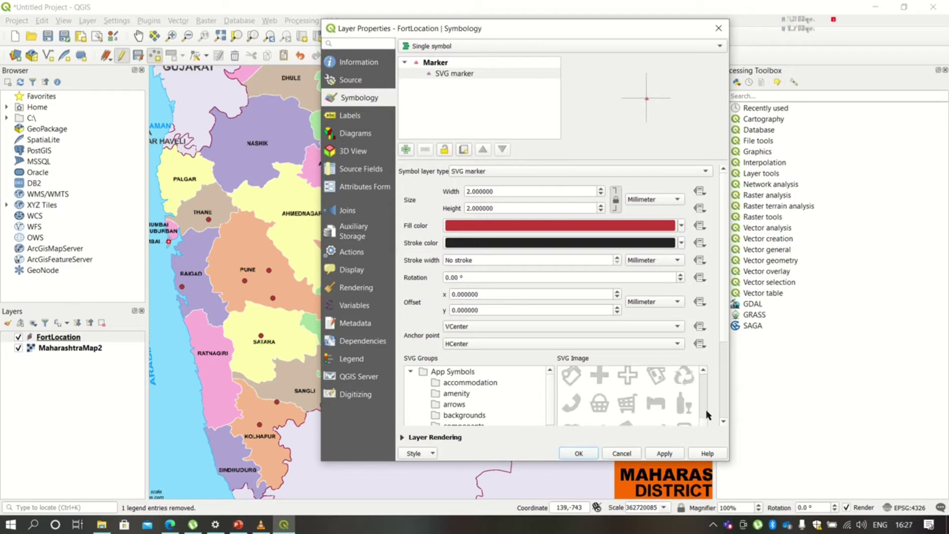
scroll(704, 419, "down", 10)
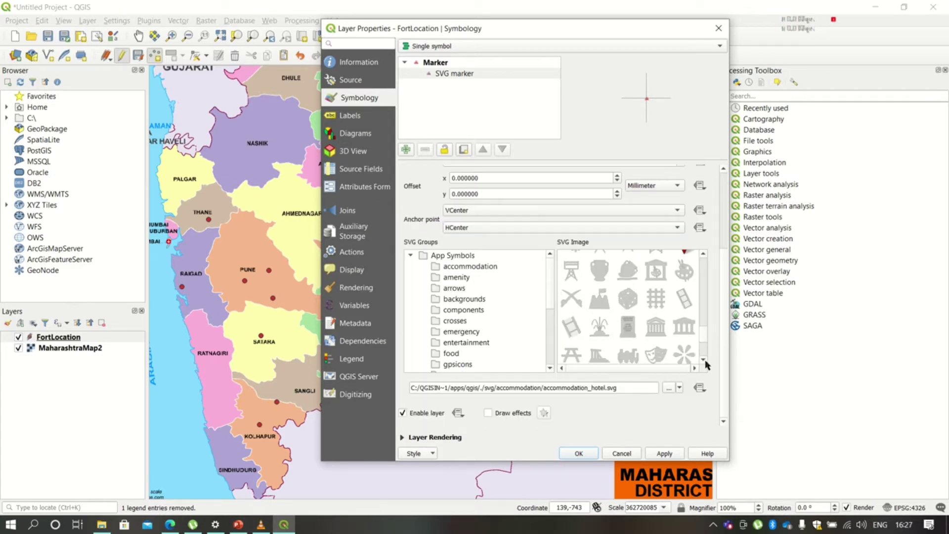
left_click(599, 298)
Step: Set the SVG marker's fill colour to a golden orange
scroll(712, 277, "up", 4)
left_click(682, 207)
left_click_drag(574, 253, 556, 241)
left_click(541, 257)
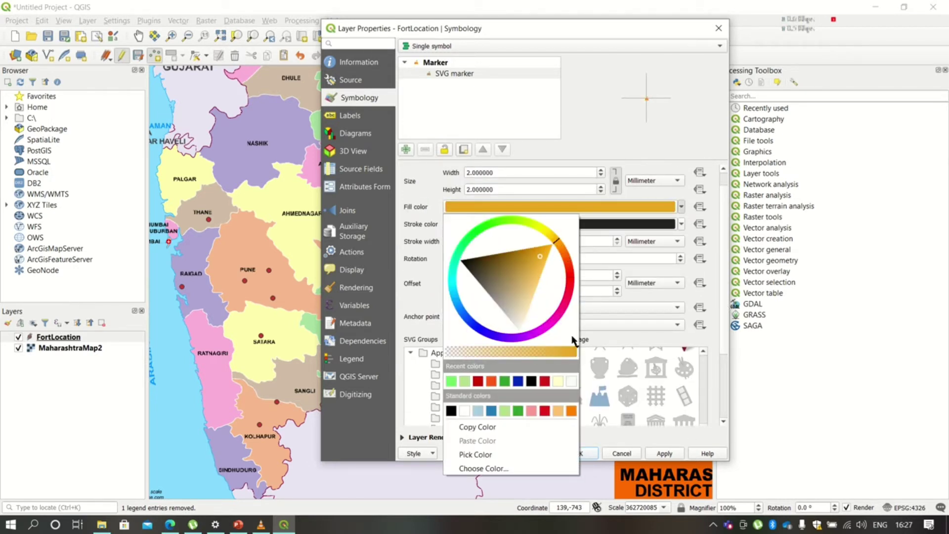
left_click(648, 437)
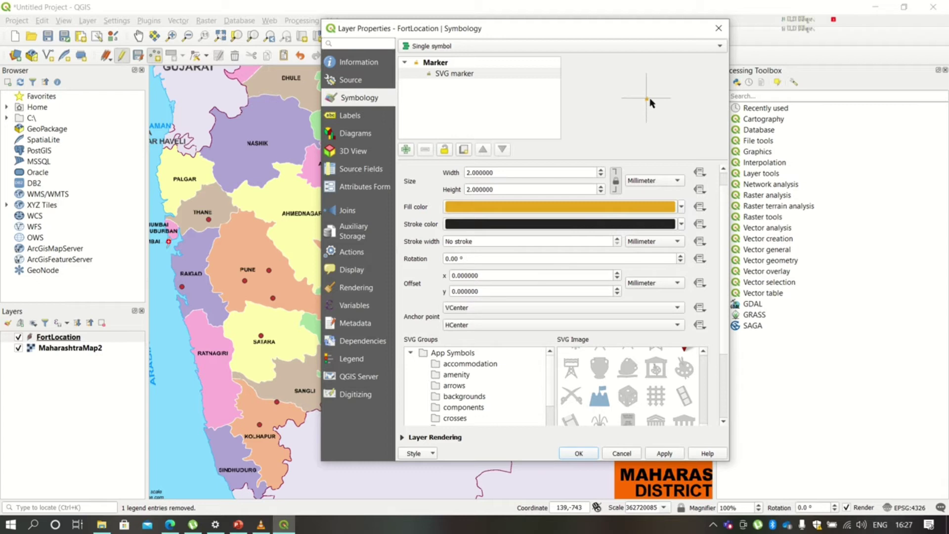
Step: Increase the SVG marker's width and height to 7.6 millimetres
left_click(602, 170)
left_click(601, 170)
left_click(602, 170)
left_click(602, 170)
left_click(601, 170)
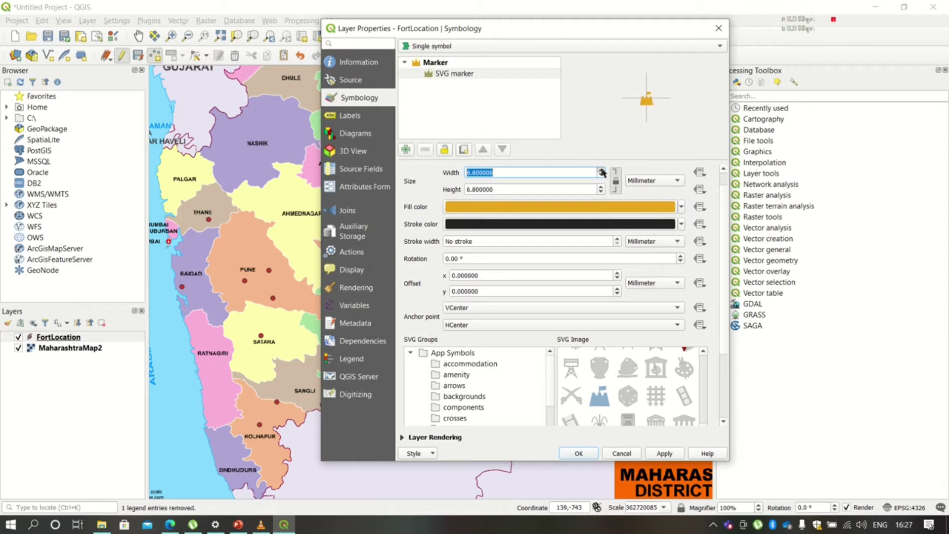
Step: Set the SVG marker's stroke colour to a very dark red
left_click(682, 224)
left_click(497, 262)
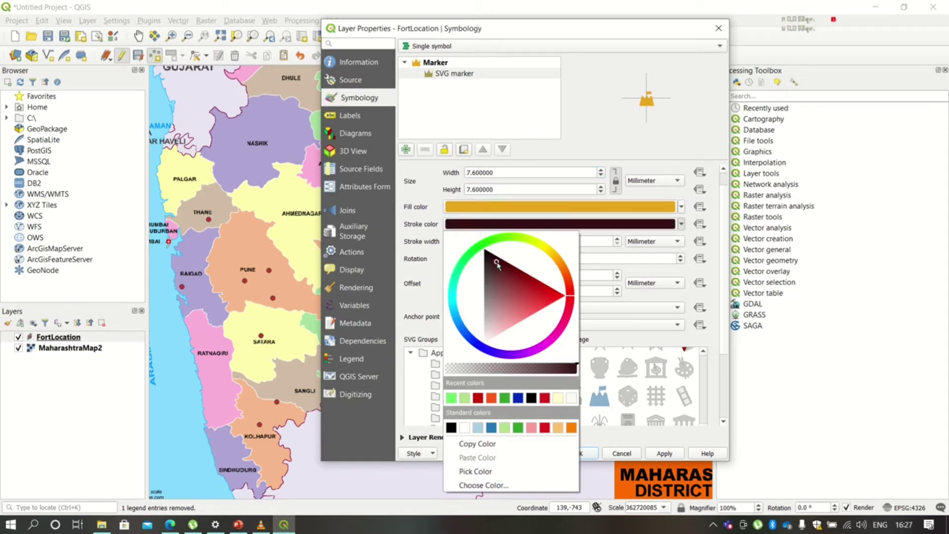
left_click(631, 343)
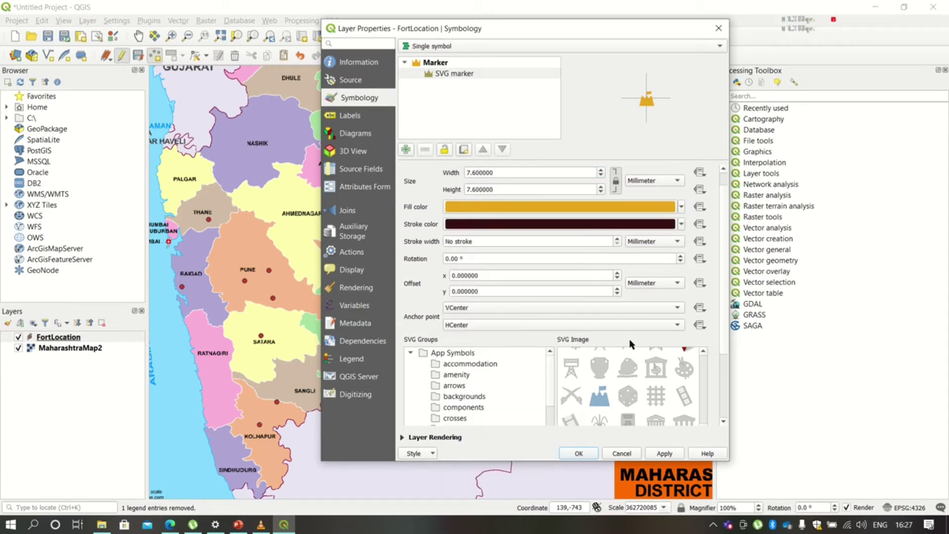
Step: Set the SVG marker's stroke width to 0.6 millimetres and apply the symbology to the FortLocation layer
double_click(617, 239)
left_click(616, 238)
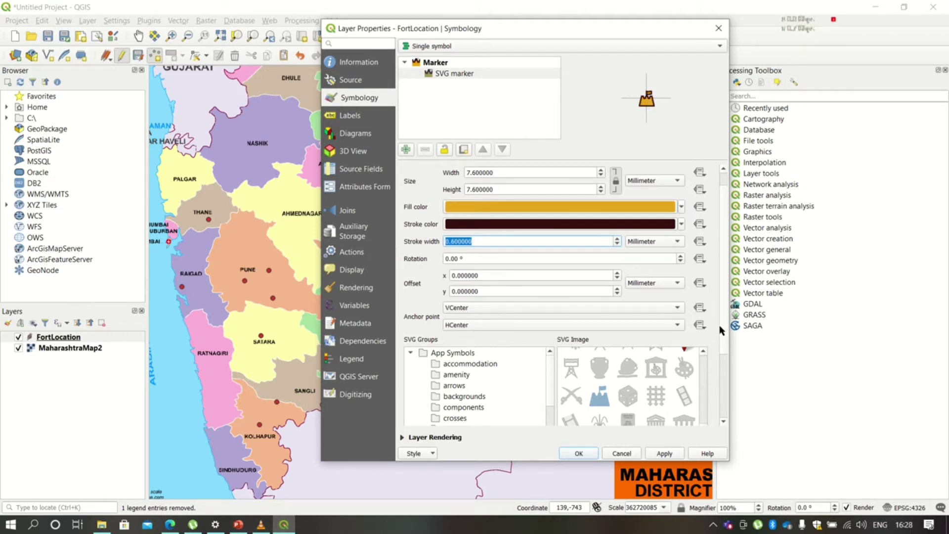
mouse_move(724, 321)
left_mouse_down()
mouse_move(728, 388)
mouse_move(722, 272)
left_mouse_up()
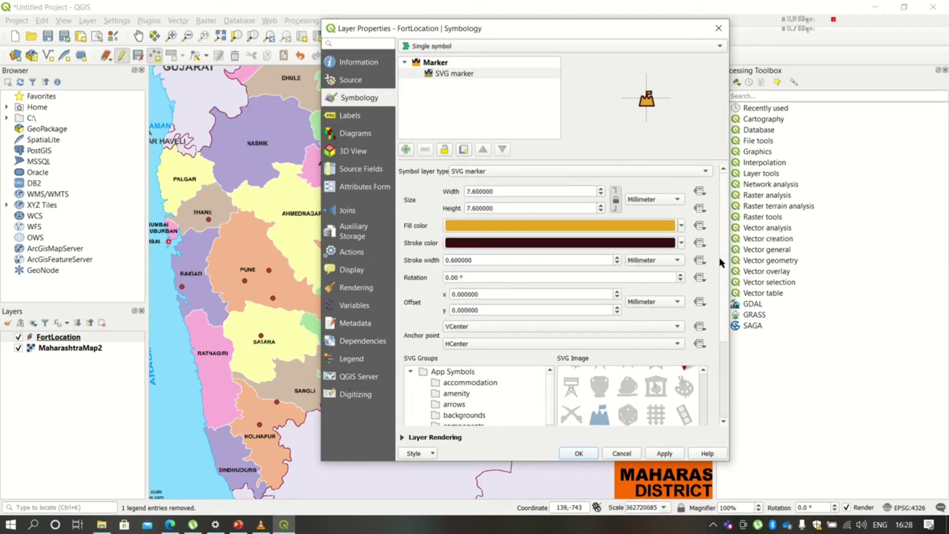
left_click(670, 453)
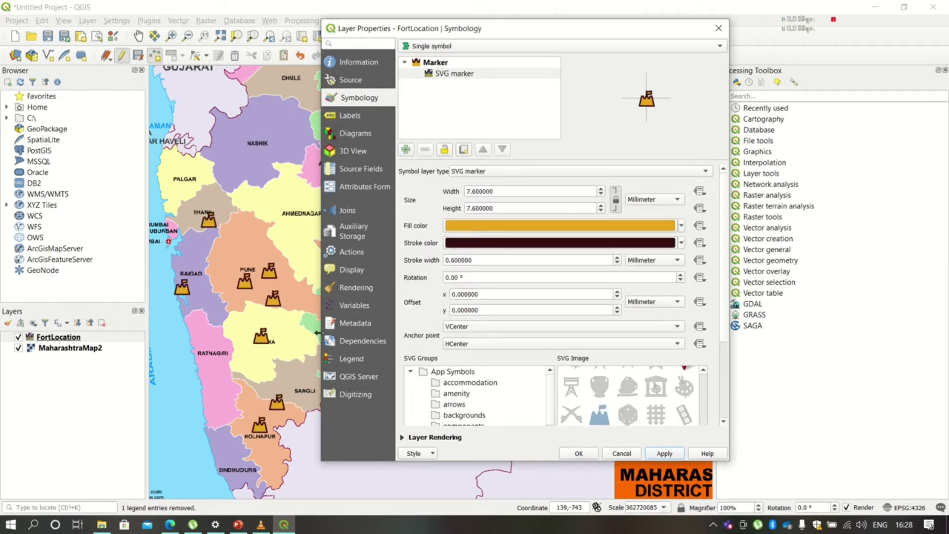
Step: Accept the FortLocation symbology and set up a new shapefile layer named Roads with Line geometry
left_click(580, 453)
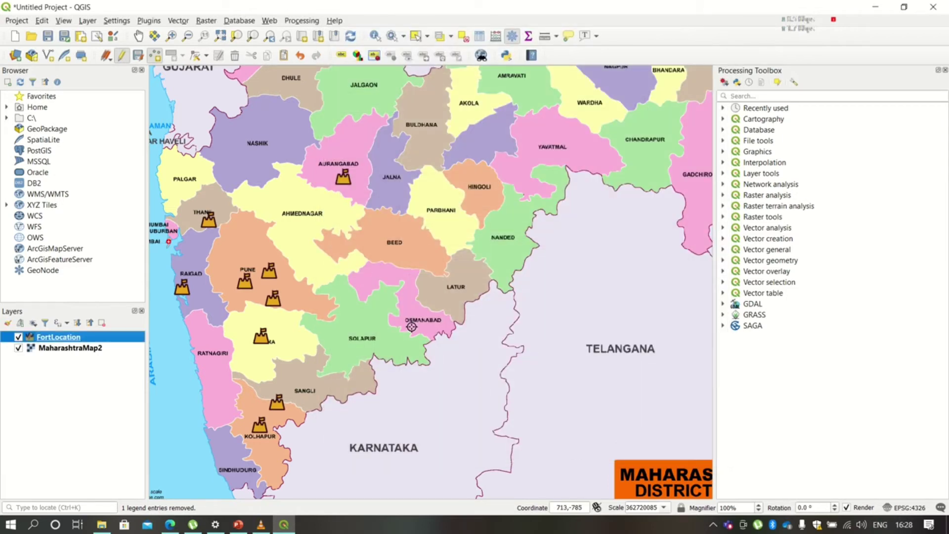
left_click(87, 21)
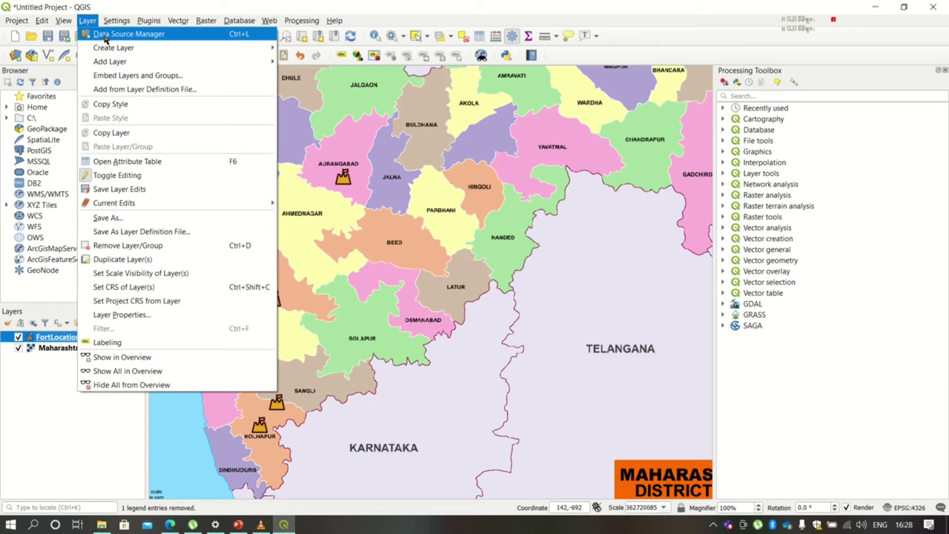
mouse_move(116, 50)
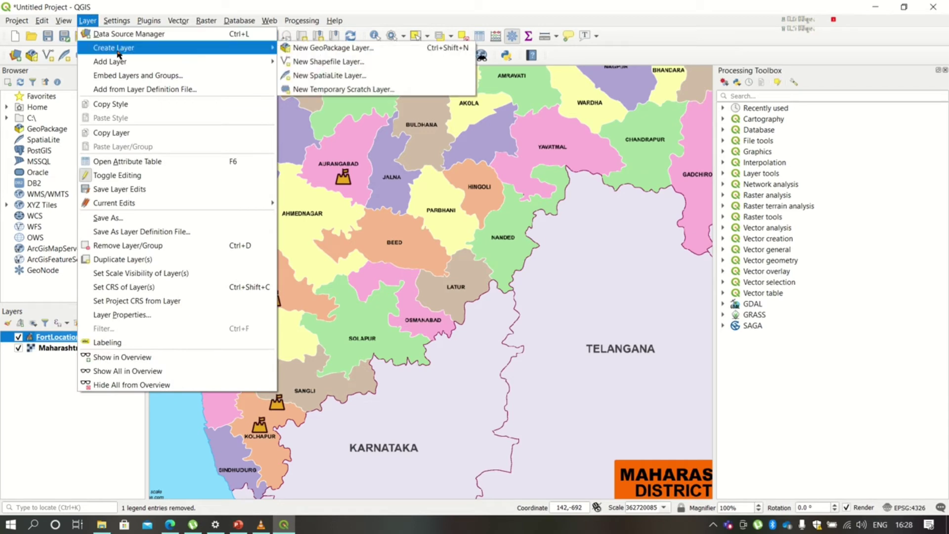
left_click(298, 64)
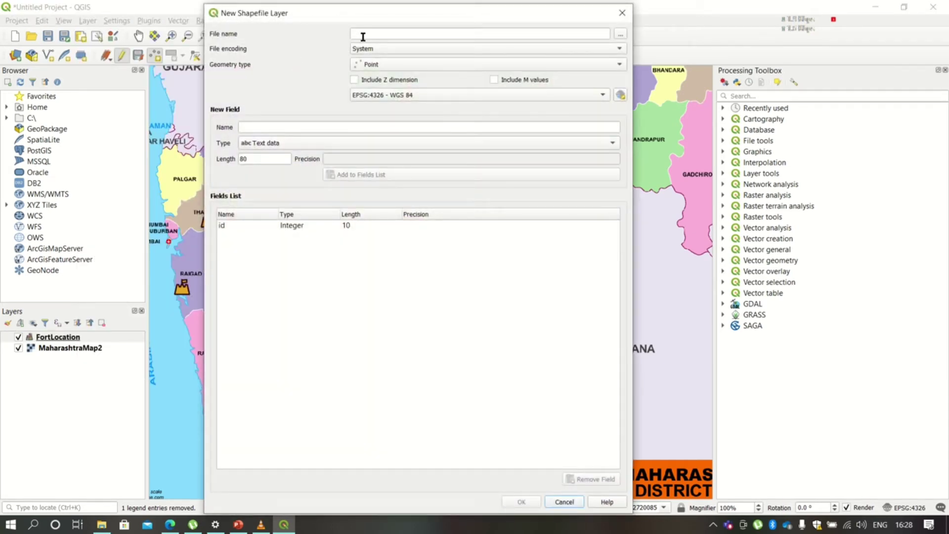
left_click(364, 35)
type("R")
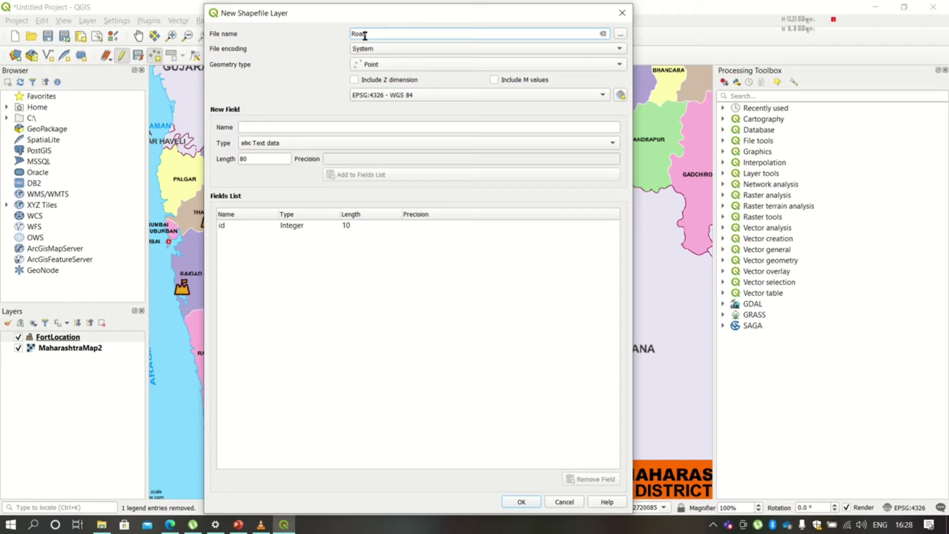
type("oads")
left_click(376, 65)
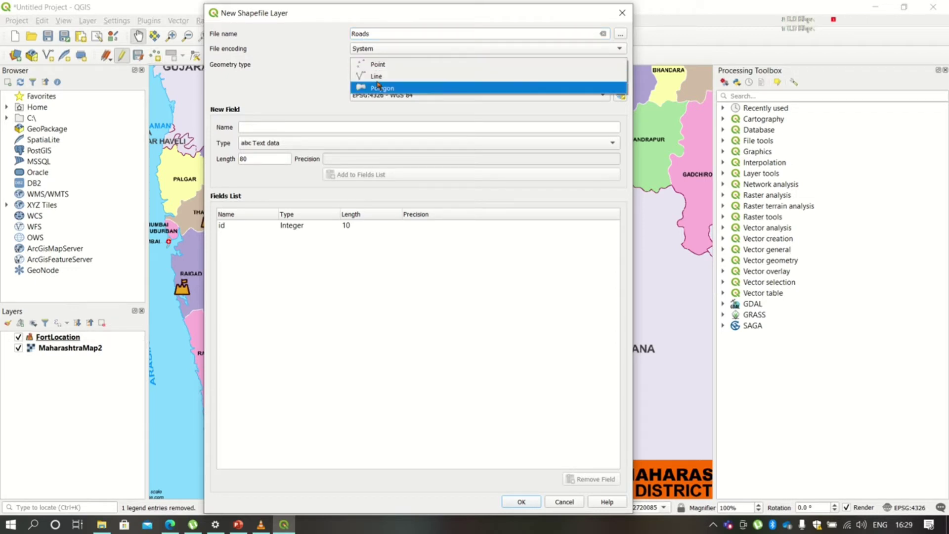
left_click(377, 77)
Step: Add a text field called Name with length 80 to the new Roads layer's field list
left_click(317, 128)
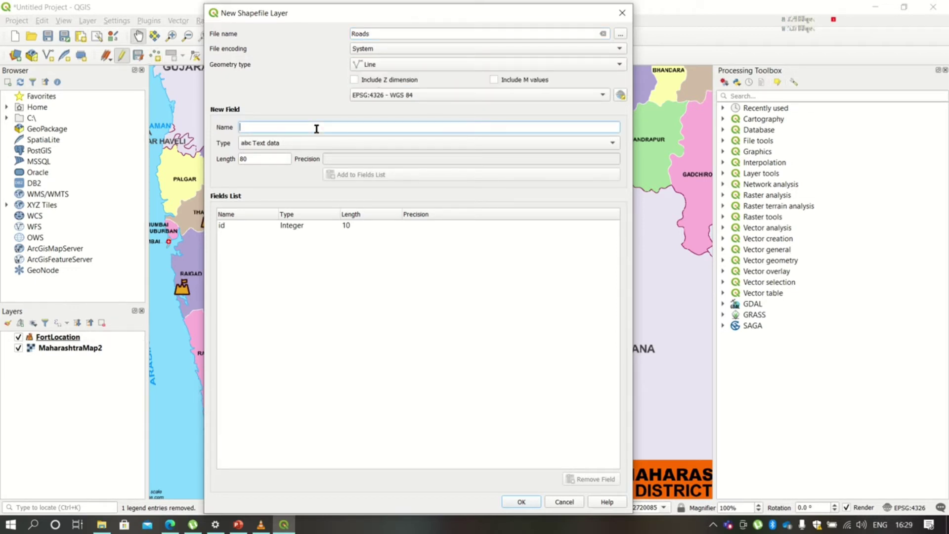
type("Name")
left_click(340, 176)
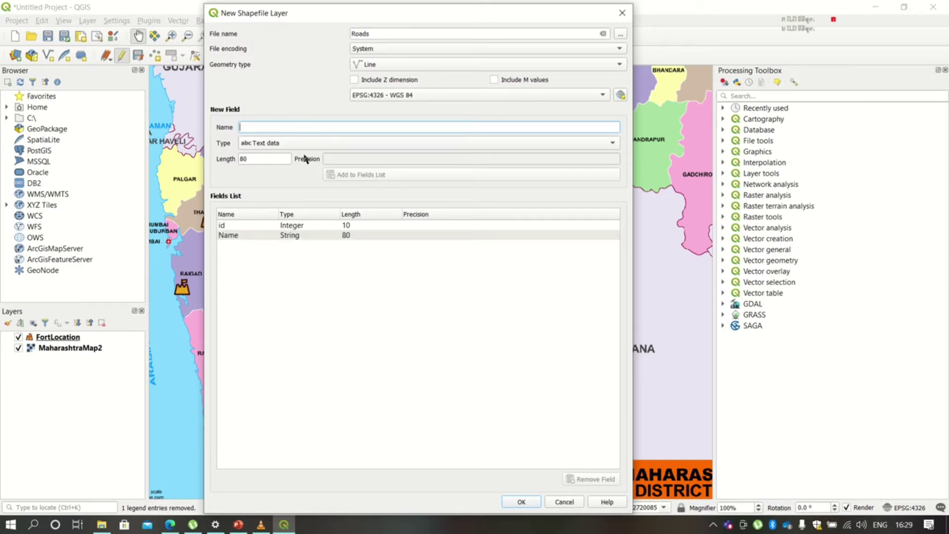
Step: Add a decimal number field called Length with length 20 and precision 2, and create the Roads layer
type("Length")
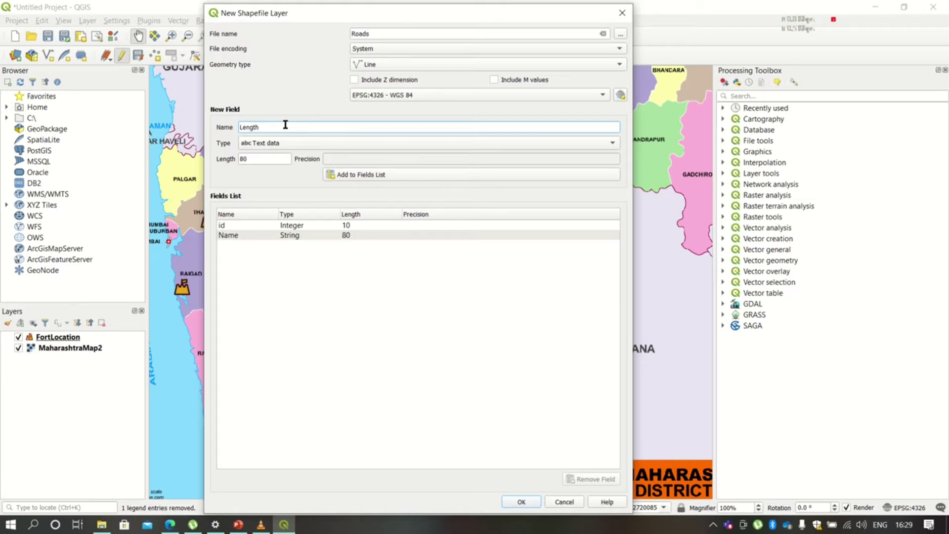
left_click(286, 143)
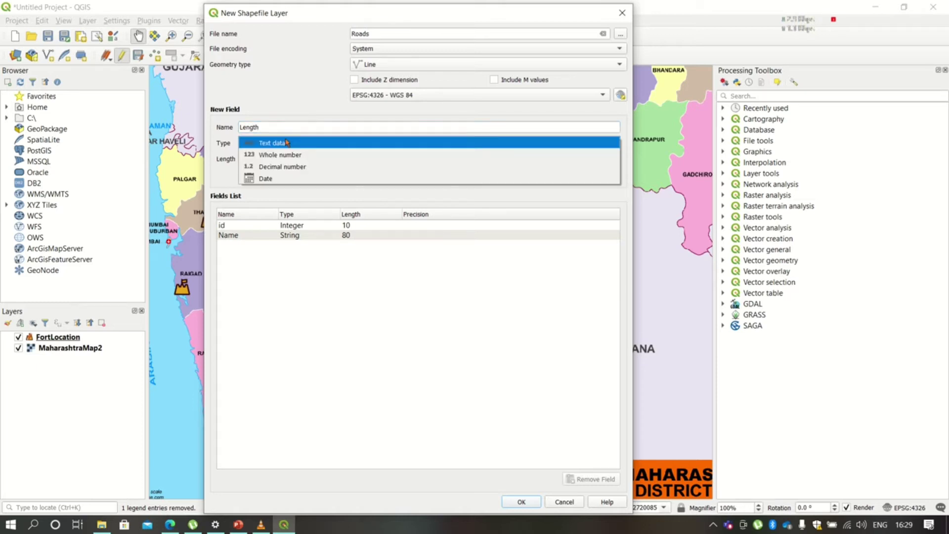
left_click(286, 167)
left_click(339, 159)
type("2")
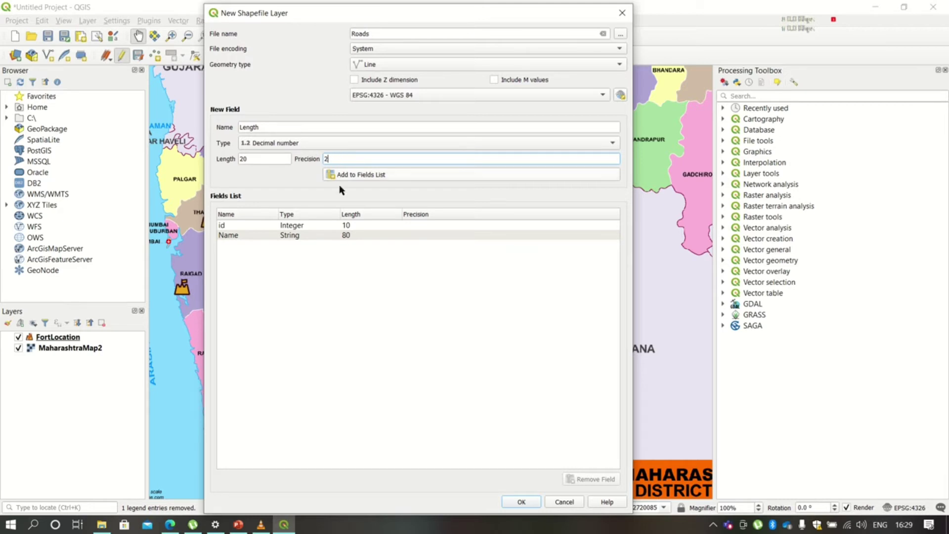
left_click(404, 176)
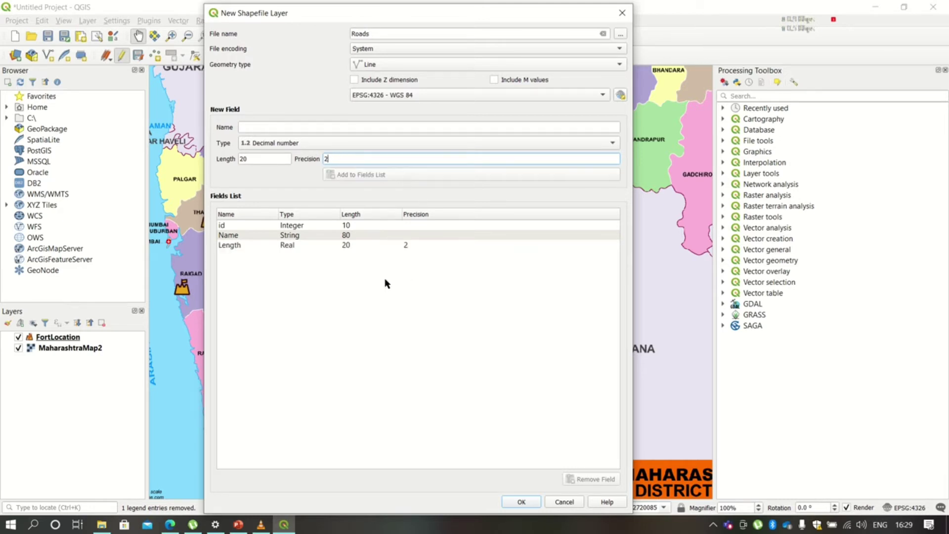
left_click(522, 502)
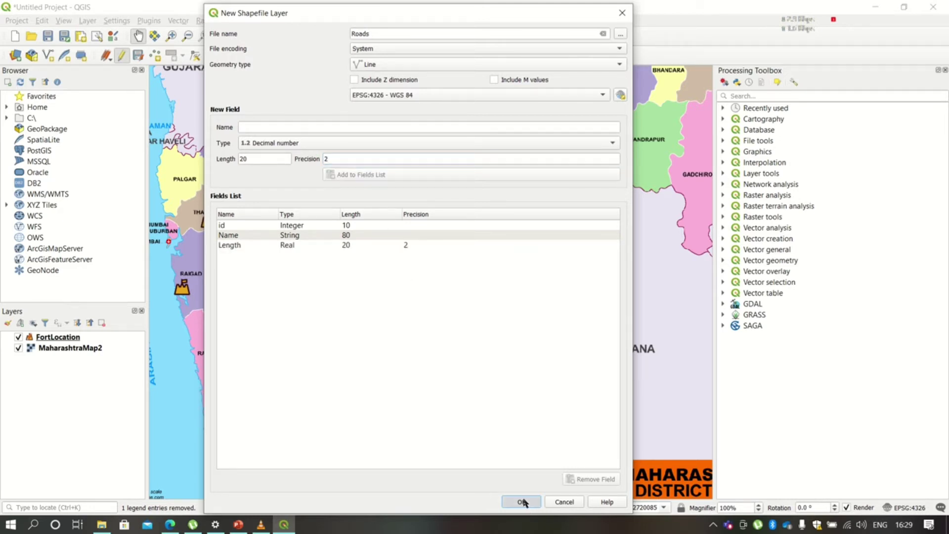
Step: Enable editing on Roads and draw a line from the Ratnagiri coast to the Satara fort, with id 1 and name Road 1
left_click(121, 55)
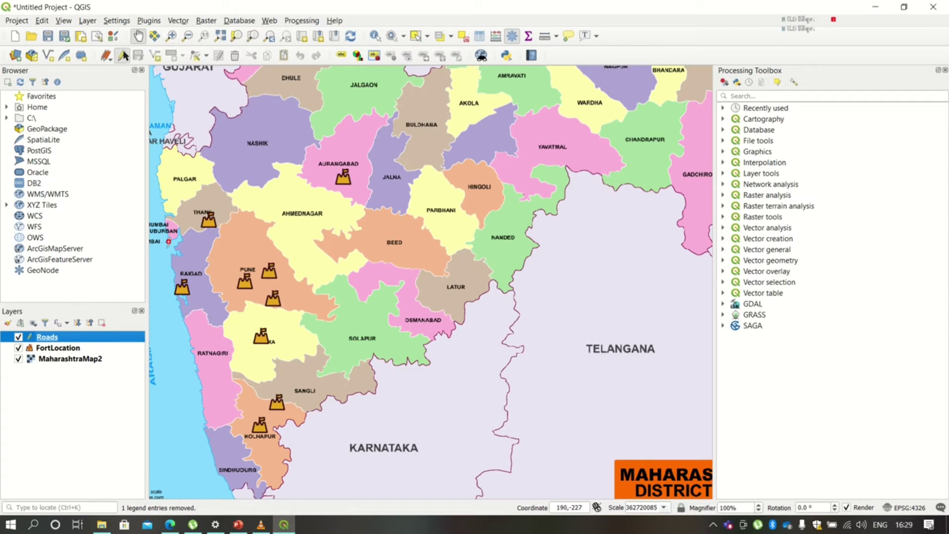
left_click(155, 55)
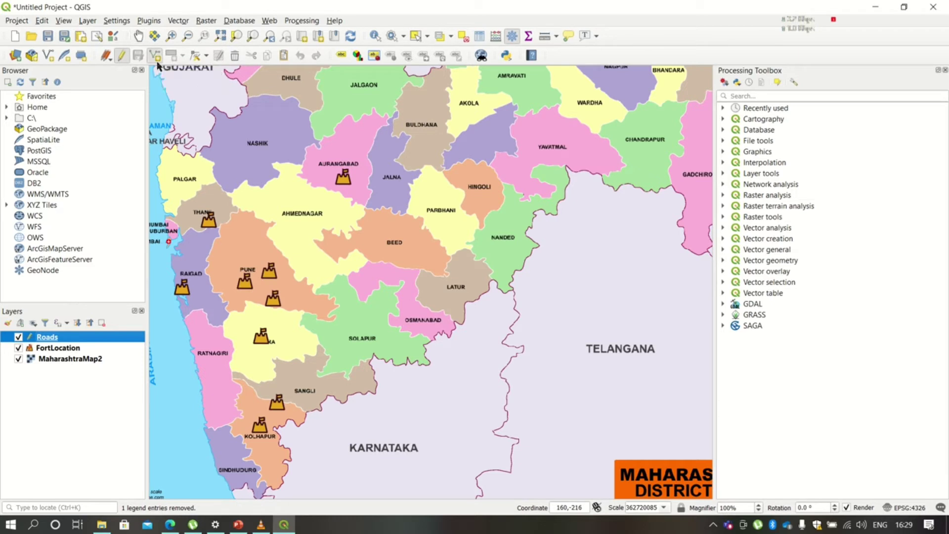
left_click(201, 384)
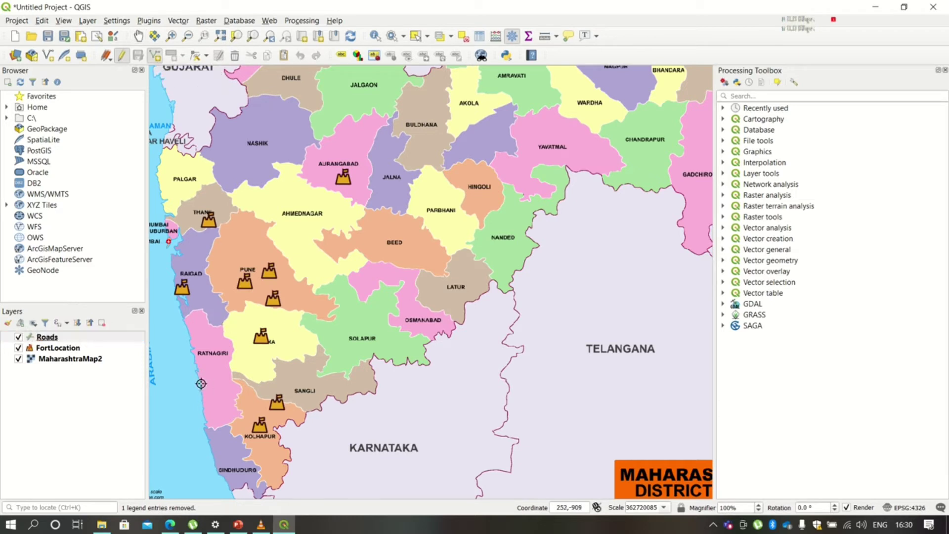
left_click(261, 347)
right_click(261, 347)
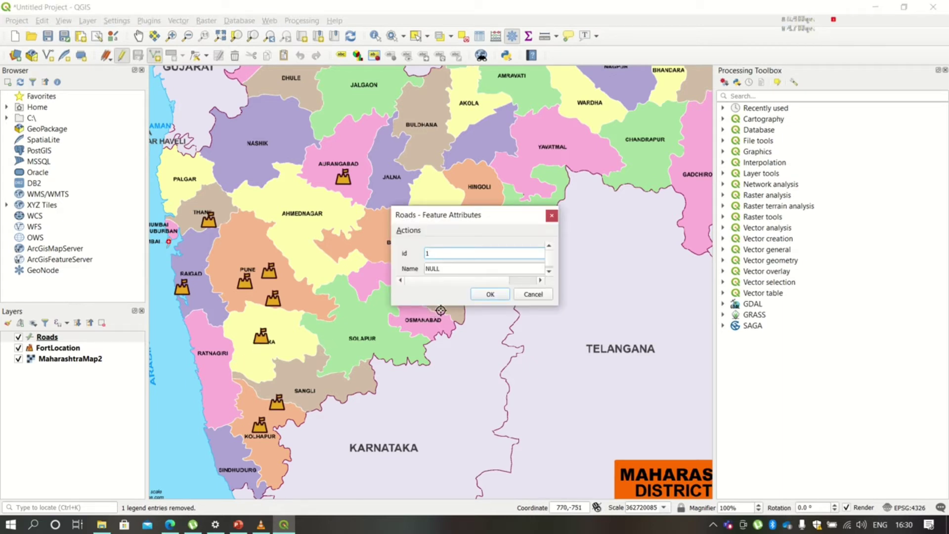
double_click(463, 268)
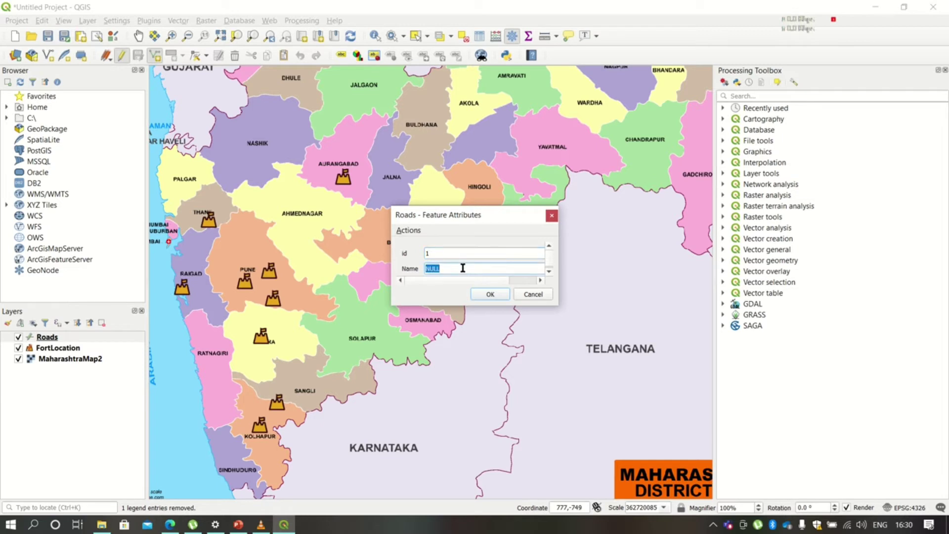
type("Road 1")
left_click(477, 293)
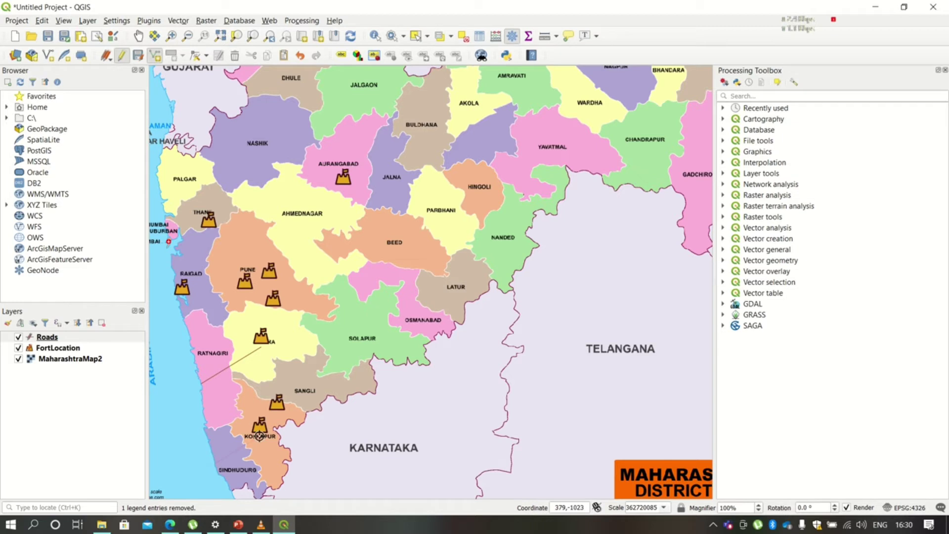
Step: Draw a road from the Sindhudurg coast through Kolhapur and Ratnagiri to the Pune fort, with id 2 and name Road 2
left_click(222, 369)
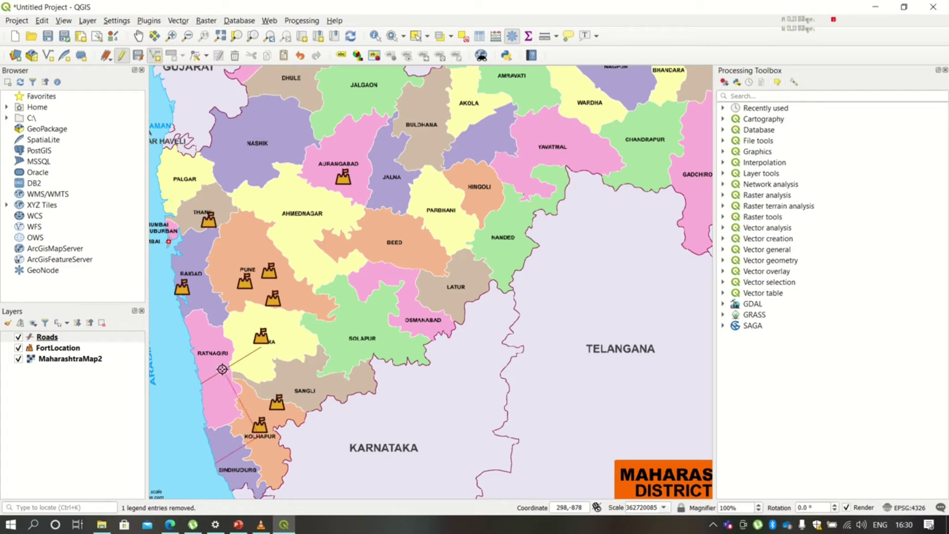
left_click(243, 291)
right_click(242, 292)
type("2")
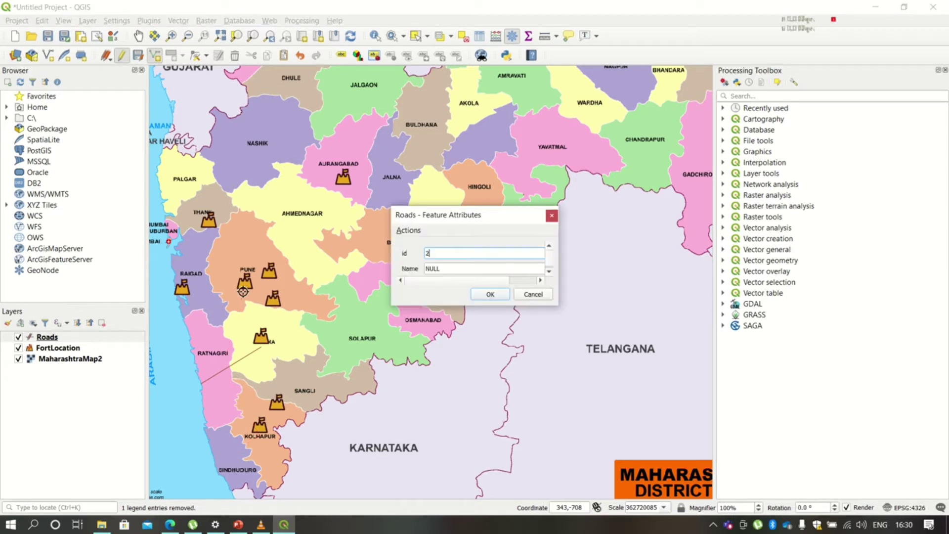
left_click(461, 267)
type("Road 2")
left_click(489, 295)
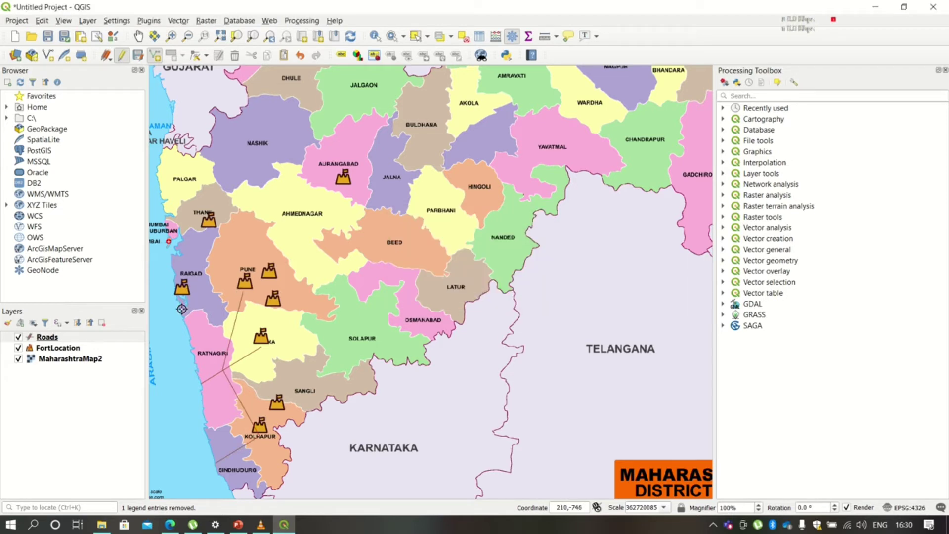
Step: Draw a road from the southern Raigad coast through the Thane and Aurangabad forts to Latur's eastern edge, with id 3 and name Road 3
left_click(184, 317)
left_click(208, 221)
left_click(341, 184)
left_click(487, 294)
right_click(488, 294)
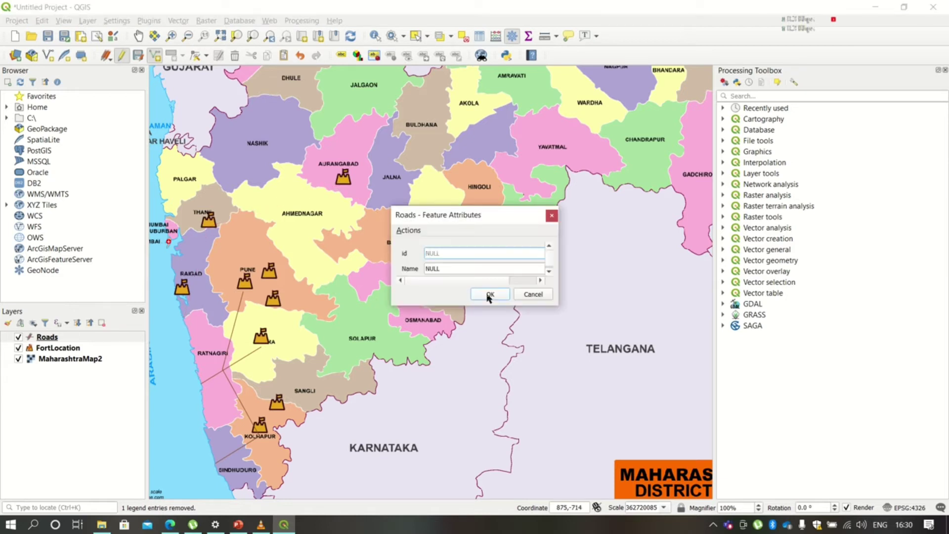
type("3")
left_click(484, 269)
type("Road 3")
left_click(490, 295)
Step: Draw a road from Satara through Solapur and northern Parbhani to Nanded's northeastern tip, with id 4 and name Road 4
left_click(261, 347)
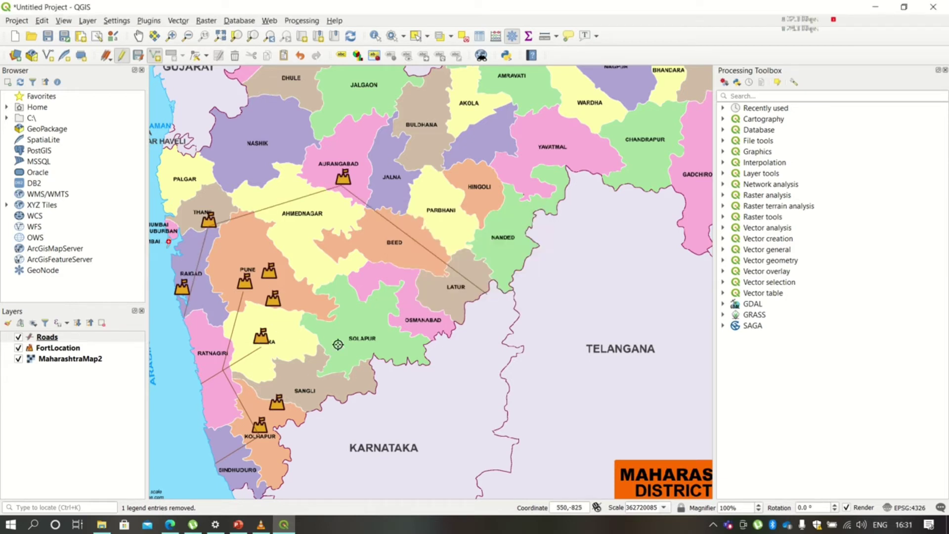
left_click(374, 341)
left_click(437, 198)
left_click(569, 182)
right_click(568, 182)
type("4")
left_click(471, 269)
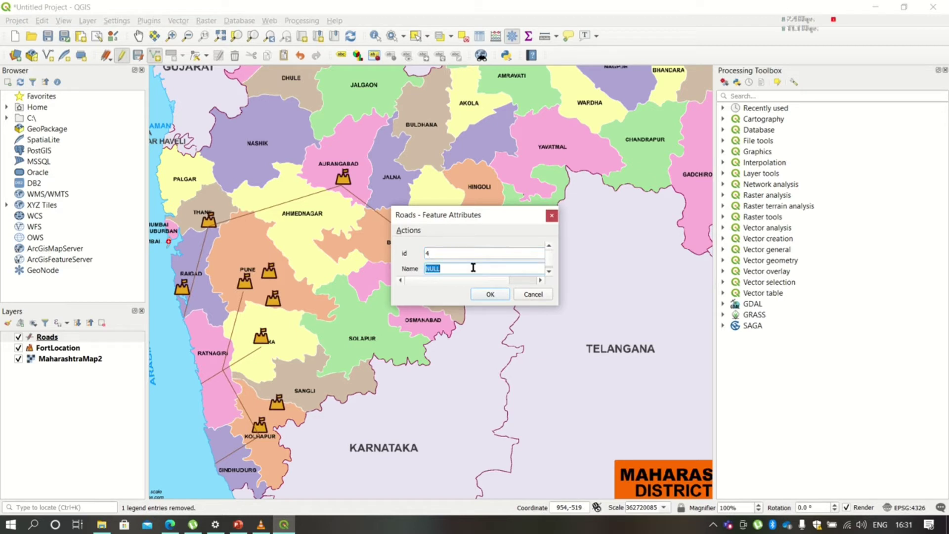
type("Road 4")
left_click(488, 295)
Step: Draw a road from Sangli's southern border north through Ahmednagar and Nashik to the Gujarat coast, with id 5 and name Road 5
left_click(328, 395)
left_click(295, 216)
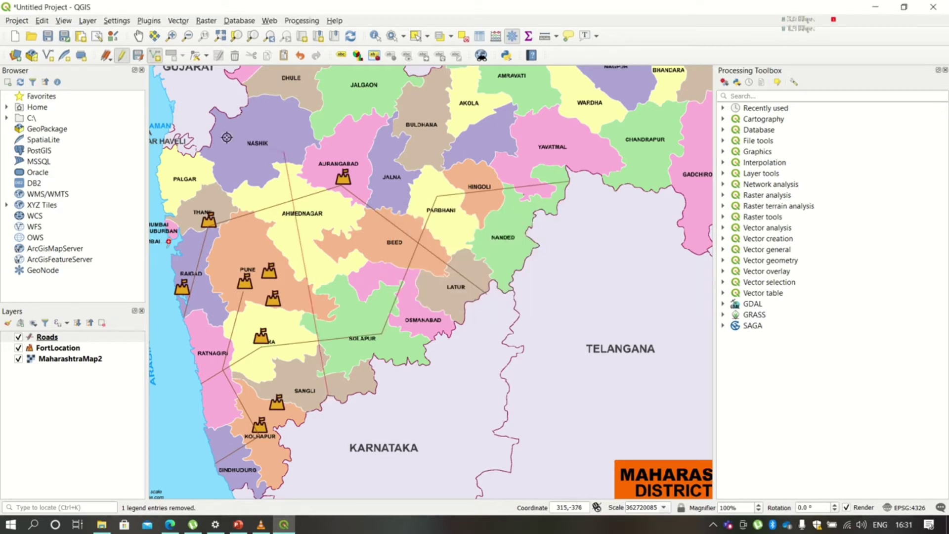
left_click(174, 104)
right_click(174, 105)
type("5")
left_click(450, 266)
type("Road 5")
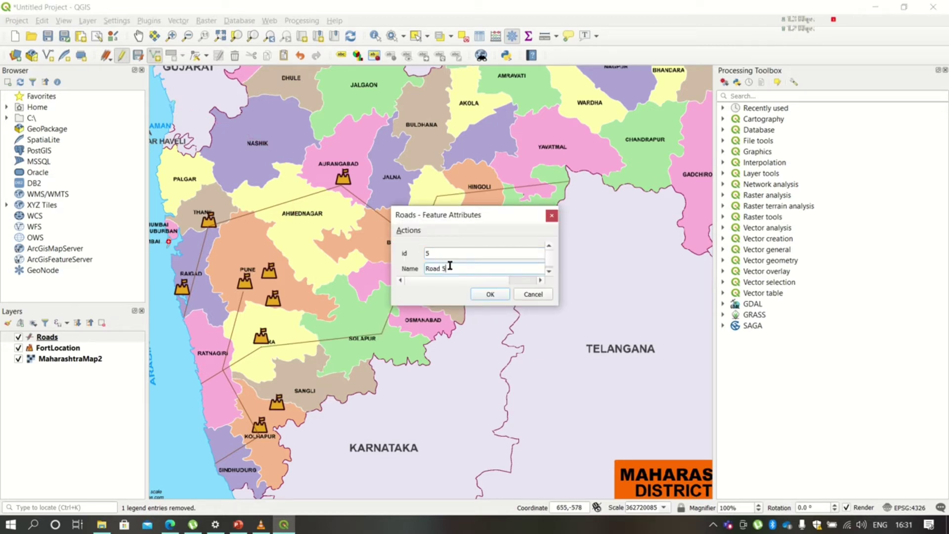
left_click(482, 294)
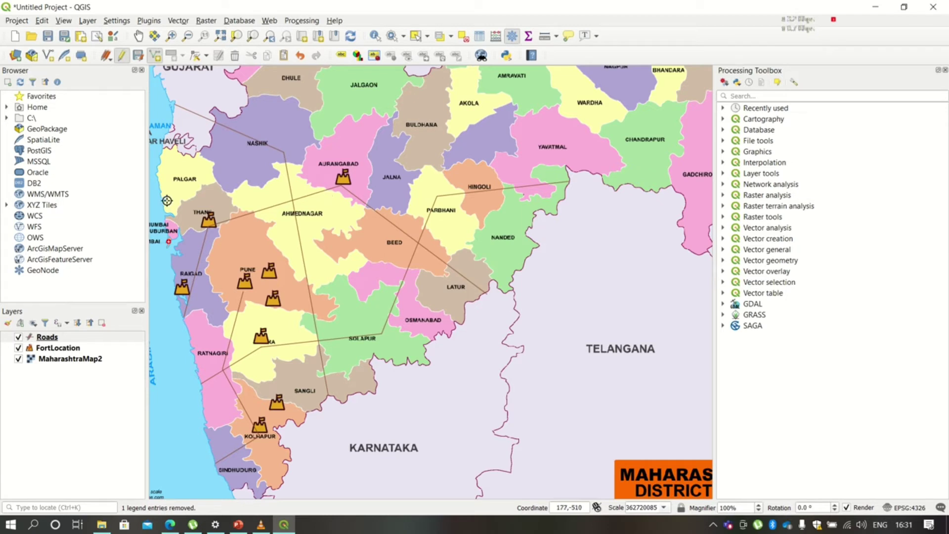
Step: Draw a road from the northeastern Pune fort east to Osmanabad, north to Buldhana and southeast past Yavatmal, with id 6 and name Road 6
left_click(276, 273)
left_click(409, 273)
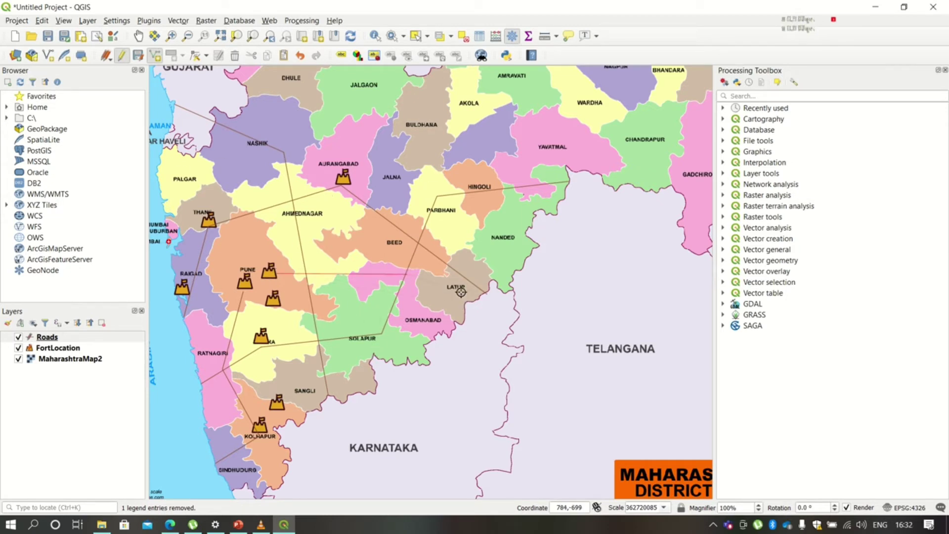
left_click(422, 111)
right_click(589, 171)
type("6")
key("Tab")
type("Road 6")
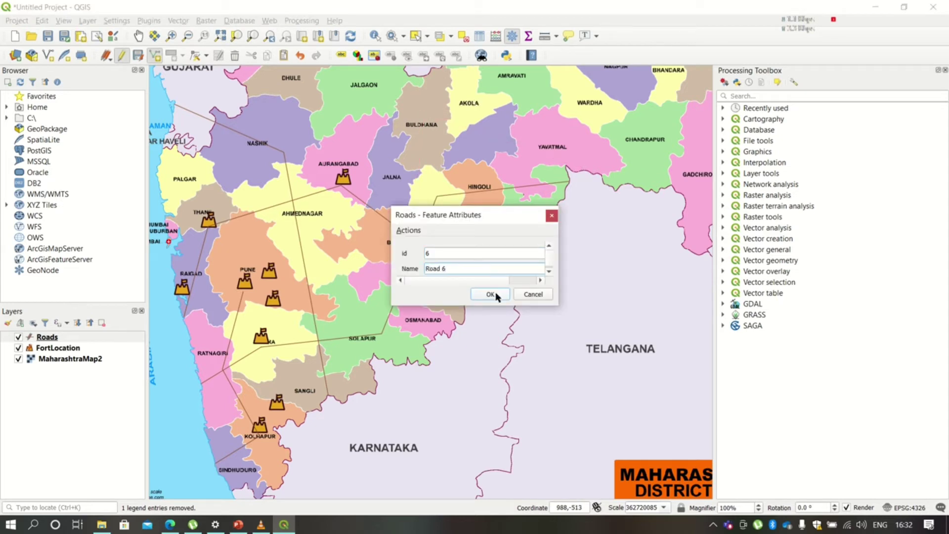
left_click(498, 297)
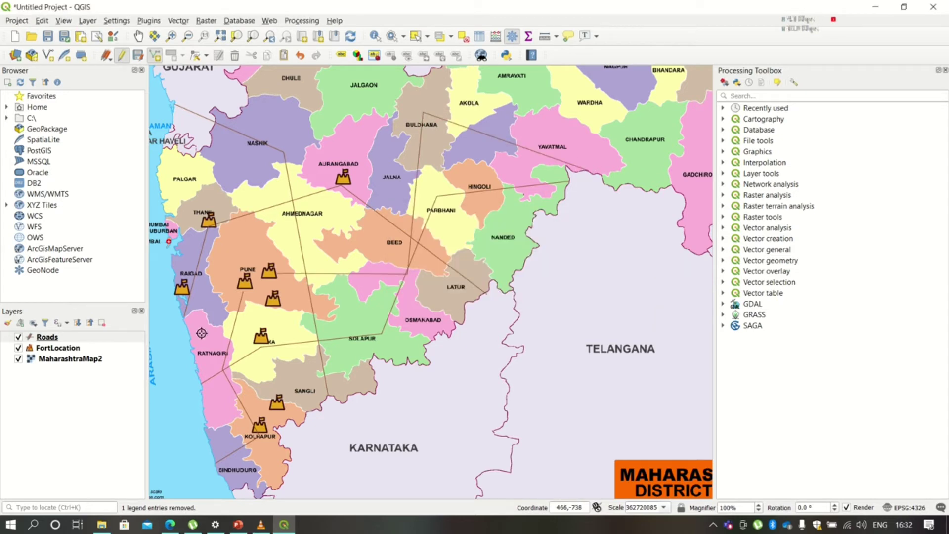
Step: Style the Roads layer with the topo railway line symbol and apply it
double_click(52, 338)
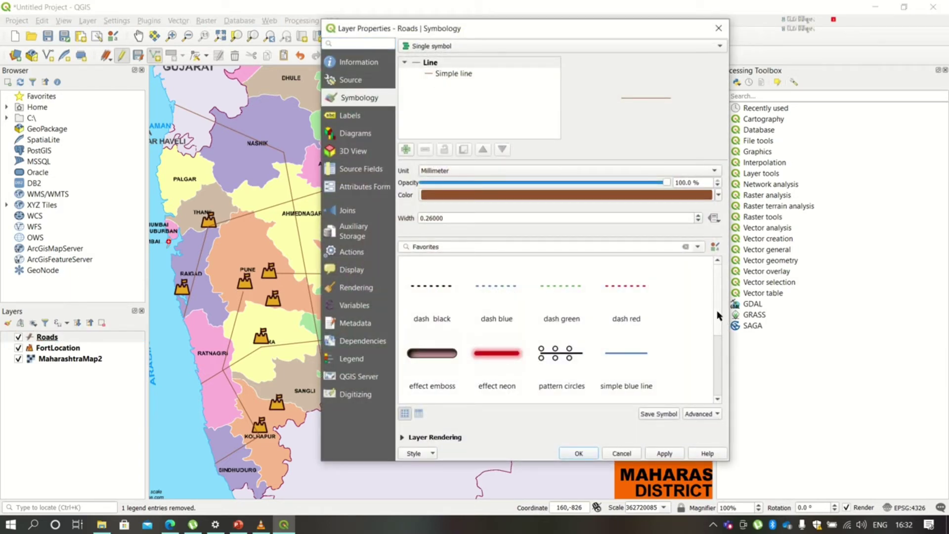
scroll(718, 317, "down", 5)
scroll(713, 344, "up", 2)
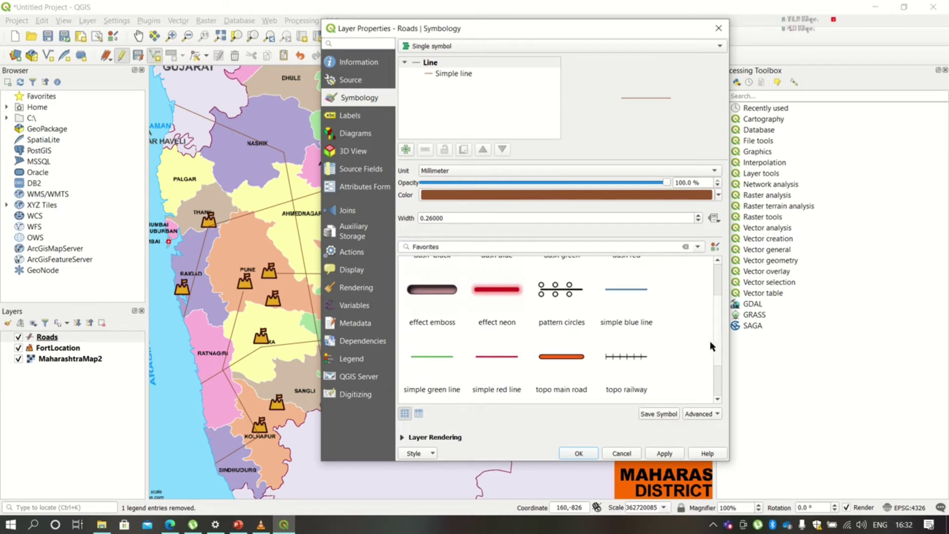
left_click(628, 358)
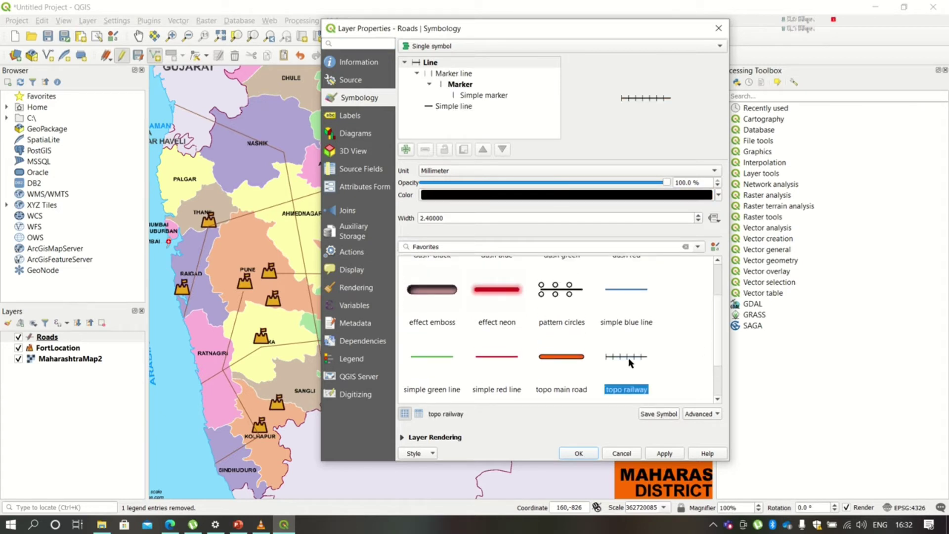
left_click(659, 457)
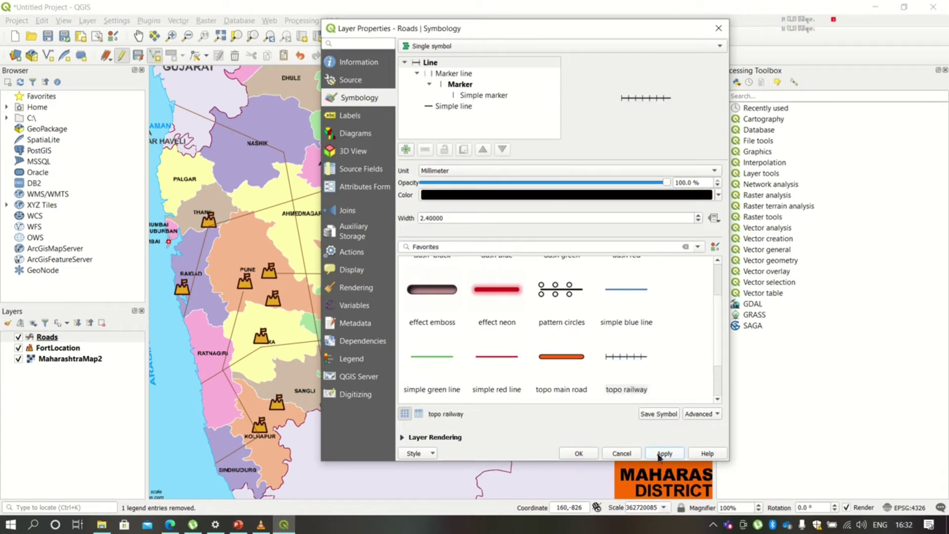
Step: Set the Roads line symbol's color to dark red and apply it
left_click(593, 455)
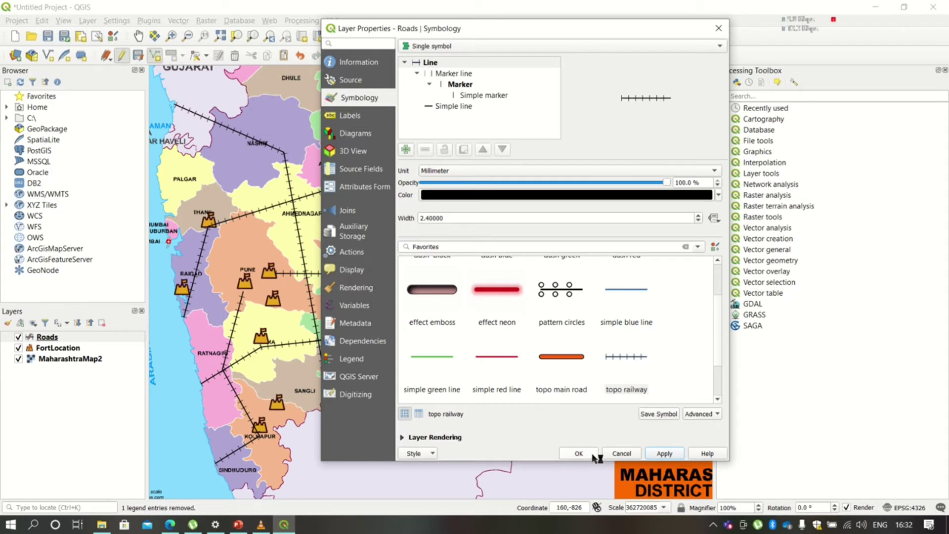
left_click(719, 195)
left_click(496, 250)
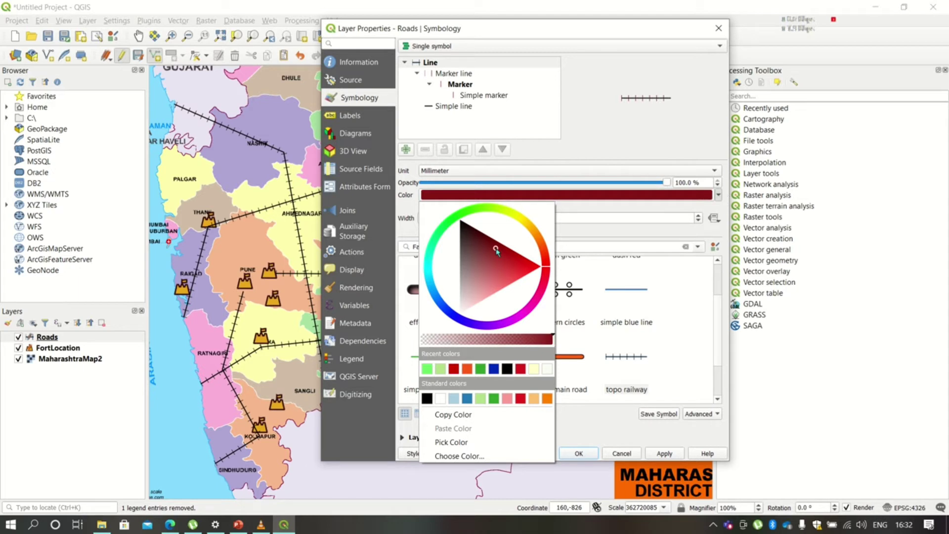
left_click(617, 422)
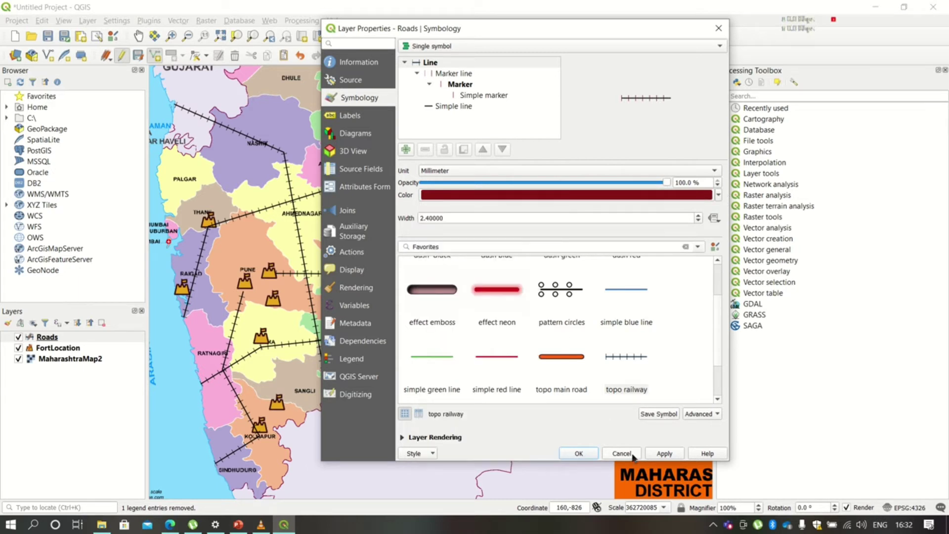
left_click(665, 455)
Step: Set the Roads symbol width to 4.4 mm, apply it and accept the layer properties
left_click(699, 216)
left_click(698, 216)
left_click(699, 216)
left_click(699, 216)
left_click(698, 217)
left_click(699, 216)
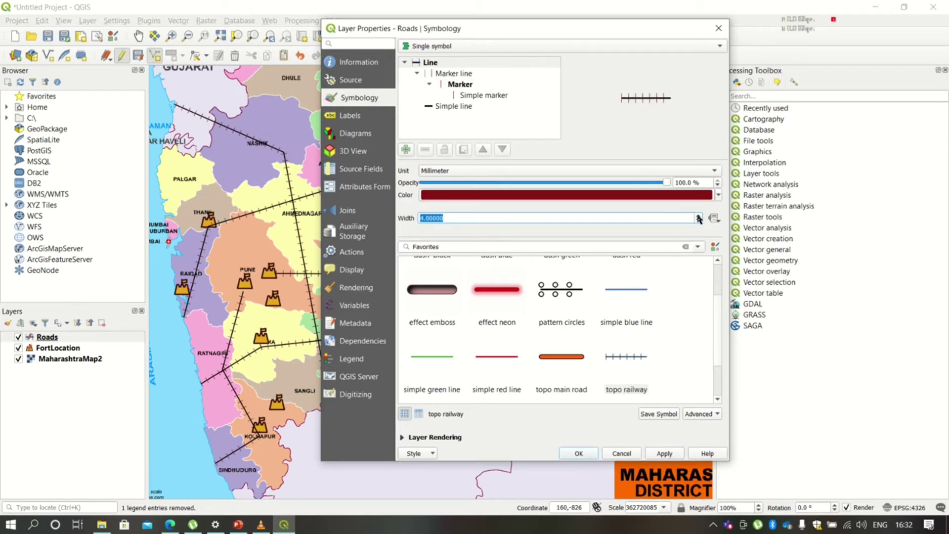
left_click(699, 216)
left_click(699, 216)
left_click(665, 453)
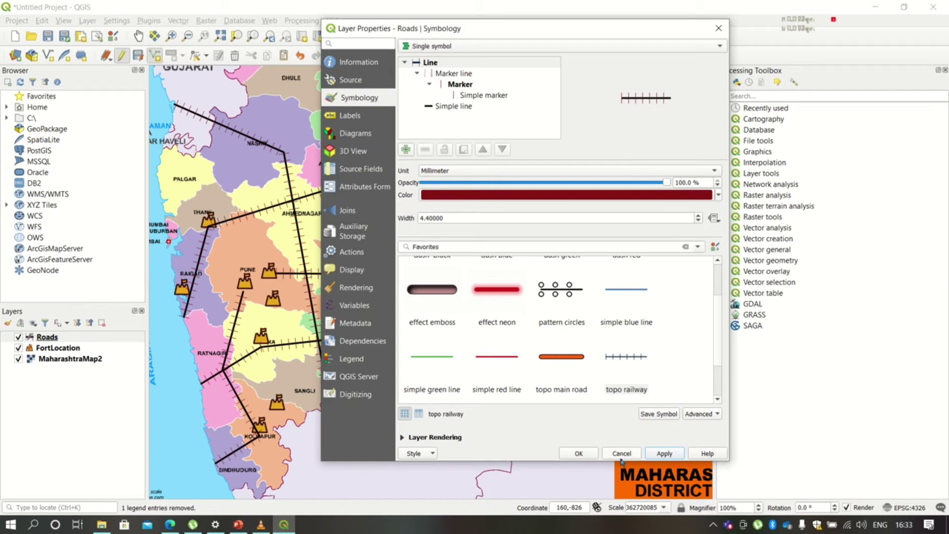
left_click(578, 453)
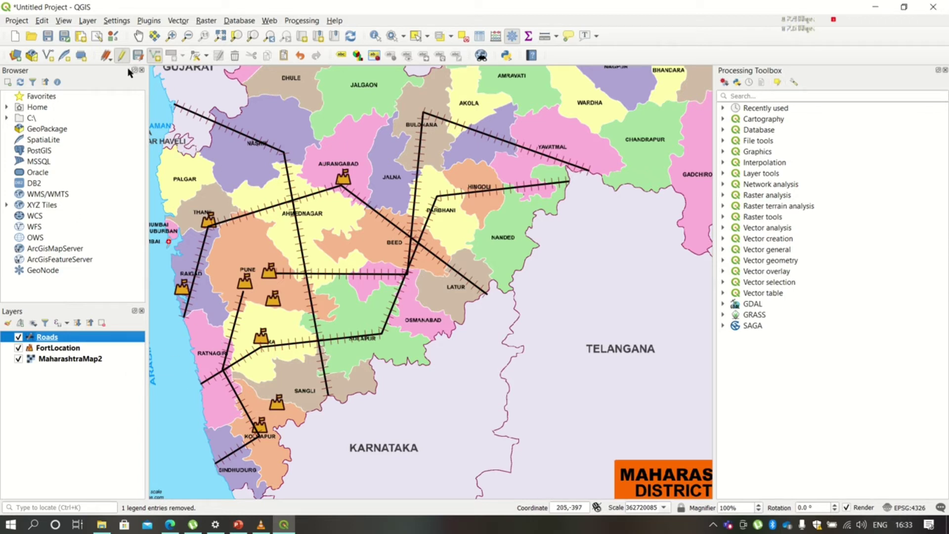
Step: Set up a new shapefile layer with file name LakeLayer and geometry type Polygon
left_click(88, 21)
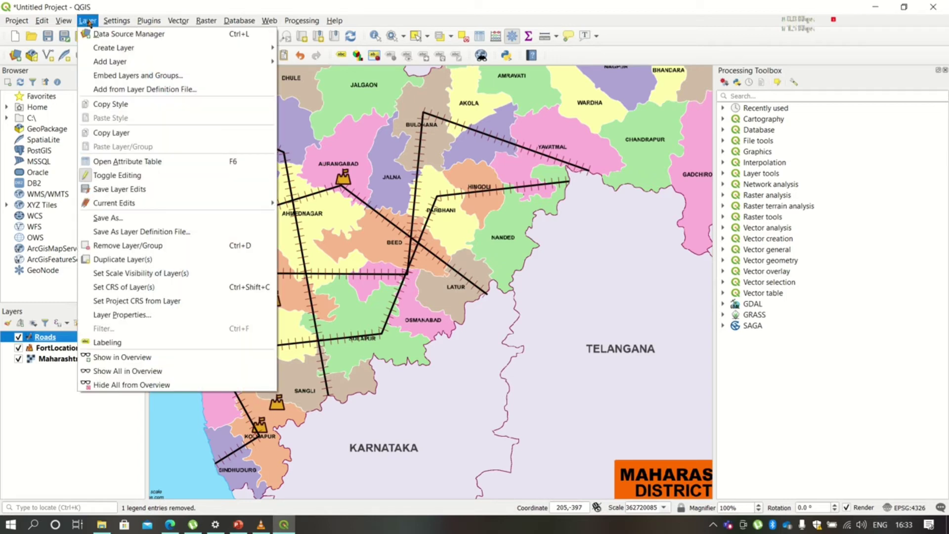
mouse_move(247, 48)
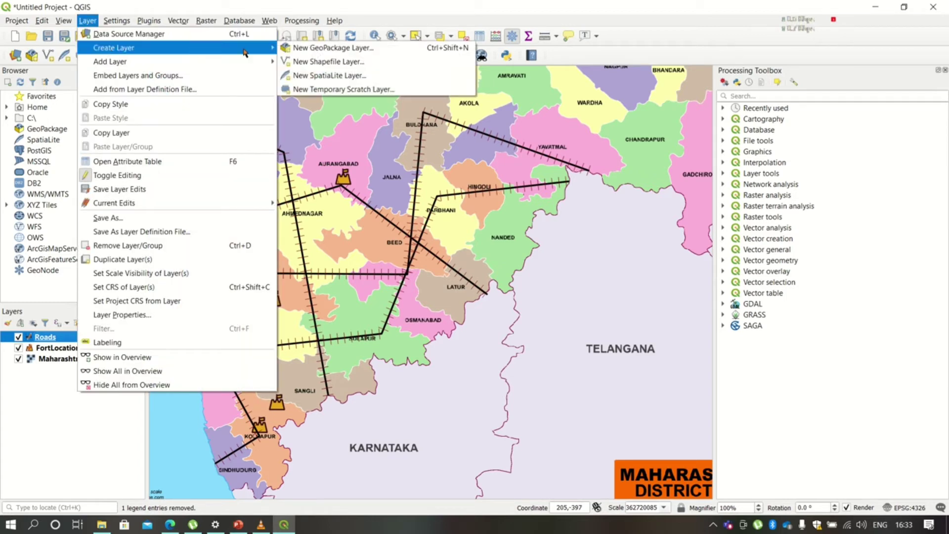
left_click(299, 63)
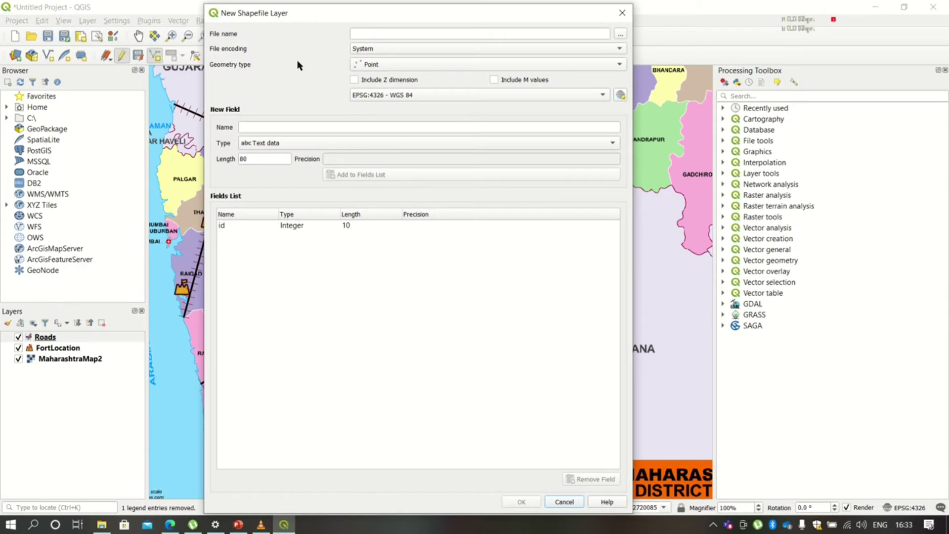
left_click(361, 34)
type("u")
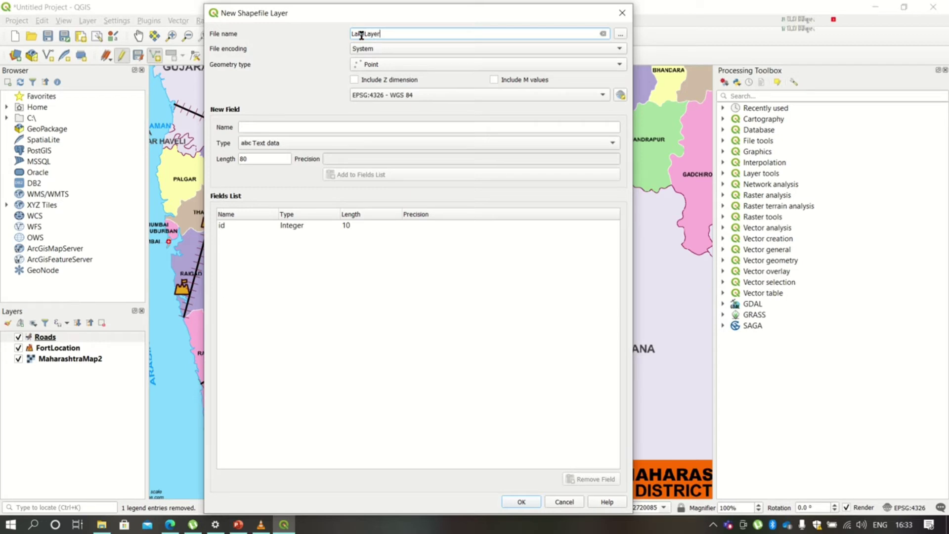
left_click(376, 64)
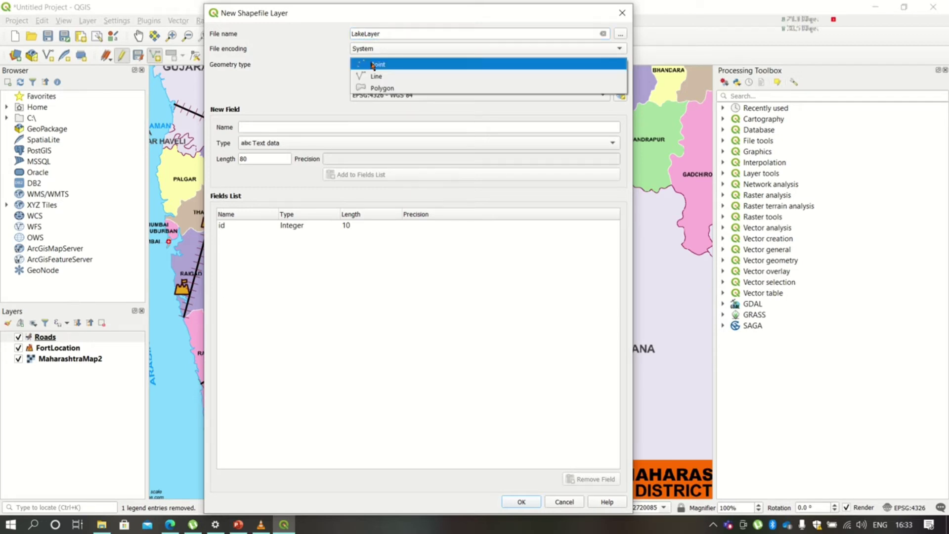
left_click(376, 89)
Step: Add a text field called Name with length 80 to the new shapefile's fields and create the layer
left_click(316, 128)
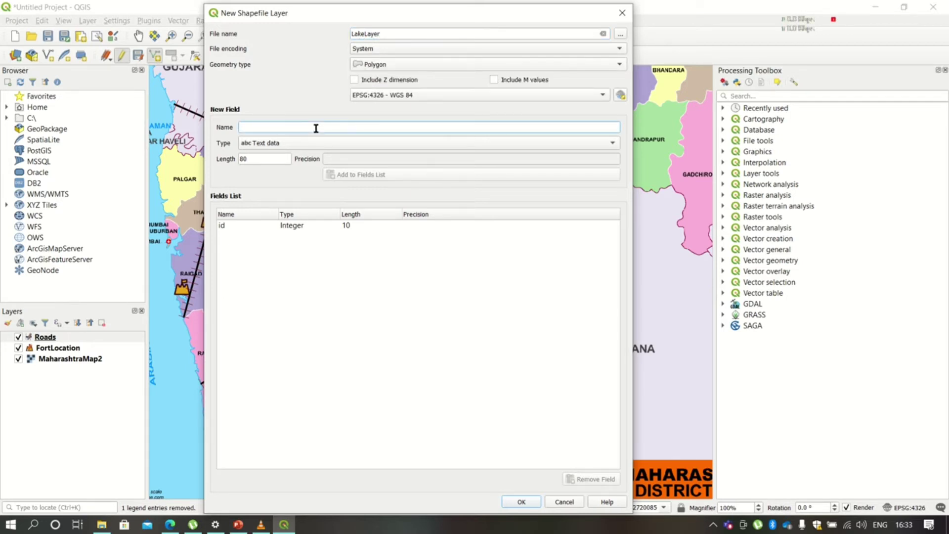
type("Name")
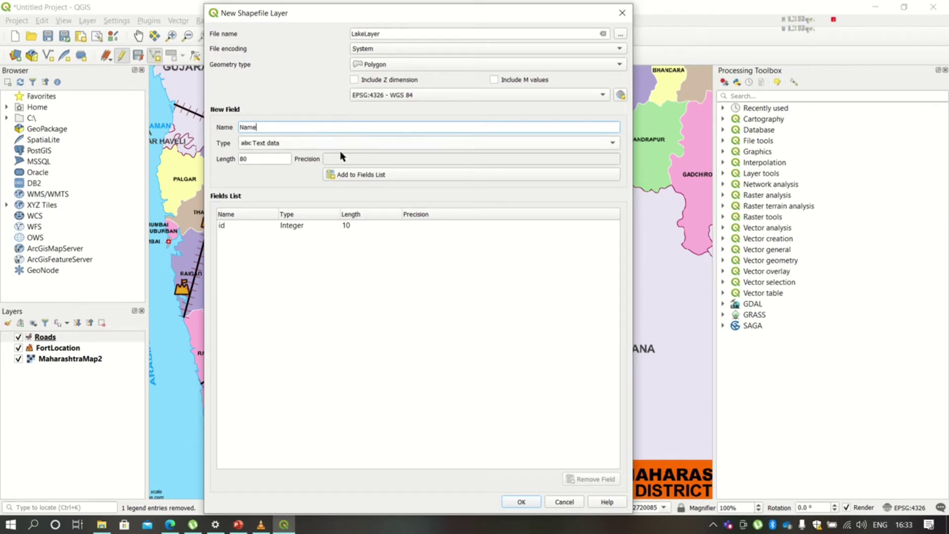
left_click(361, 176)
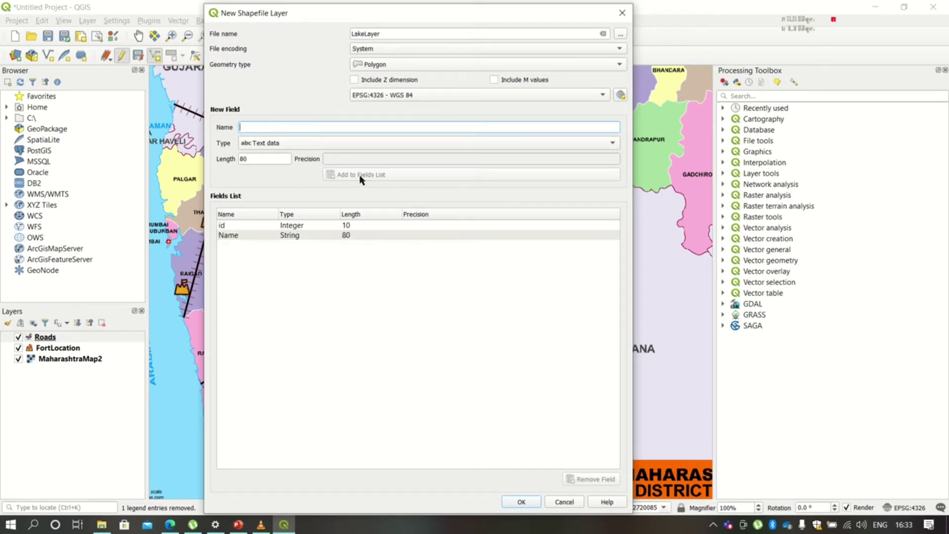
left_click(520, 502)
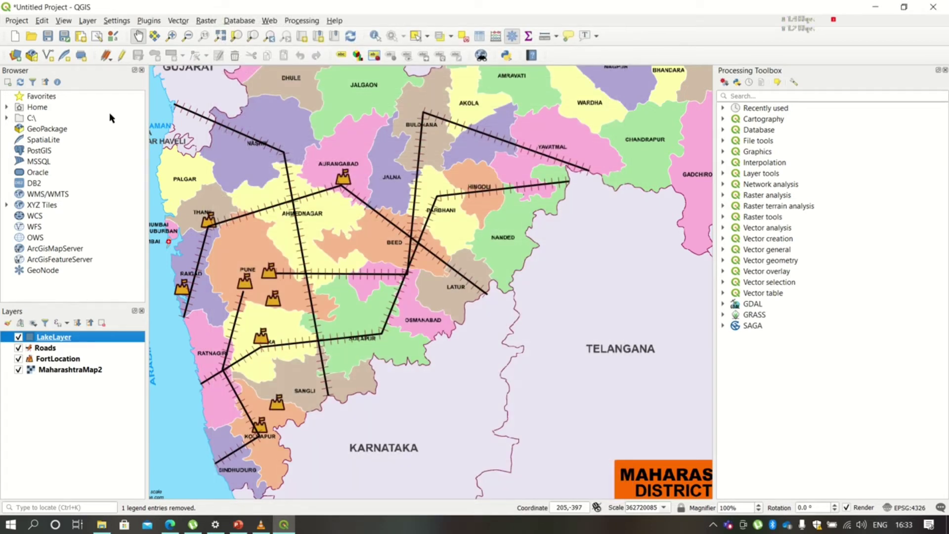
Step: Start editing LakeLayer and draw an ellipse in southern Ratnagiri with radii of about 12.9 by 14
left_click(122, 57)
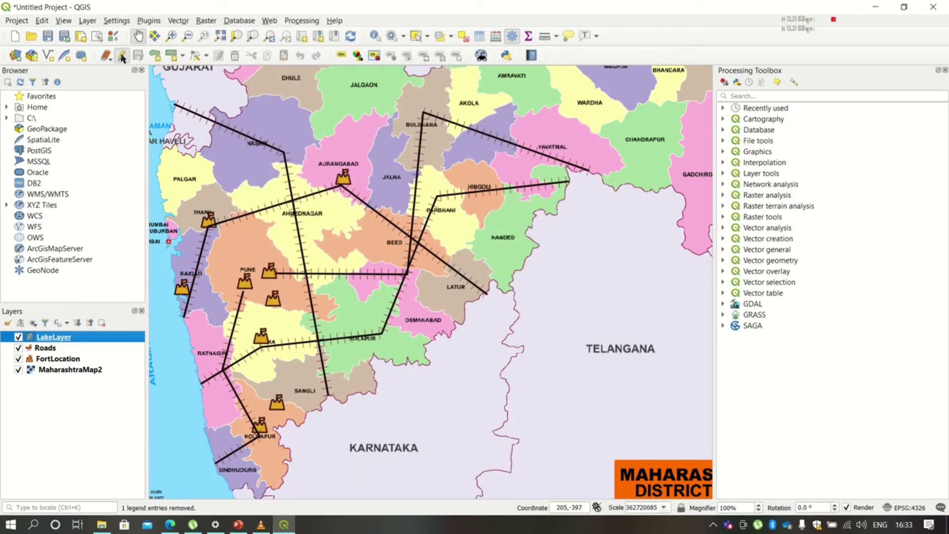
left_click(183, 56)
left_click(196, 85)
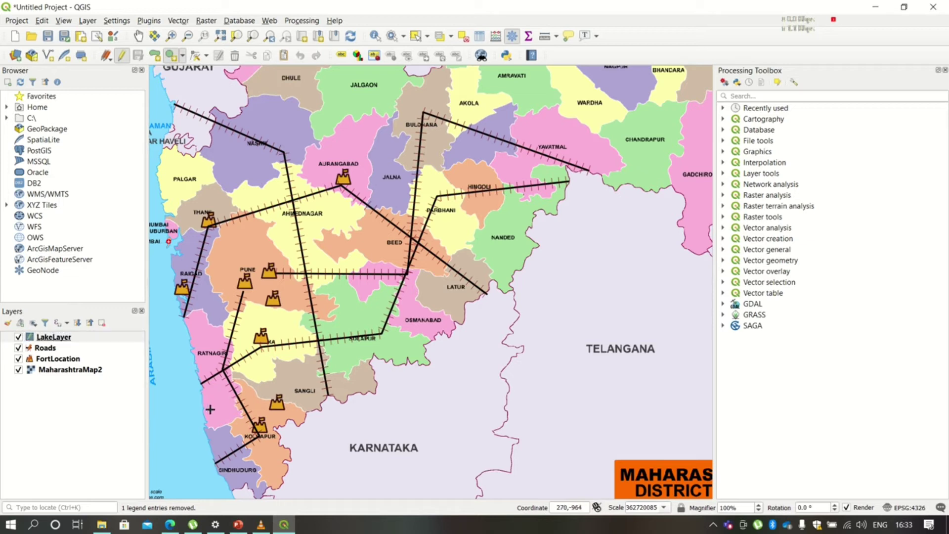
left_click(210, 402)
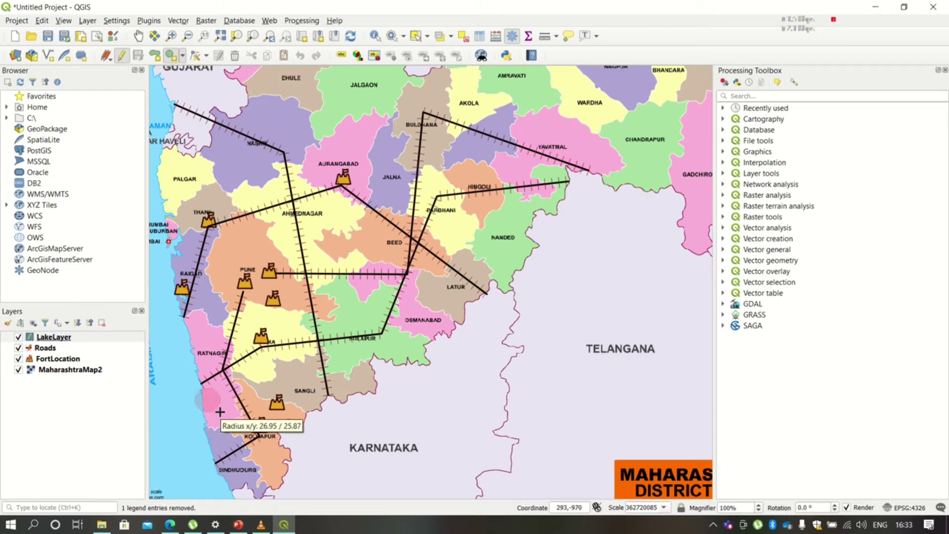
left_click(214, 406)
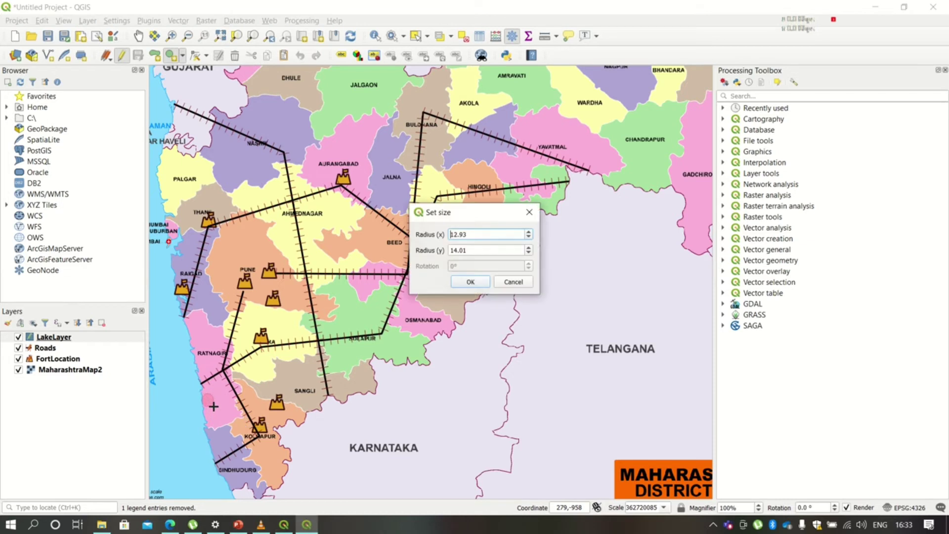
left_click(469, 283)
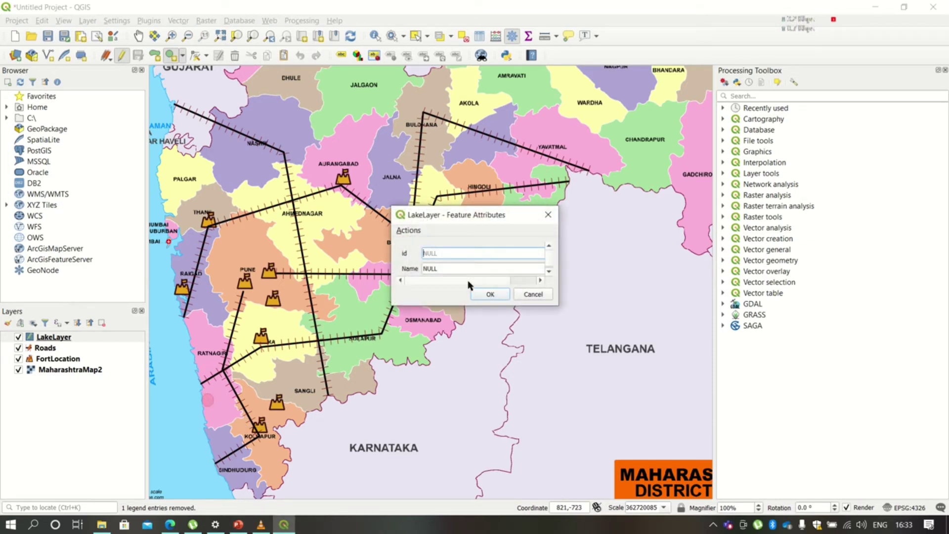
Step: Give the new lake feature id 1 and the name Shiva Lake
type("1")
left_click(464, 269)
type("S")
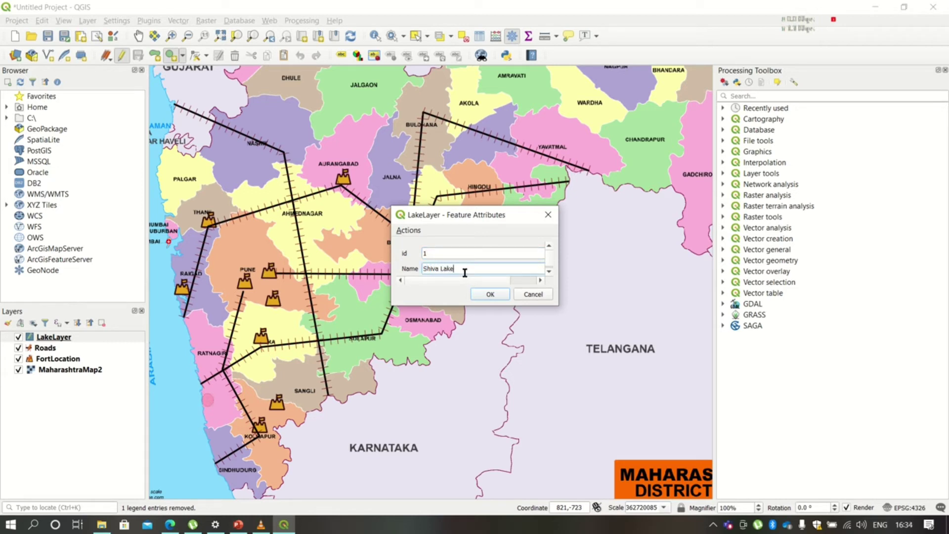
type("hiva Lake")
left_click(489, 295)
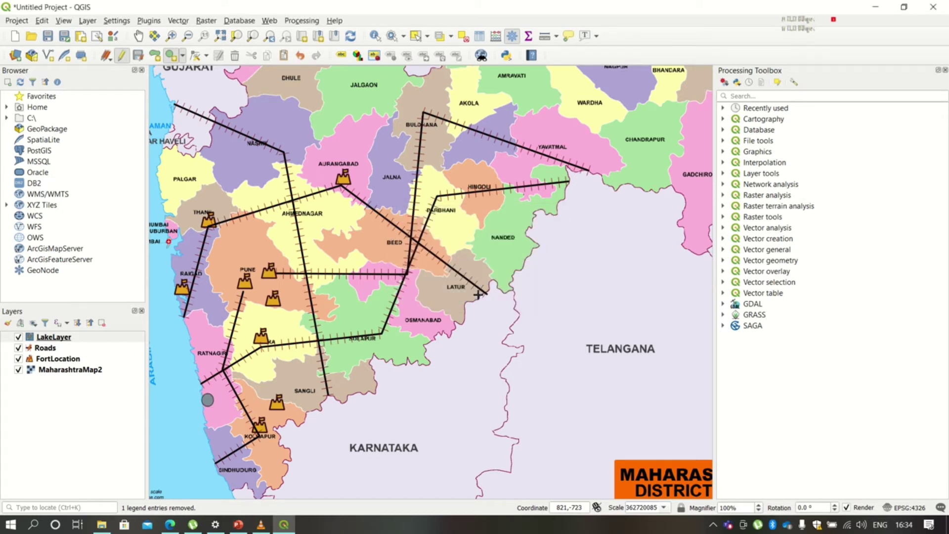
Step: Draw an elliptical lake in southern Satara with id 2 and name Parwati Lake
left_click(252, 366)
left_click(262, 376)
left_click(478, 283)
left_click(473, 270)
type("Parwati Lake")
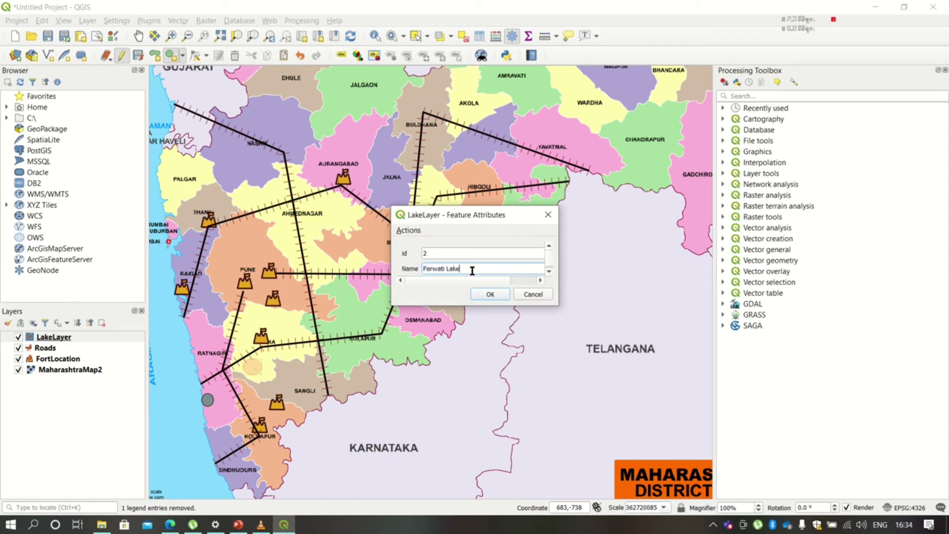
key("Return")
Step: Draw a rectangular lake of about 43 by 29 in western Pune, with id 4 and name Pashan Lake
left_click(295, 251)
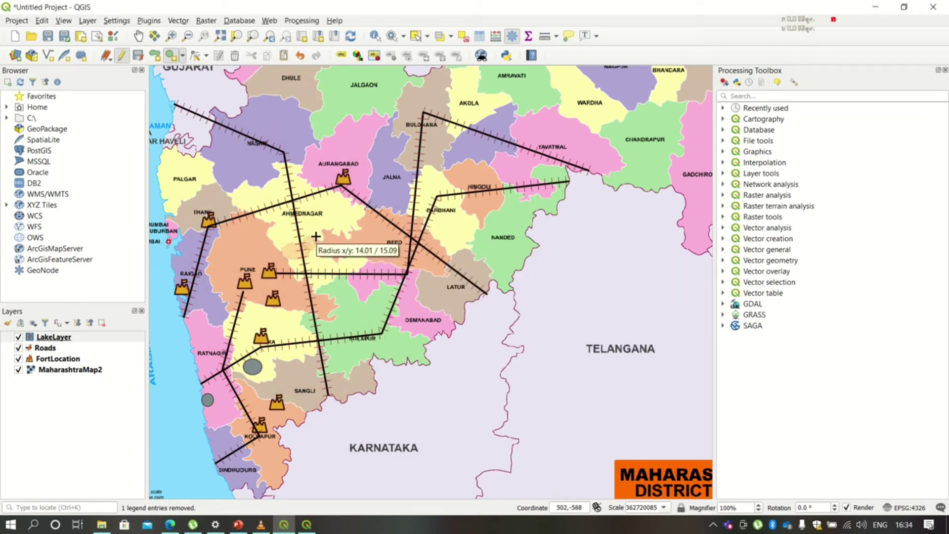
left_click(182, 55)
left_click(197, 70)
left_click(225, 273)
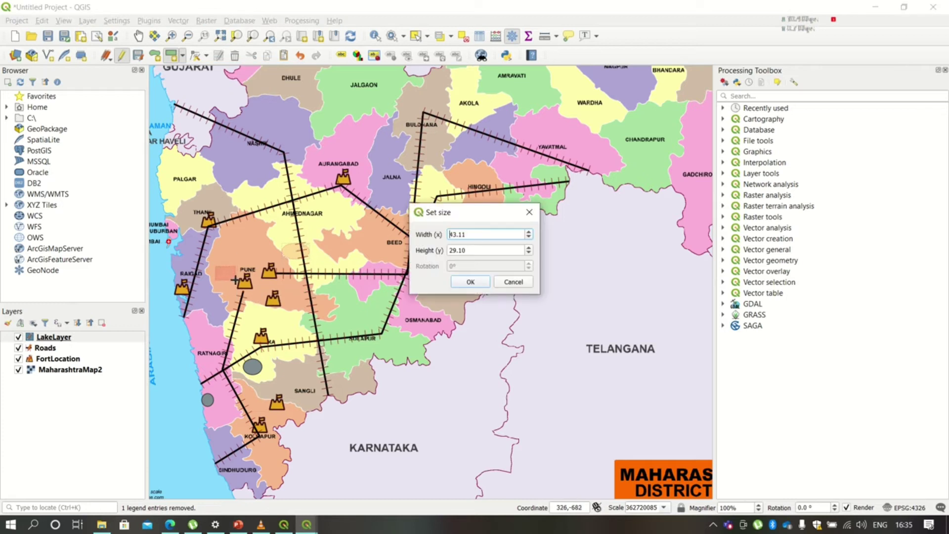
left_click(461, 282)
type("4")
key("Tab")
type("Pashan Lake")
left_click(487, 295)
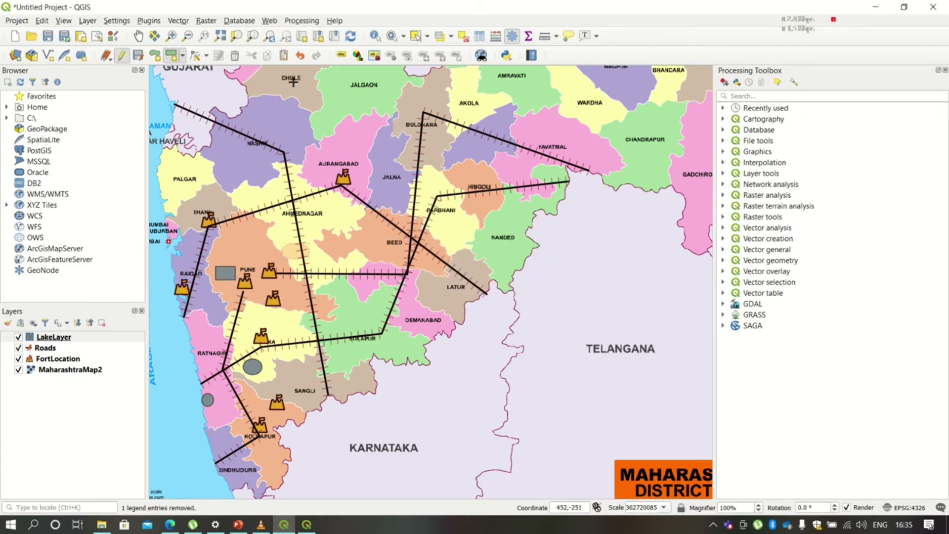
Step: Draw an irregular lake polygon in northern Ratnagiri with id 4 and name Shivsagar
left_click(205, 322)
type("4")
left_click(452, 269)
type("Shivsagar")
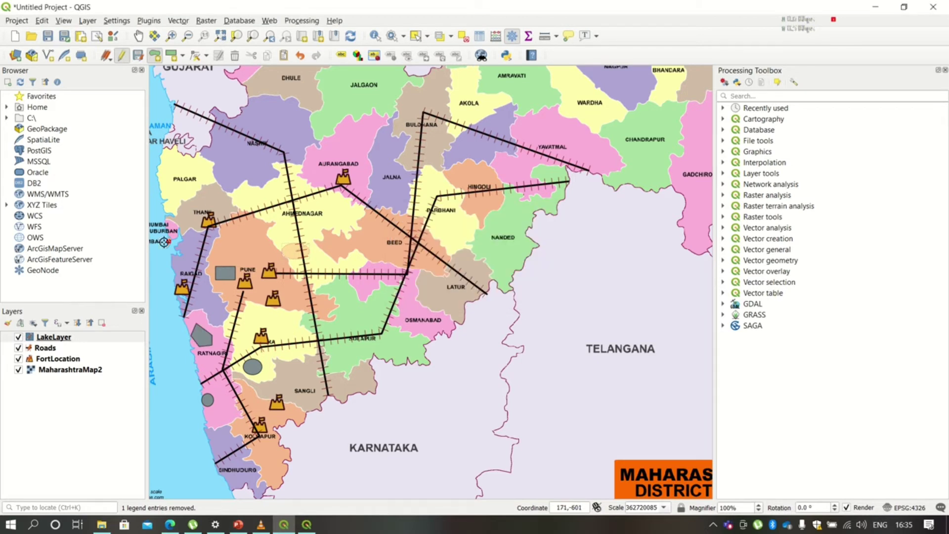
key("Return")
Step: Draw a small lake polygon just north of the Thane fort with id 5 and name Mani Lake
left_click(207, 192)
left_click(216, 211)
left_click(226, 210)
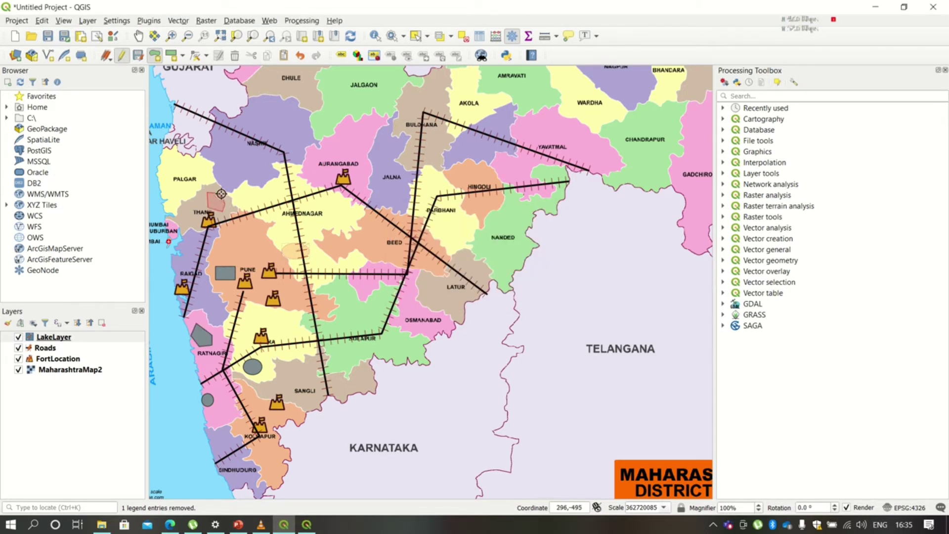
right_click(221, 193)
type("5")
left_click(443, 269)
type("Vihar")
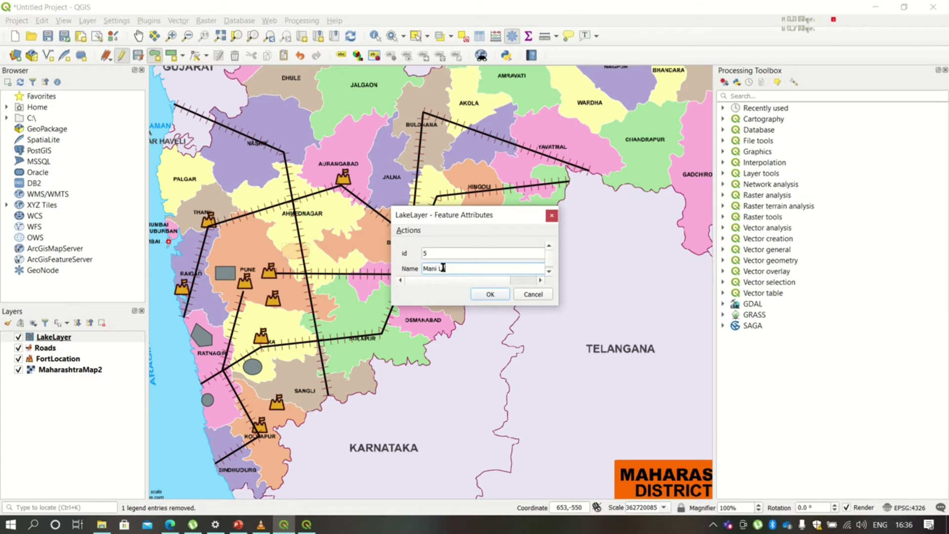
key("Return")
Step: Choose the simple blue fill preset for the LakeLayer symbol
double_click(66, 337)
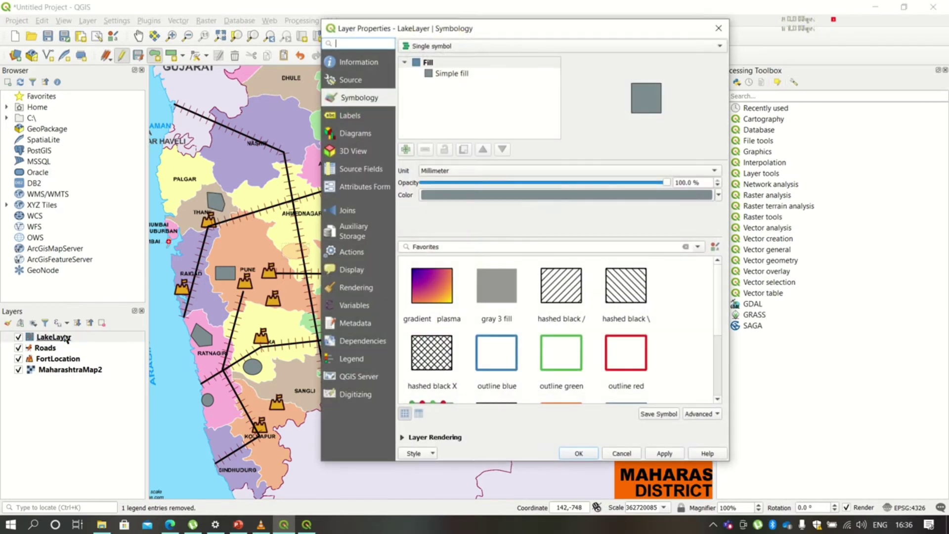
scroll(721, 312, "down", 2)
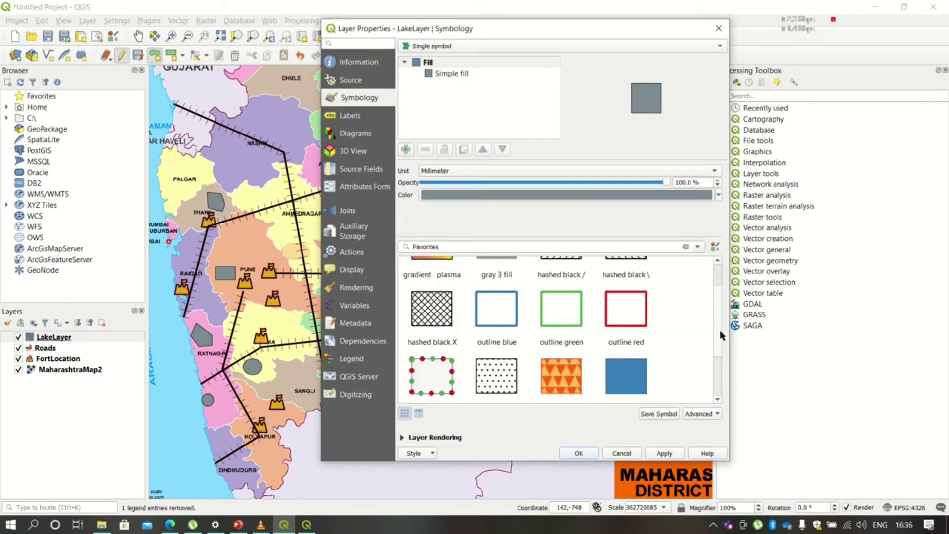
left_click(626, 342)
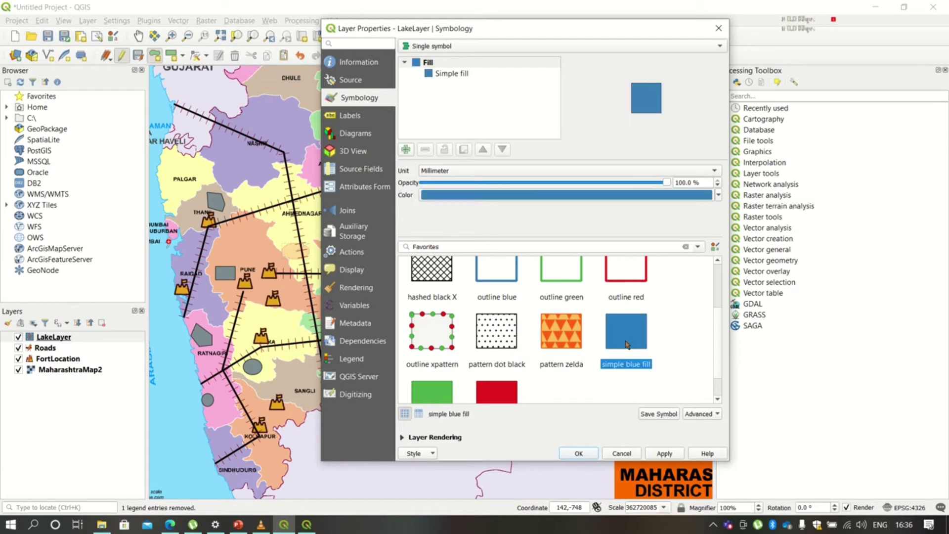
Step: Try an SVG fill with the amenity_fountain symbol for the LakeLayer polygons
left_click(452, 74)
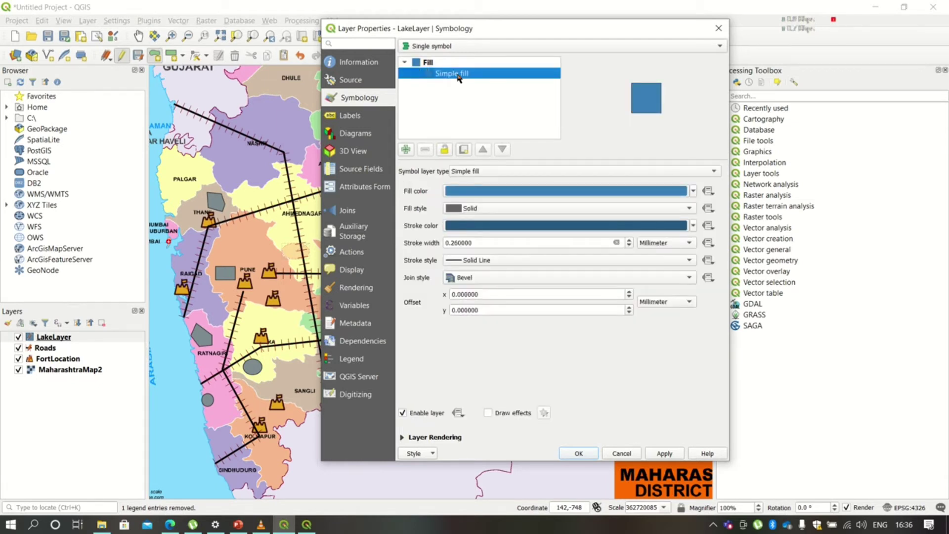
left_click(476, 172)
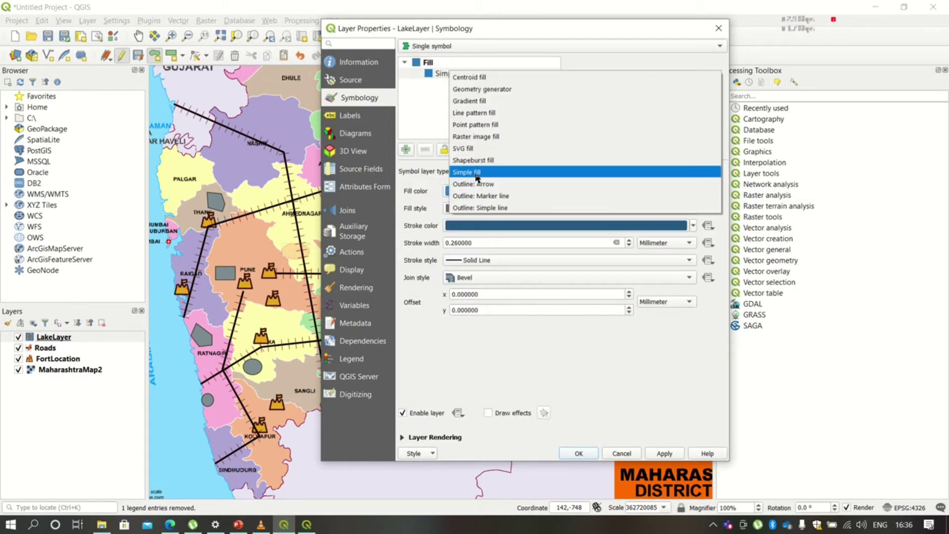
left_click(467, 148)
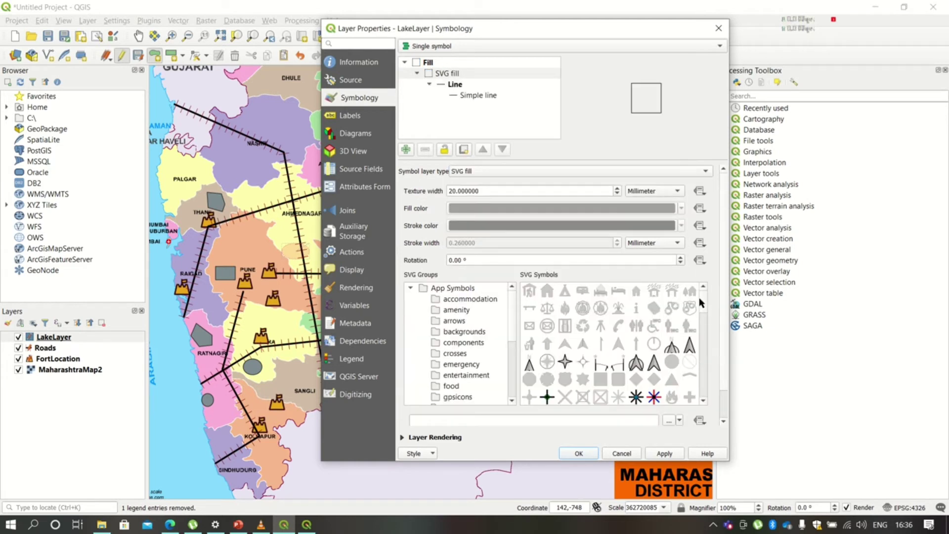
scroll(705, 302, "down", 2)
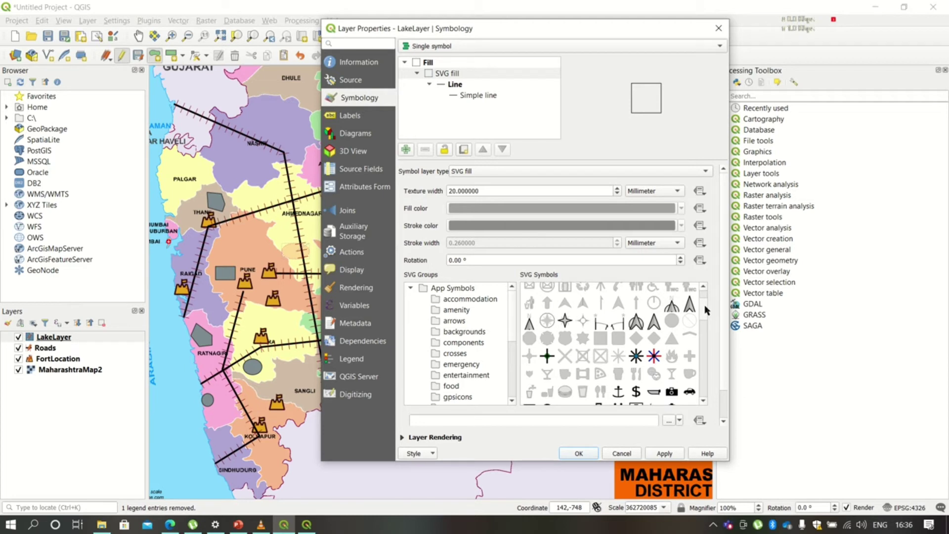
left_click_drag(708, 310, 710, 329)
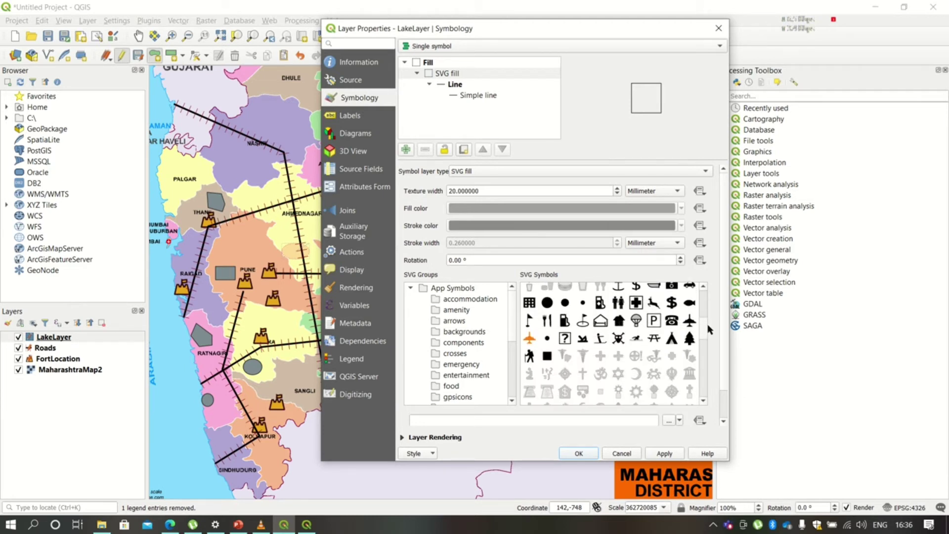
Step: Change the LakeLayer symbol to a two-color gradient fill and set its first color to blue #0000ed
left_click(705, 170)
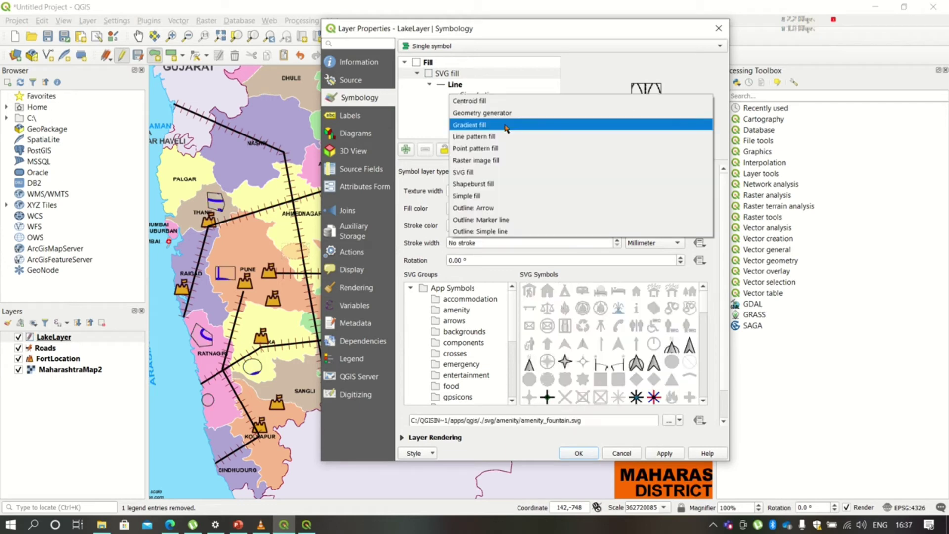
left_click(707, 122)
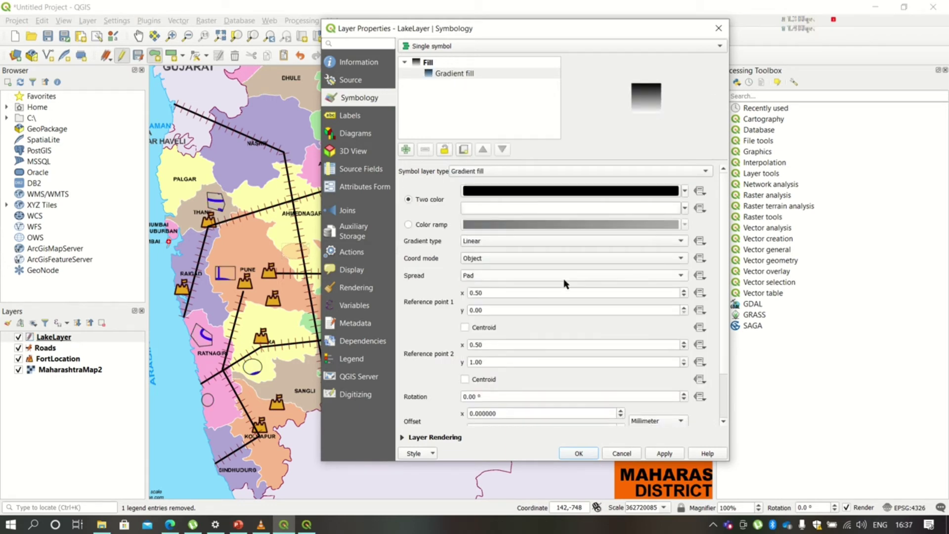
left_click(589, 192)
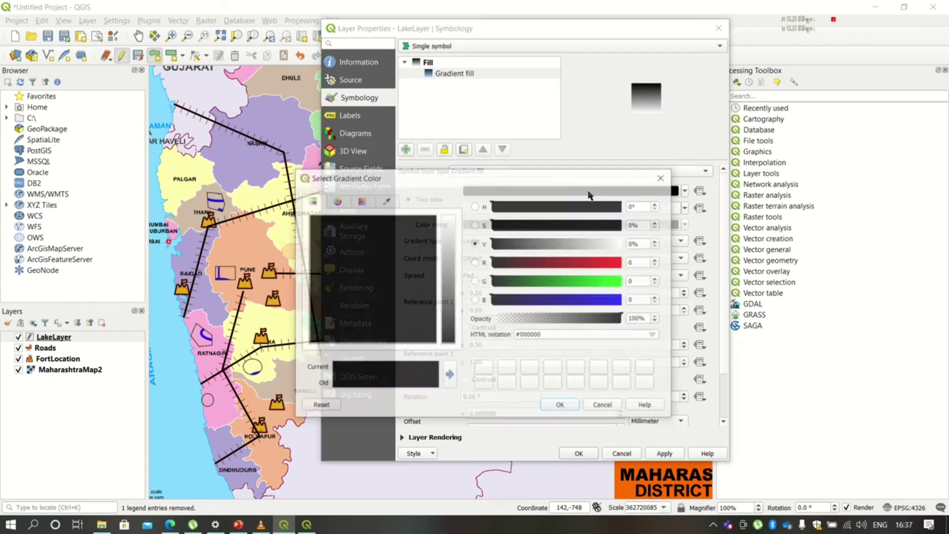
left_click(615, 300)
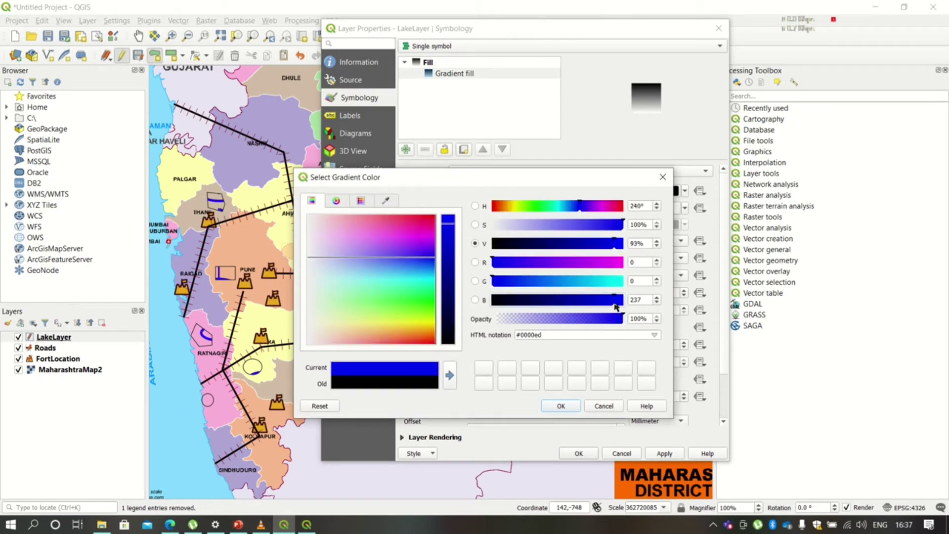
left_click(557, 407)
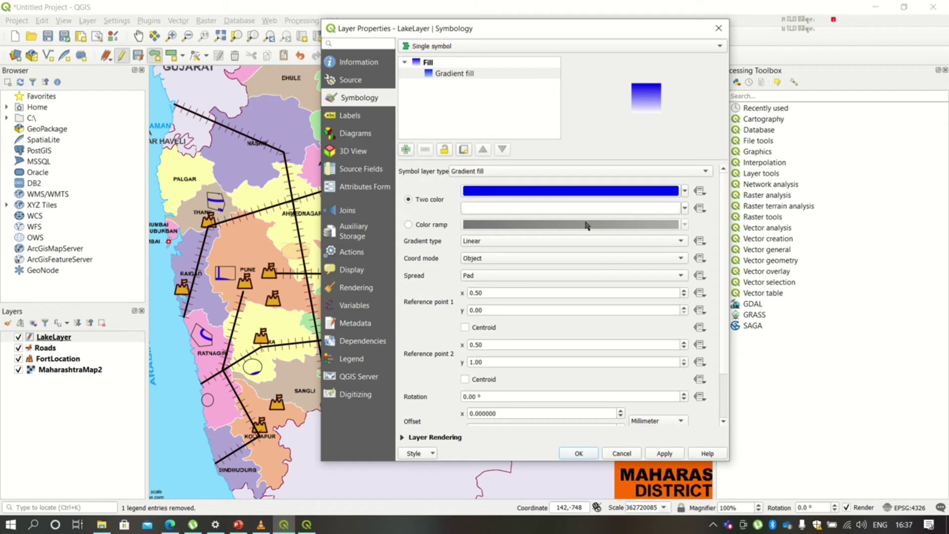
Step: Set the gradient's second color to cyan #26ffff and apply the LakeLayer styling
left_click(547, 208)
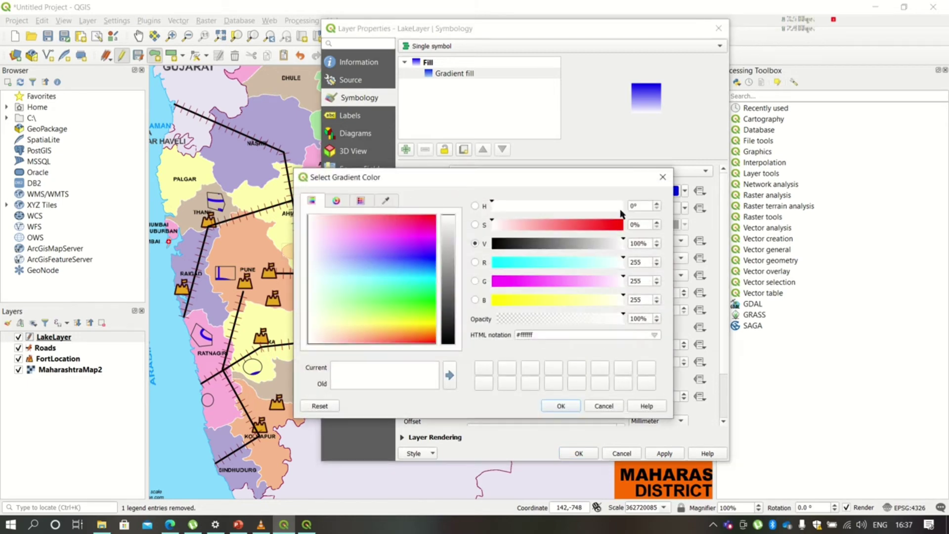
left_click(514, 263)
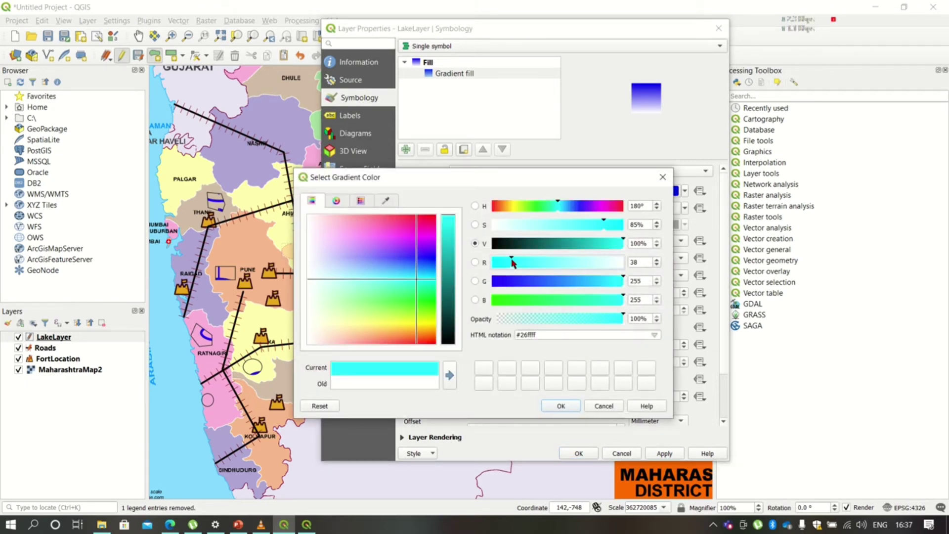
left_click(562, 406)
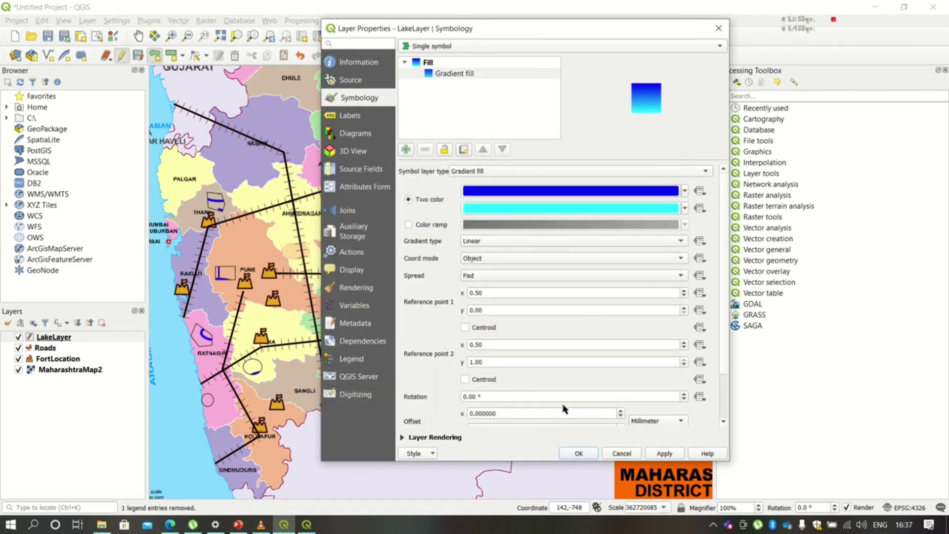
left_click(664, 453)
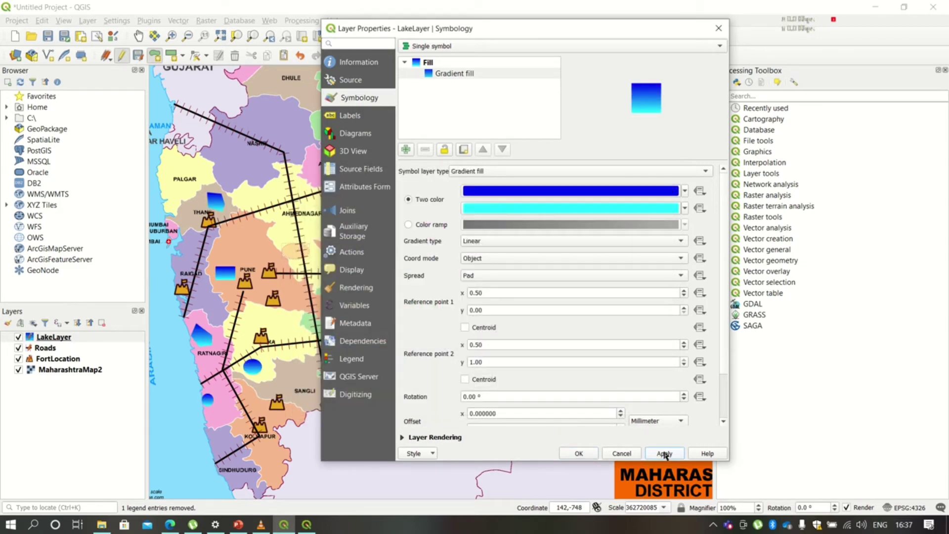
left_click(580, 454)
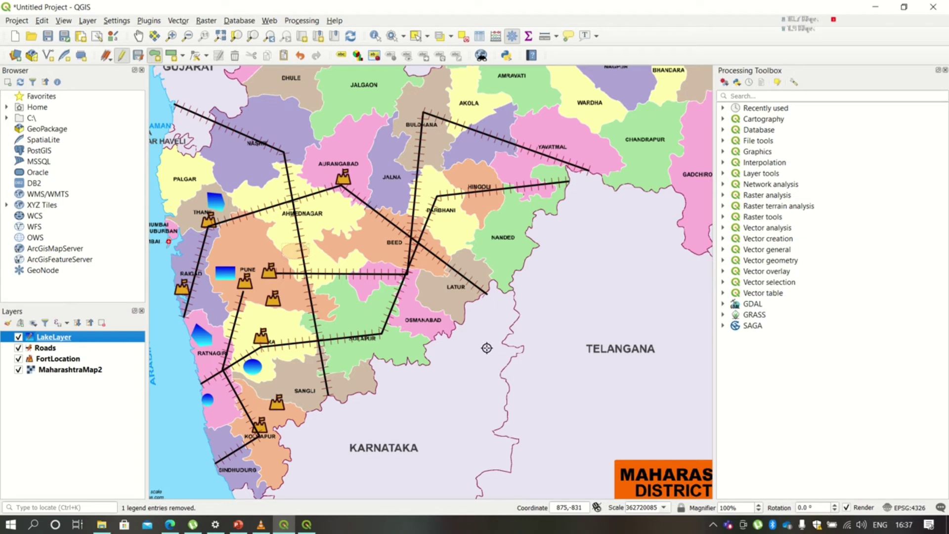
Step: Create a new print layout titled Maharashtra Map
left_click(18, 20)
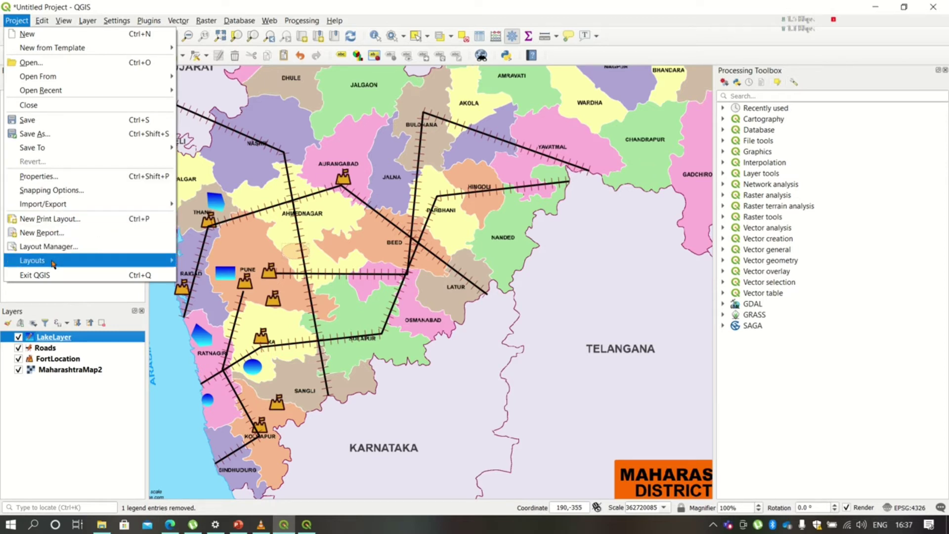
left_click(72, 218)
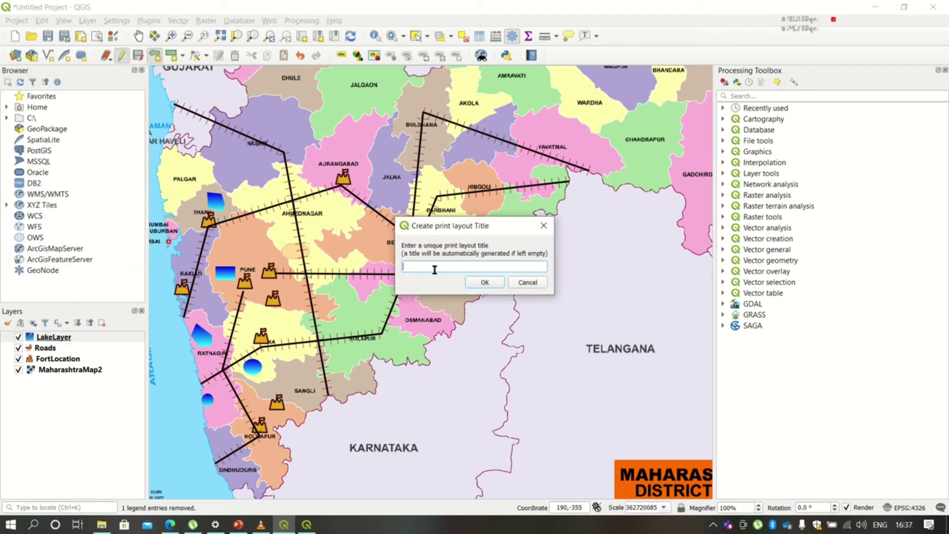
type("Maharashtra Map")
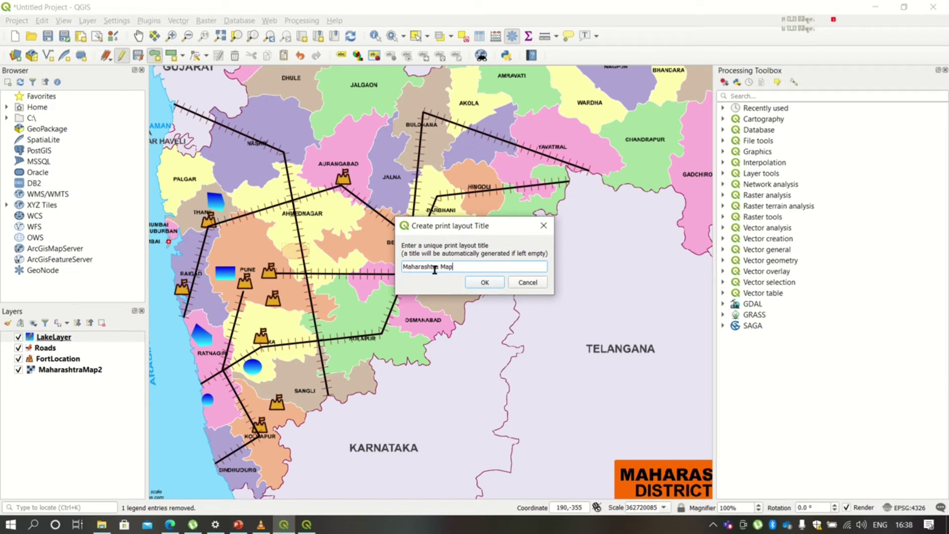
left_click(481, 283)
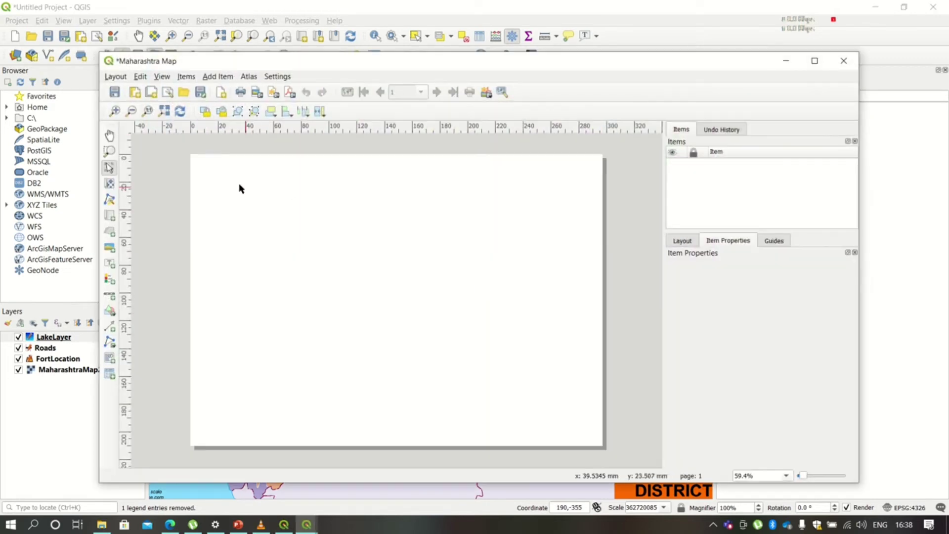
Step: Add a map item to the layout that covers the whole page
left_click(229, 77)
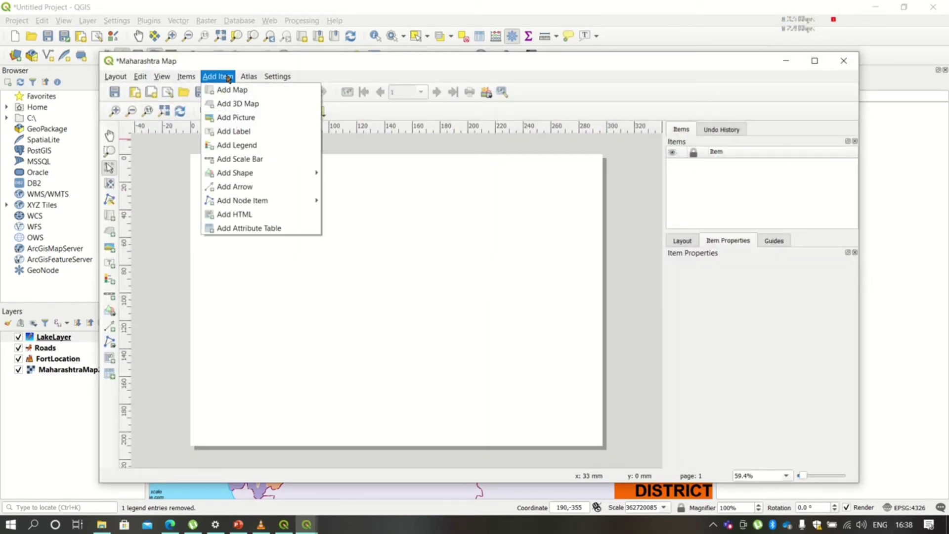
left_click(231, 90)
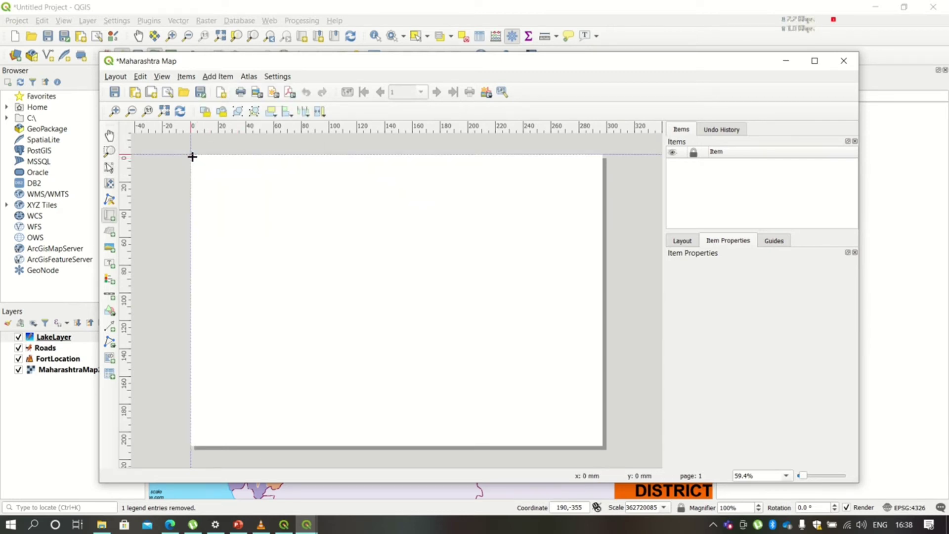
left_click_drag(192, 157, 601, 447)
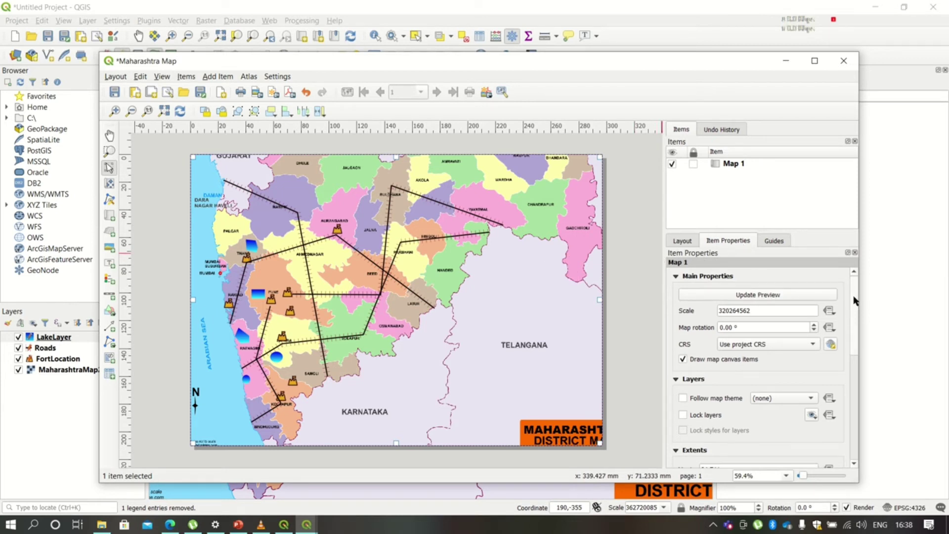
scroll(855, 301, "down", 1)
left_click_drag(855, 304, 860, 343)
scroll(861, 343, "up", 1)
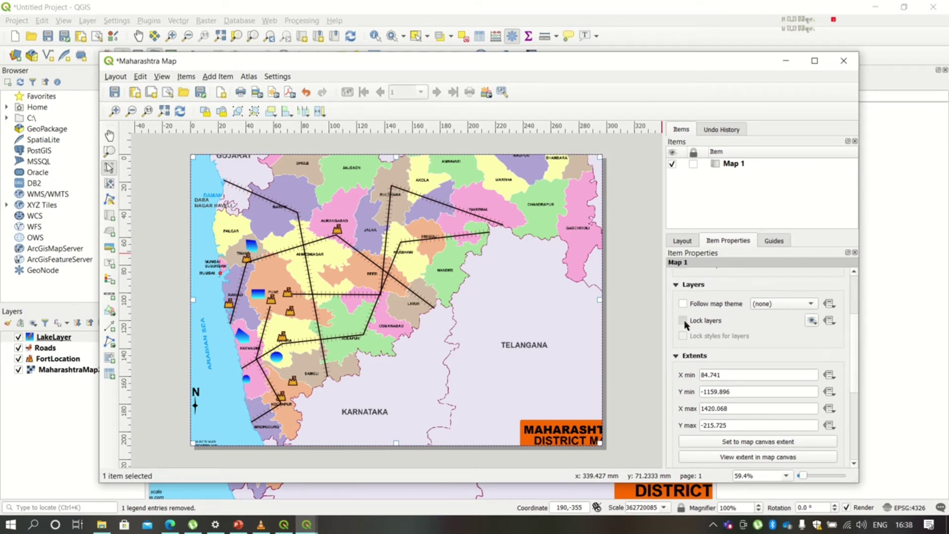
scroll(687, 297, "up", 7)
Step: Add a label about 74 by 23 mm below the TELANGANA name with the text Maharashtra Tourism
left_click(218, 76)
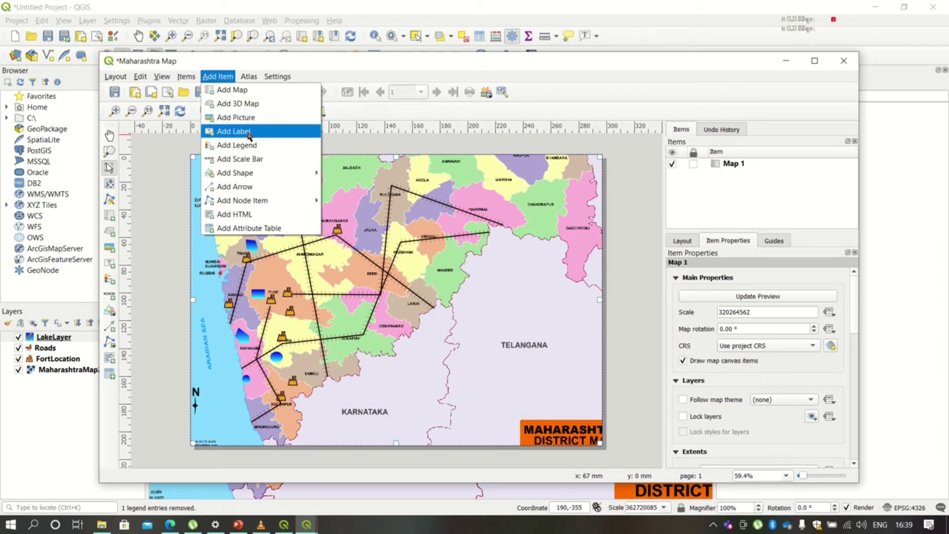
left_click(233, 131)
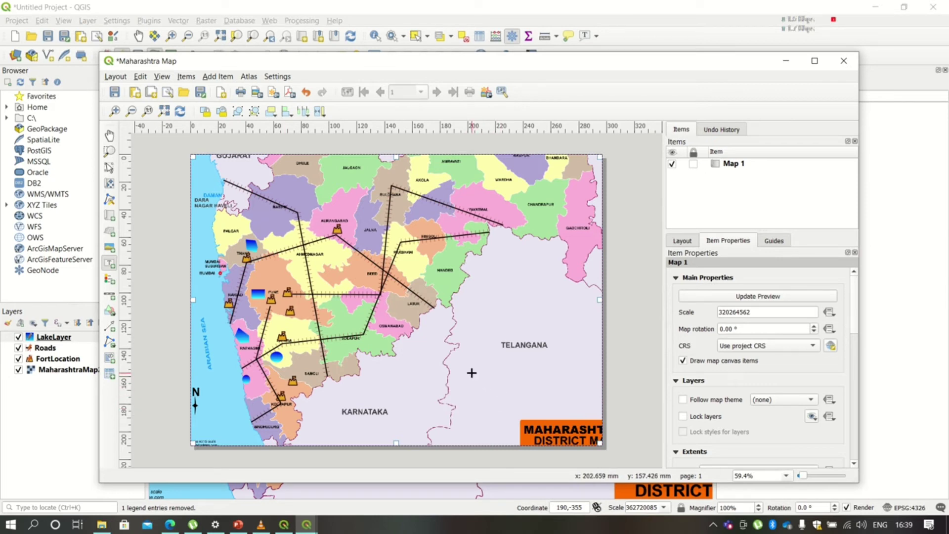
left_click_drag(471, 373, 575, 405)
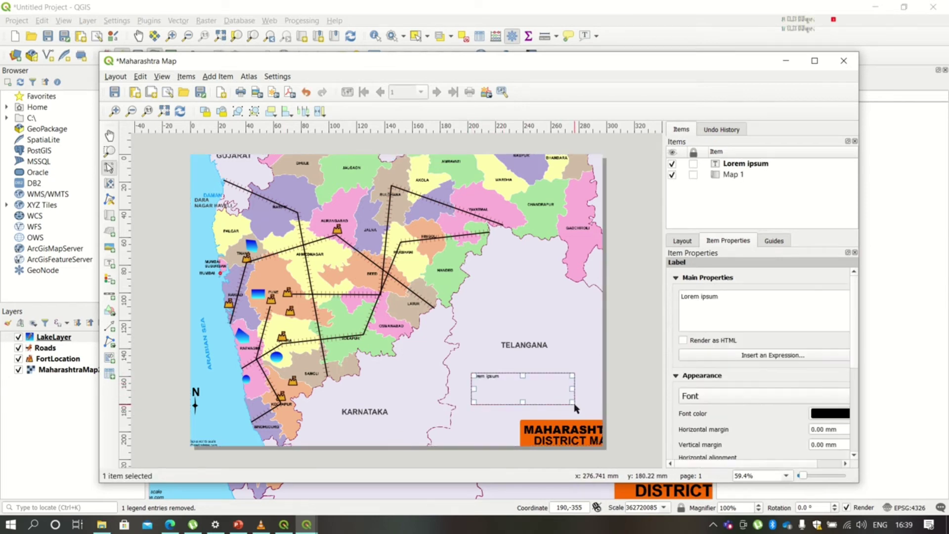
left_click_drag(731, 297, 670, 299)
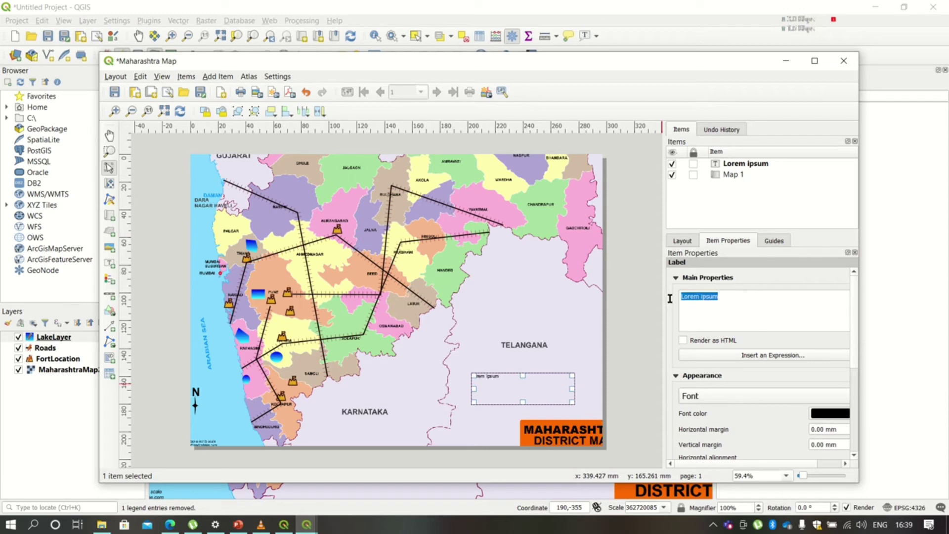
type("Maharashtra To")
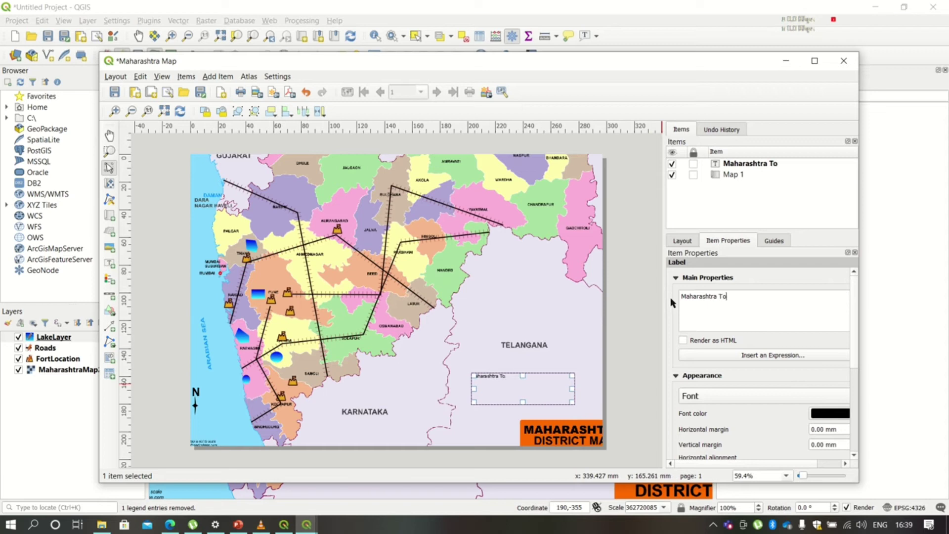
type("urism")
Step: Set the Maharashtra Tourism label's font to MS Serif, Bold, size 14
left_click(766, 401)
left_click(402, 222)
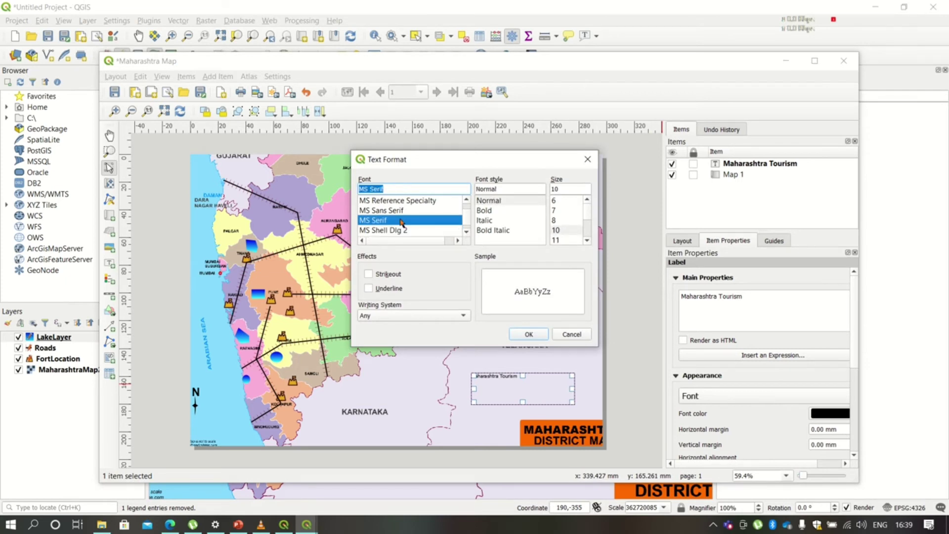
left_click(493, 211)
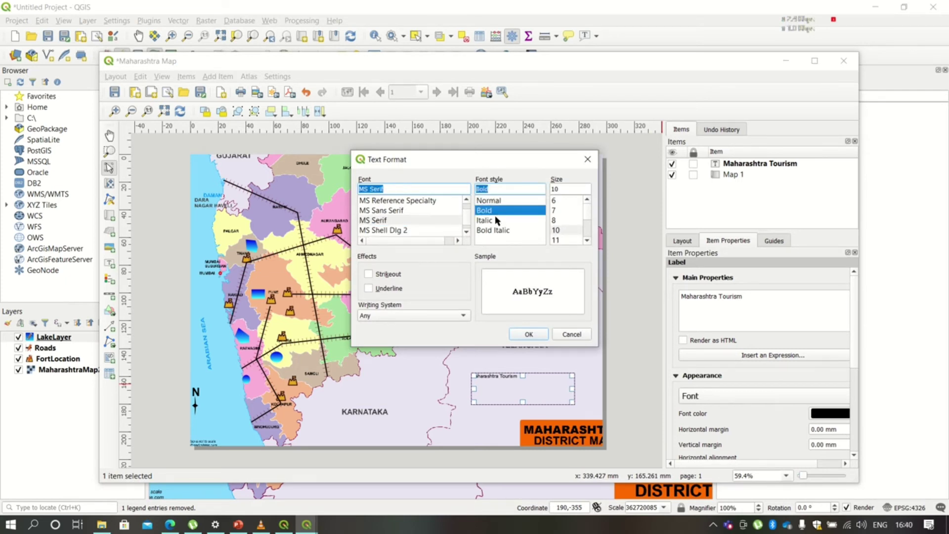
left_click(587, 240)
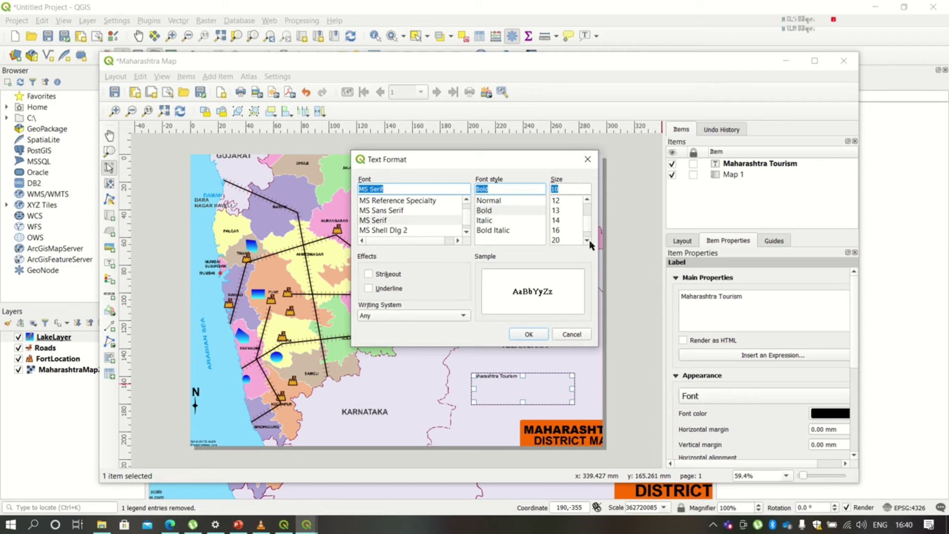
left_click(568, 240)
left_click(563, 220)
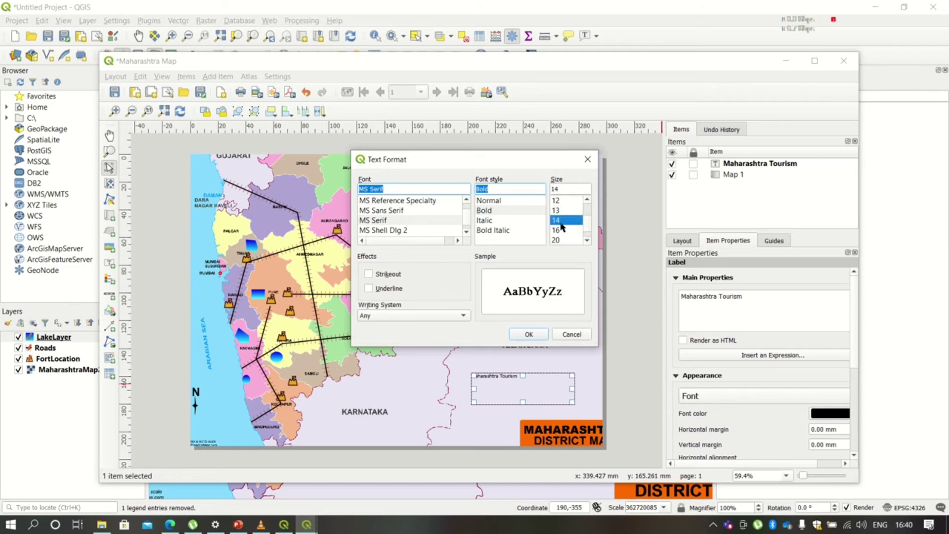
left_click(529, 335)
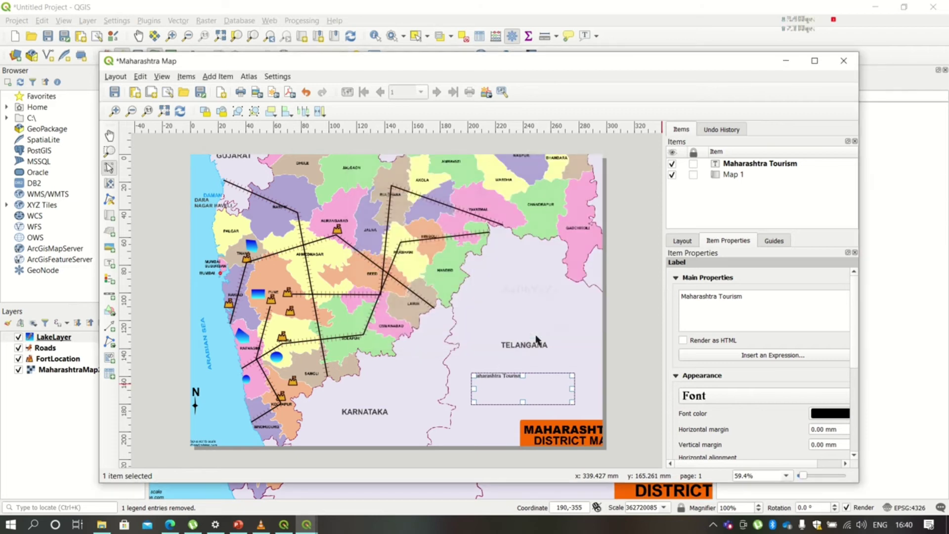
Step: Change the Maharashtra Tourism label's font color to a dark brown picked on the color wheel, and center its text in the frame
left_click(818, 415)
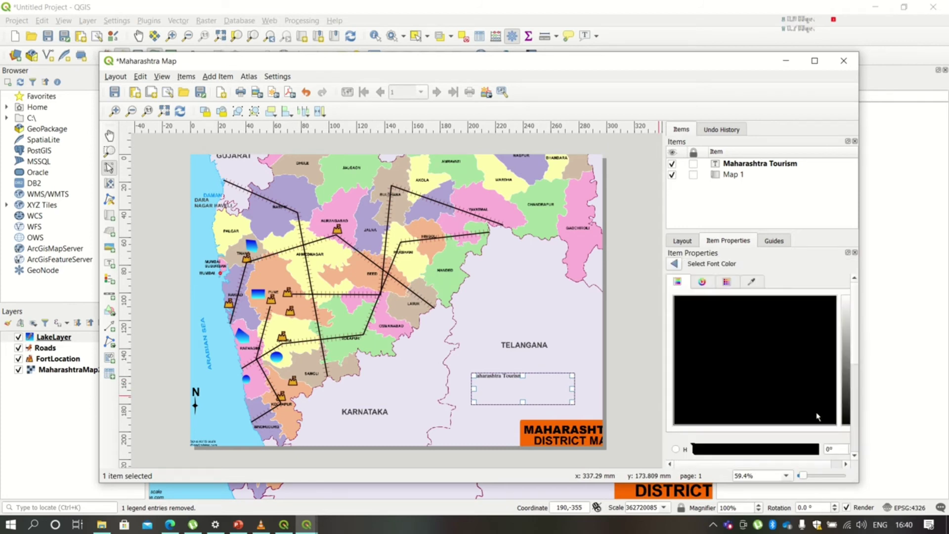
left_click(706, 285)
left_click(819, 336)
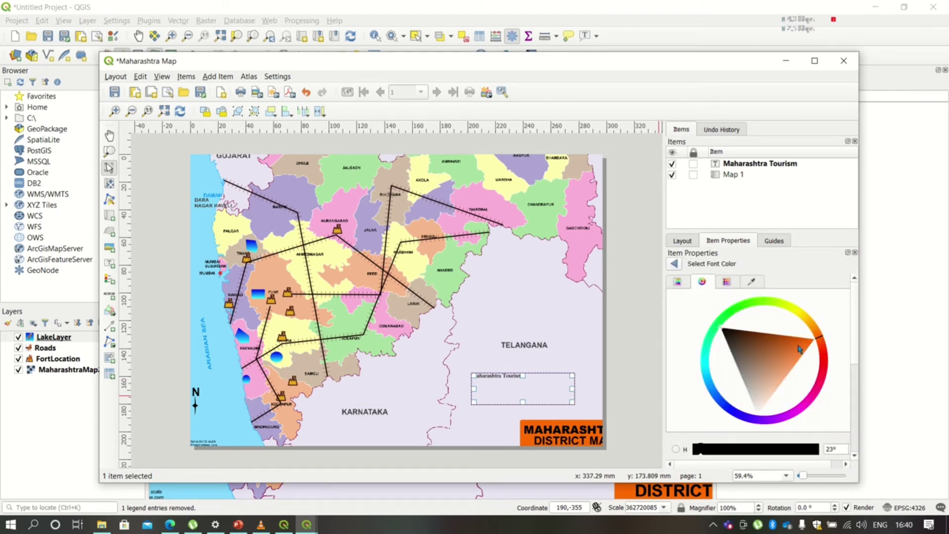
left_click(815, 327)
left_click(797, 334)
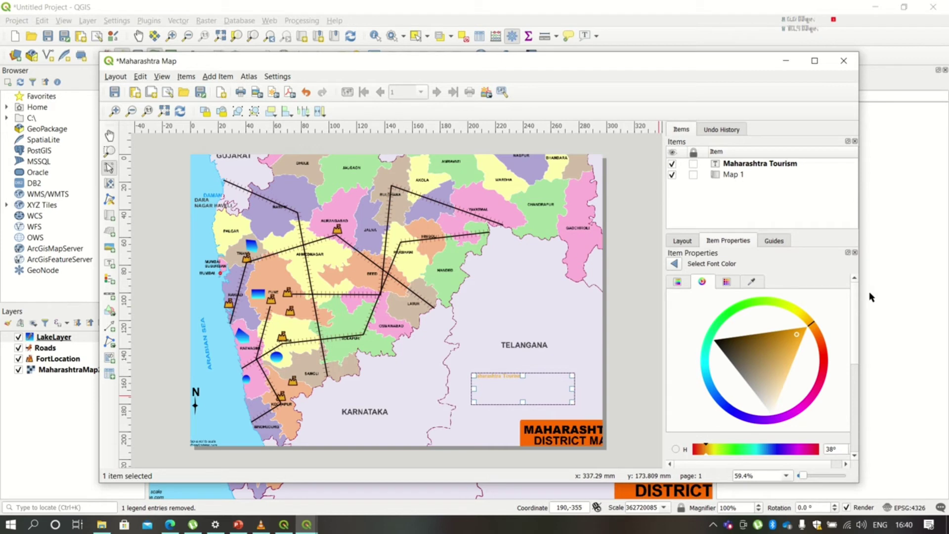
scroll(856, 328, "down", 5)
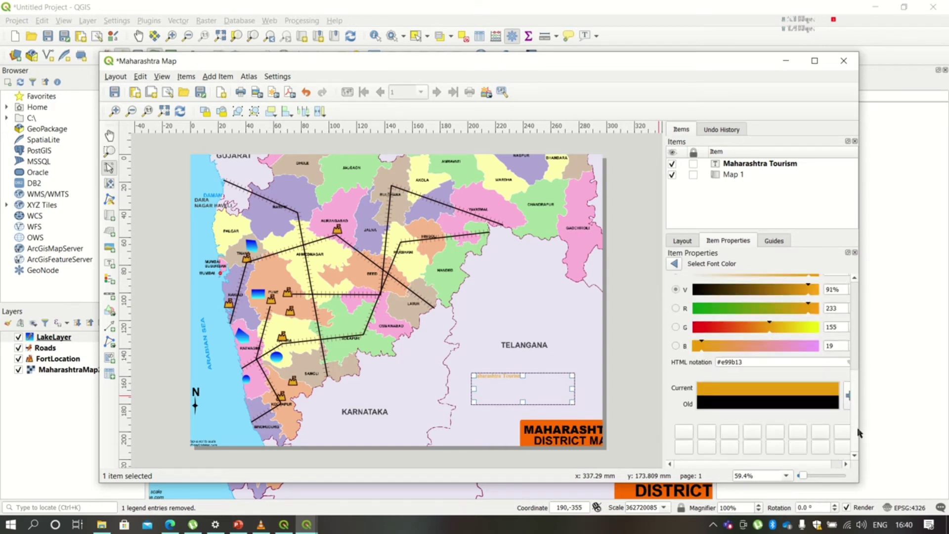
scroll(858, 433, "up", 5)
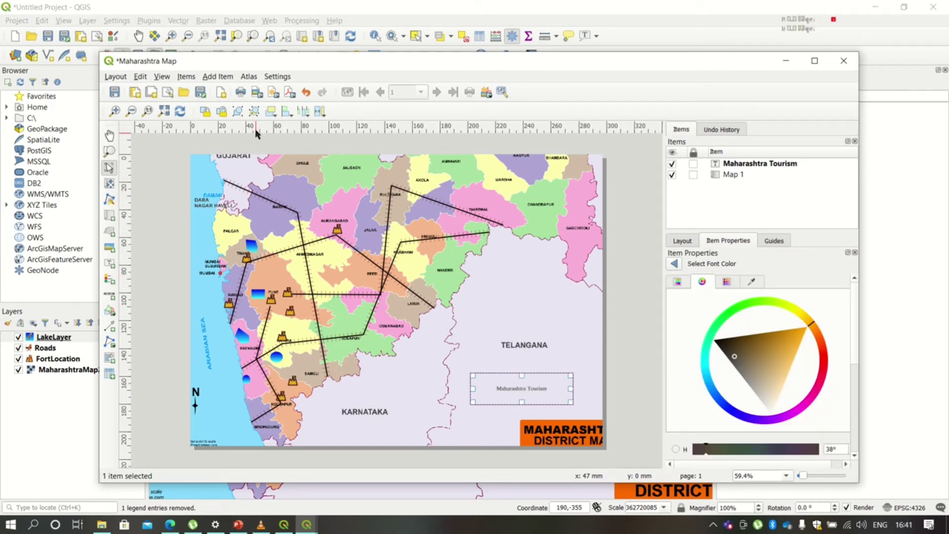
Step: Add a picture item beside the orange district map title and load graphicalNavBar from the Pictures folder as its image source
left_click(212, 77)
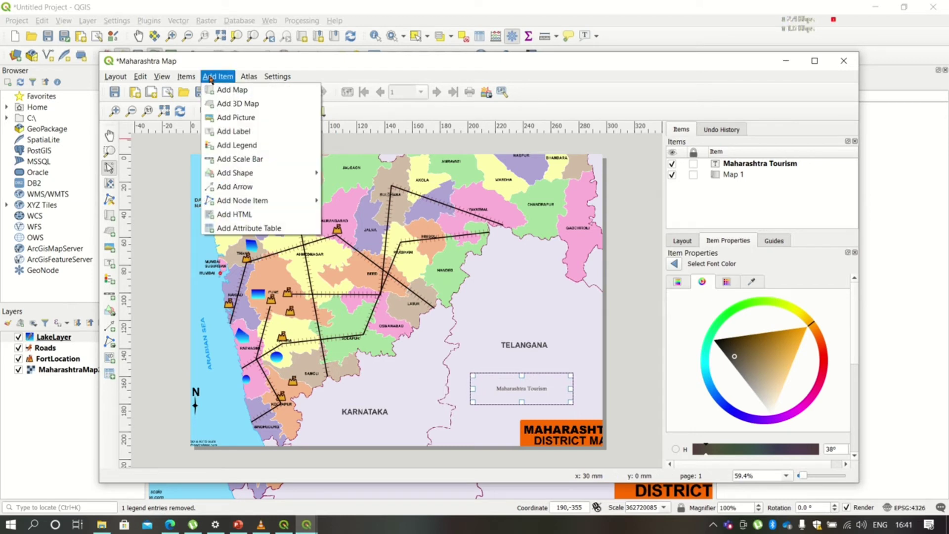
left_click(233, 117)
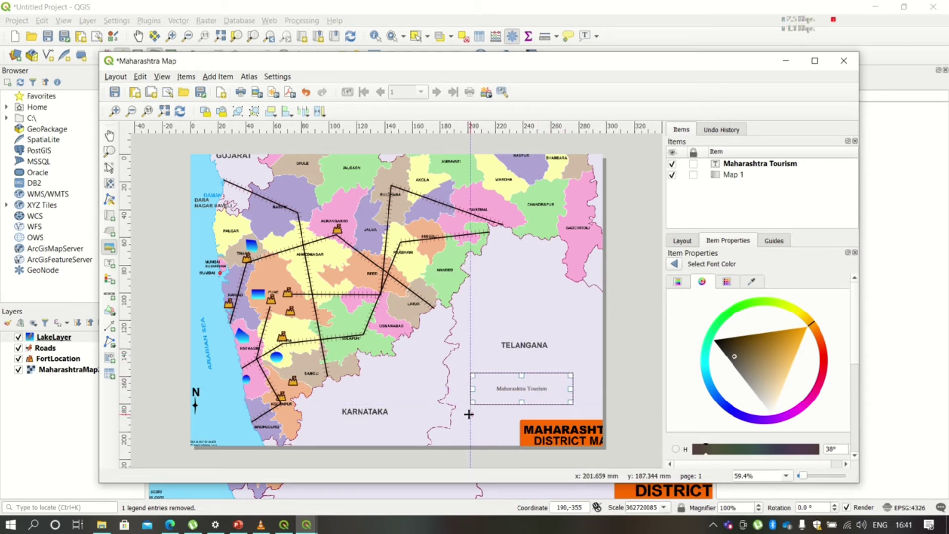
left_click_drag(470, 415, 497, 430)
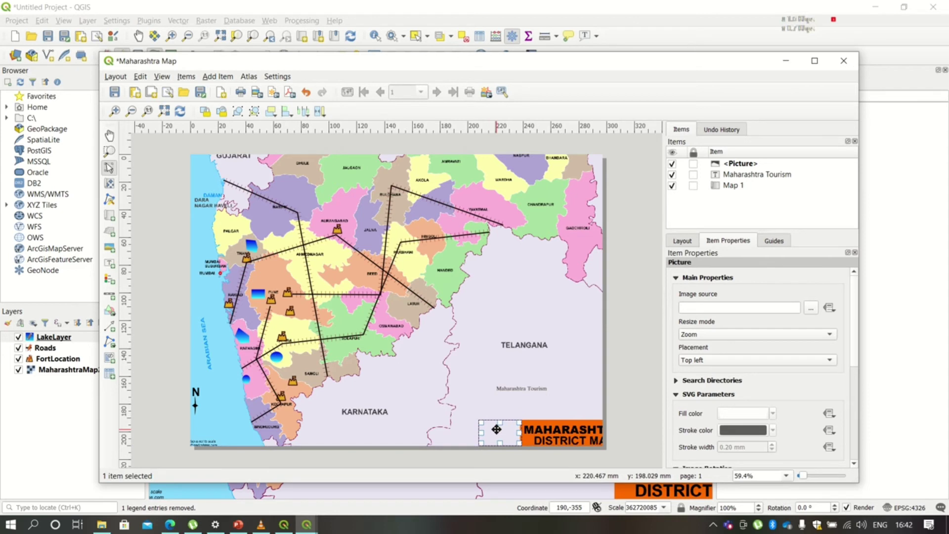
left_click(812, 308)
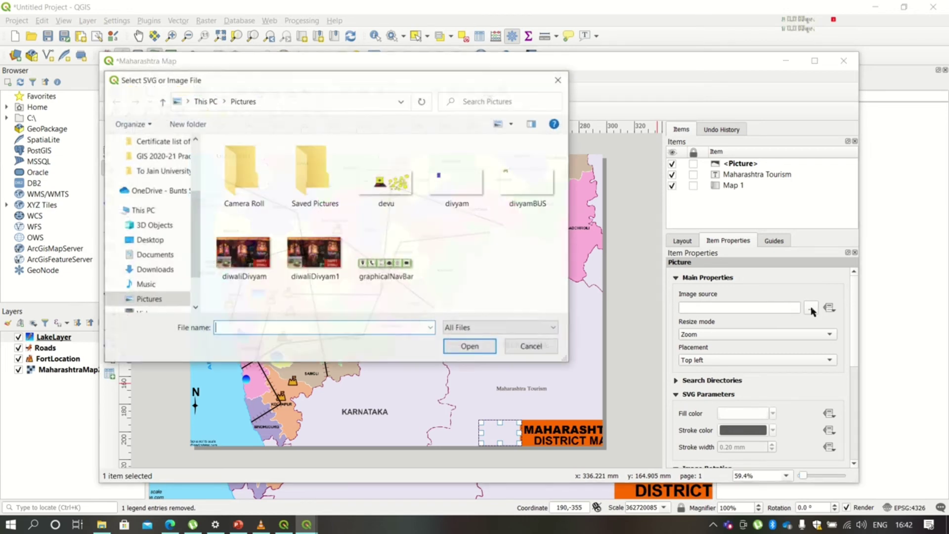
left_click(401, 265)
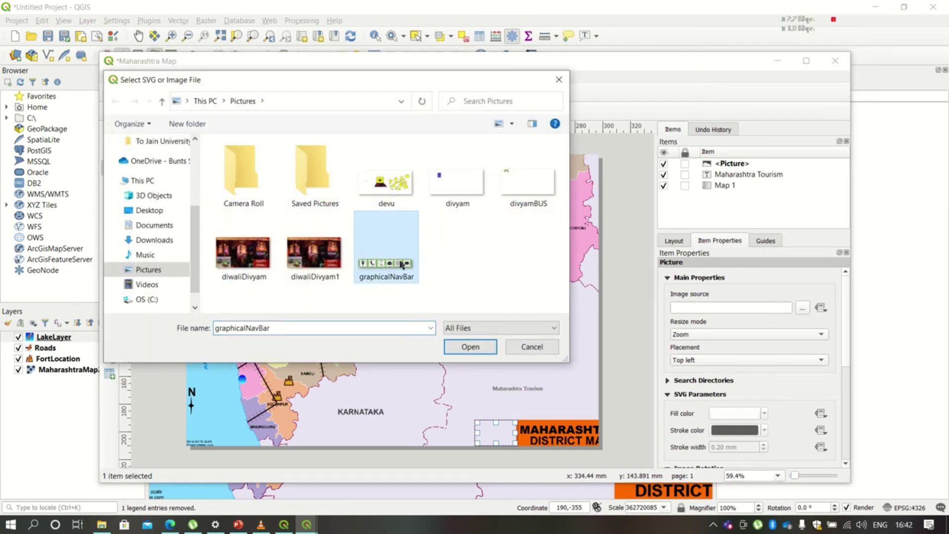
left_click(458, 352)
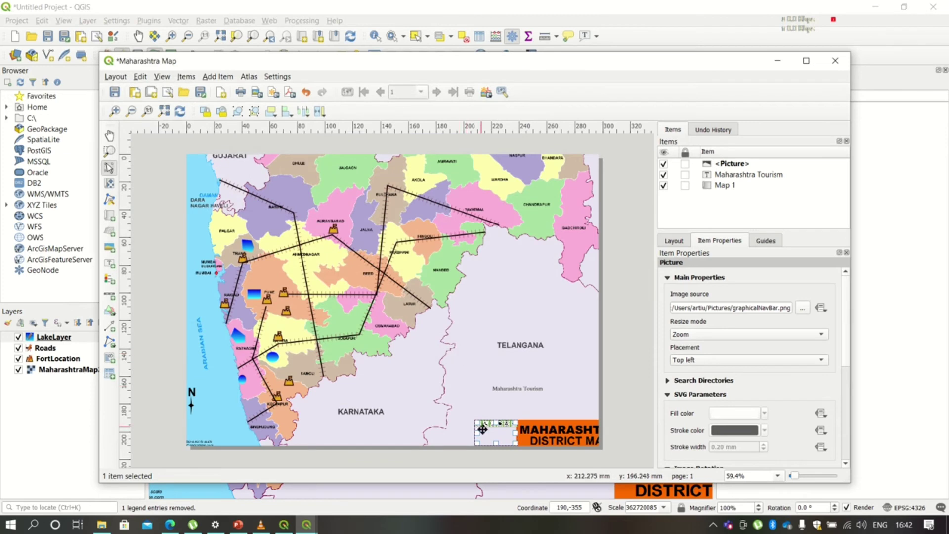
Step: Widen the icon strip picture away from the orange title and nudge it down to the page's lower edge
mouse_move(476, 433)
left_mouse_down()
mouse_move(426, 433)
mouse_move(471, 439)
mouse_move(471, 431)
left_mouse_up()
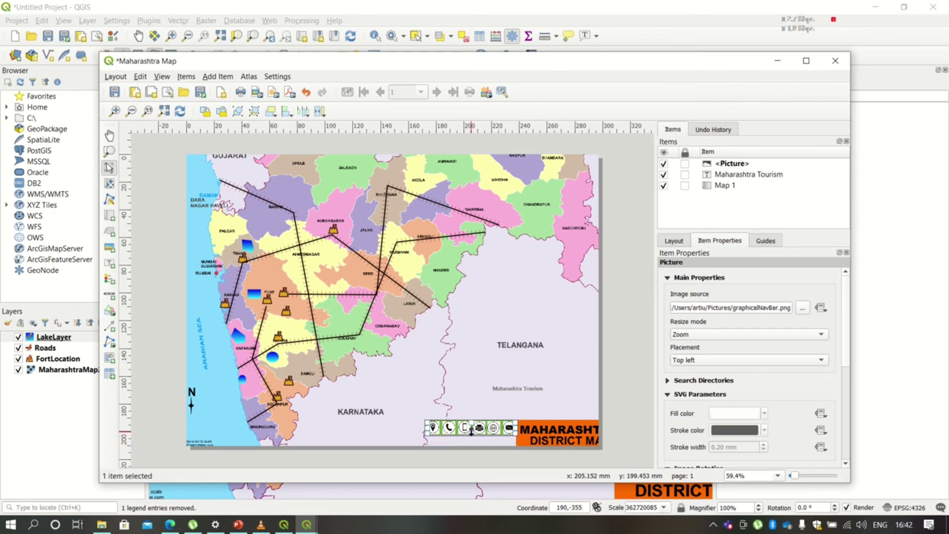
key("Down")
key("Down")
key("Down")
key("Down")
key("Down")
key("Down")
key("Down")
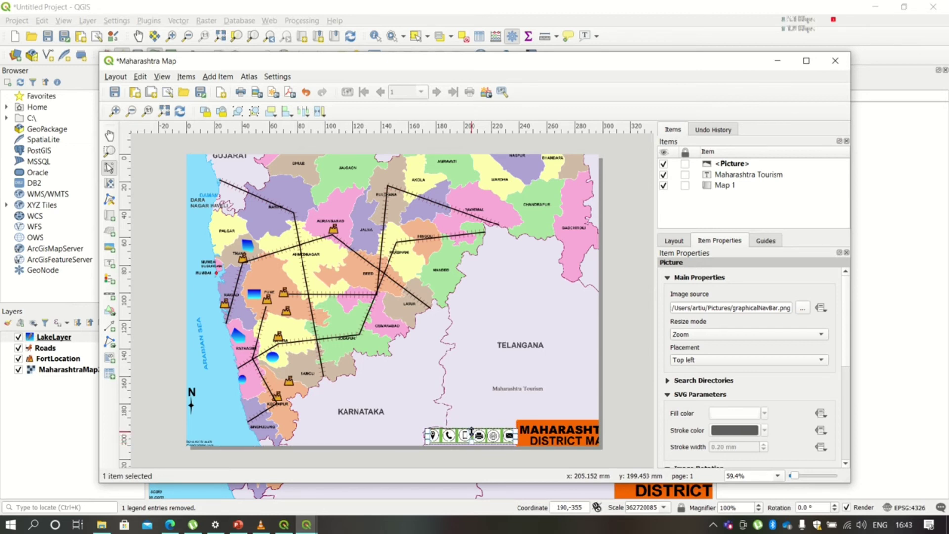
left_click(487, 409)
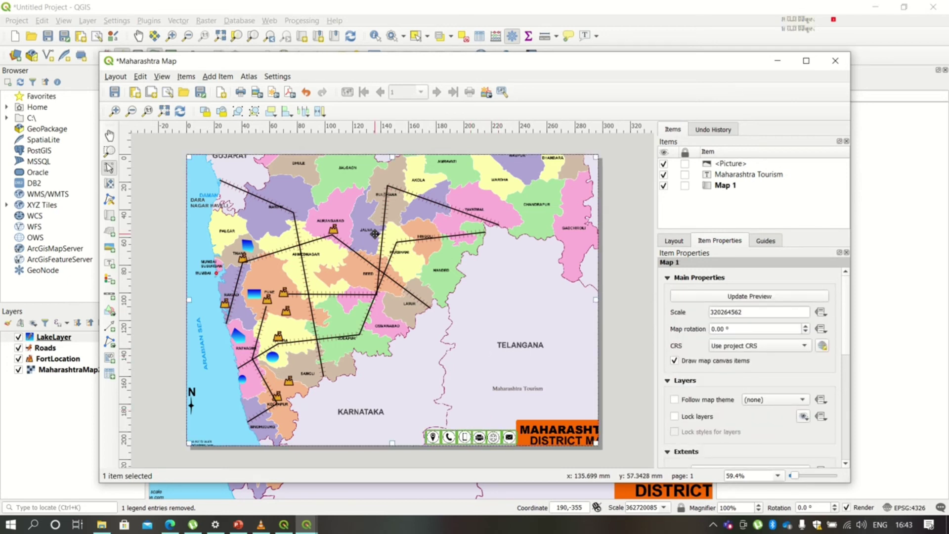
Step: Draw a bent arrow from the icon strip picture up and across above the KARNATAKA name to the fort marker near Sangli
left_click(218, 76)
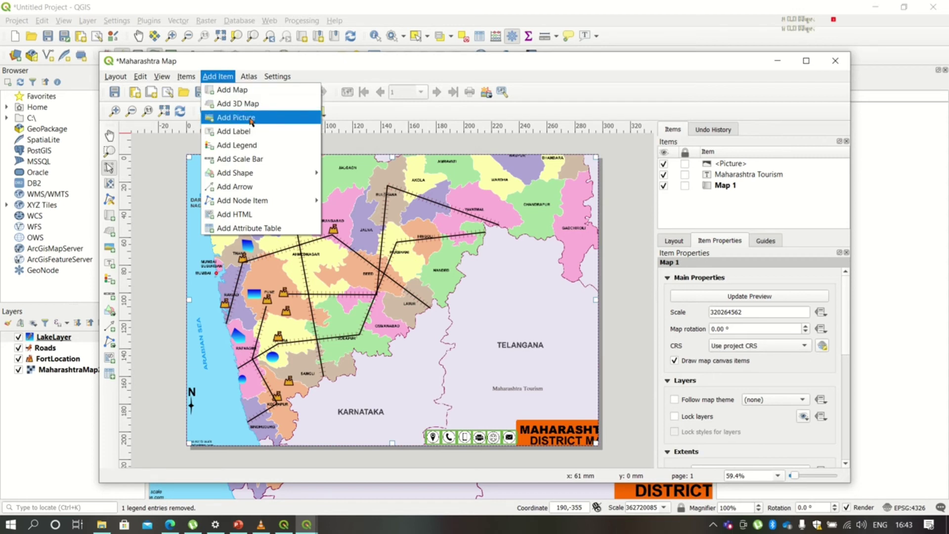
left_click(253, 187)
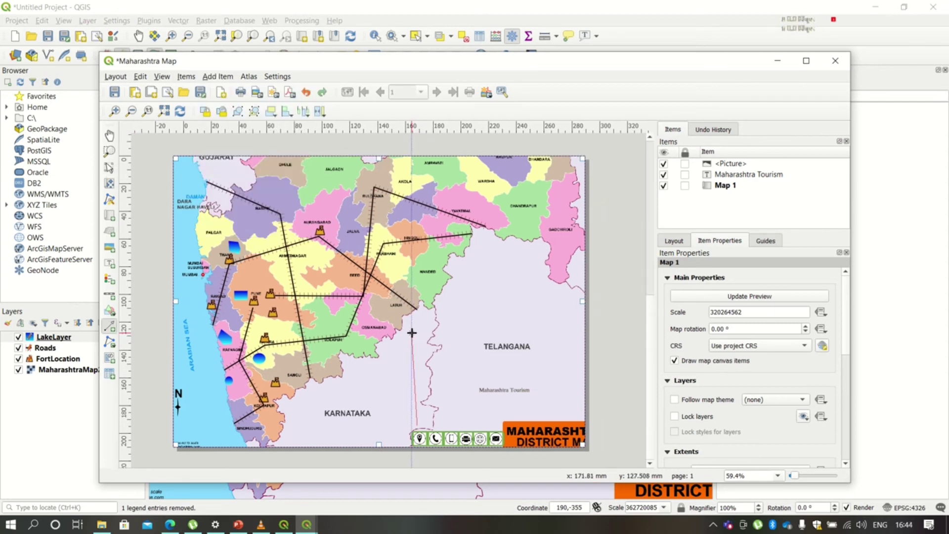
left_click(417, 428)
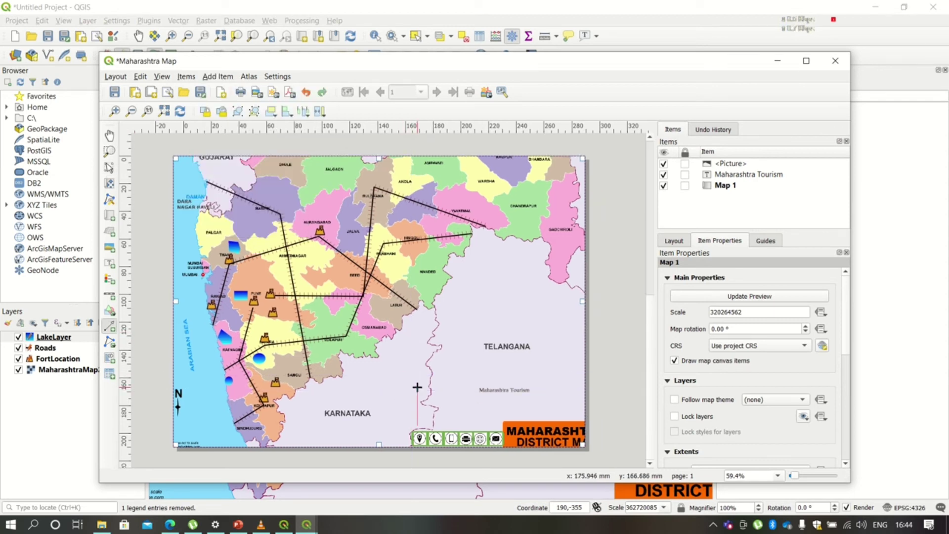
left_click(417, 386)
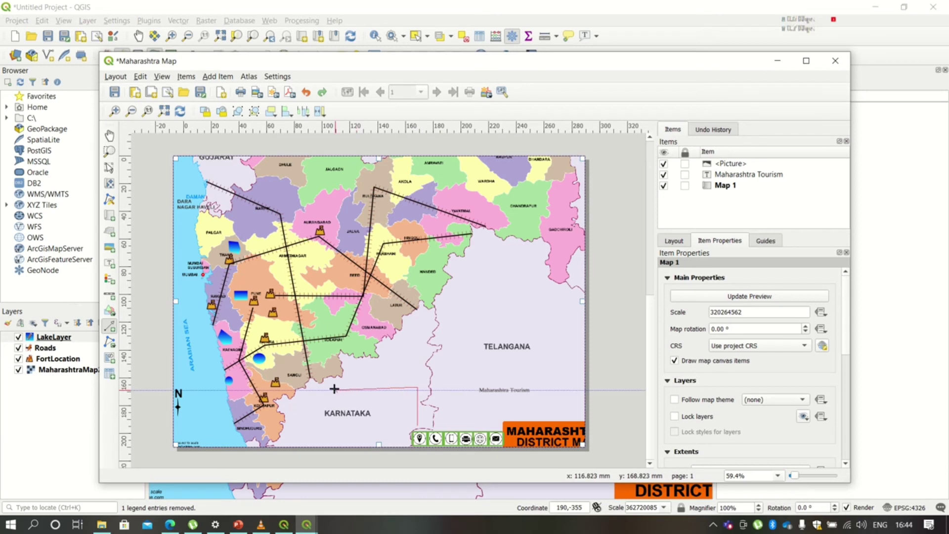
right_click(286, 385)
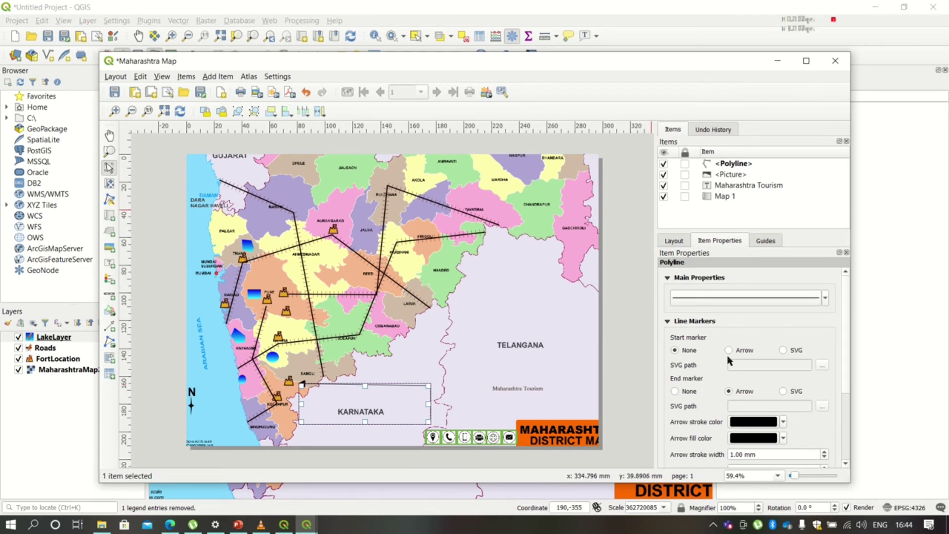
left_click(496, 366)
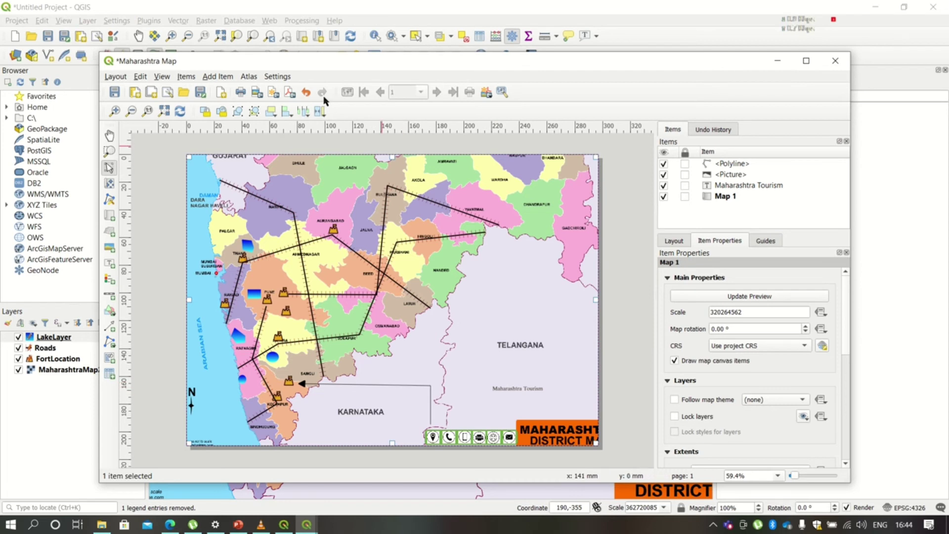
Step: Add a legend for the map layers, extend its frame downward, and place it over the TELANGANA name above the Maharashtra Tourism label
left_click(224, 77)
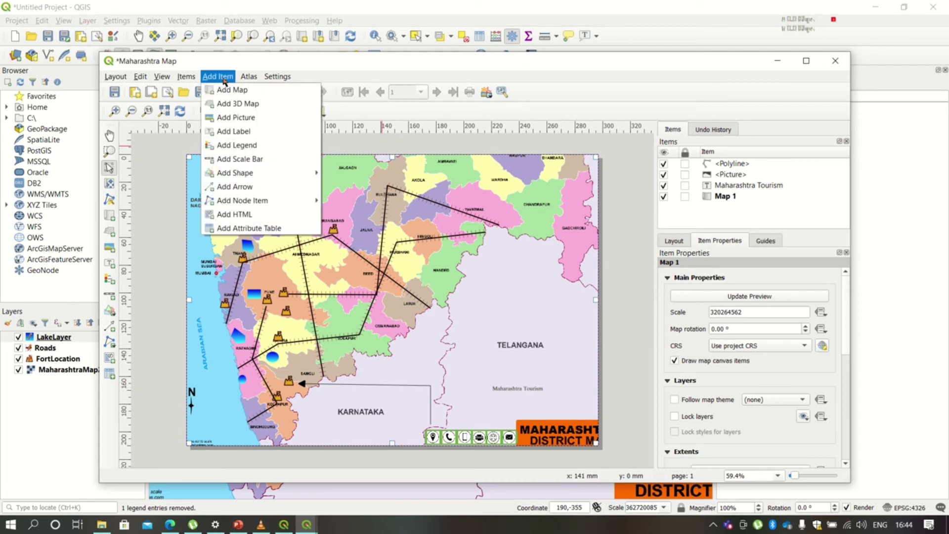
left_click(246, 144)
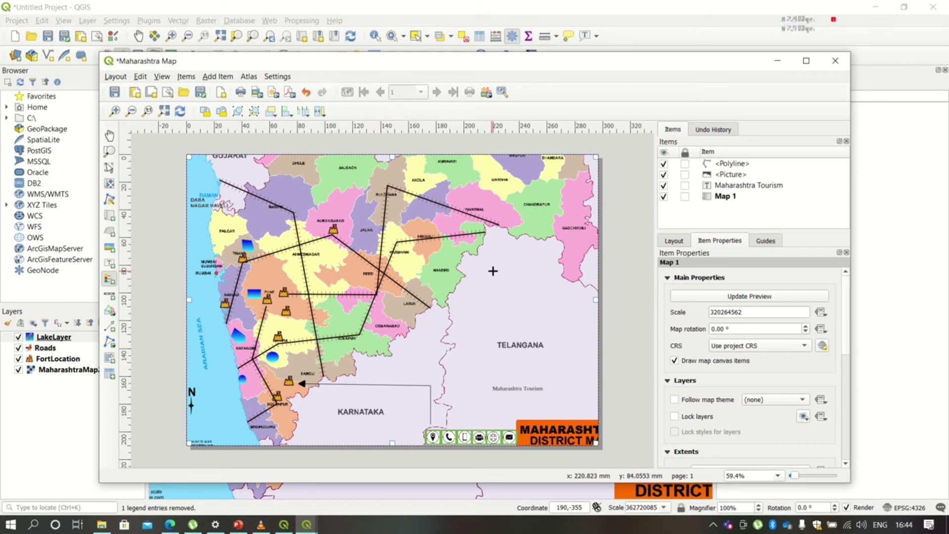
left_click_drag(493, 271, 543, 320)
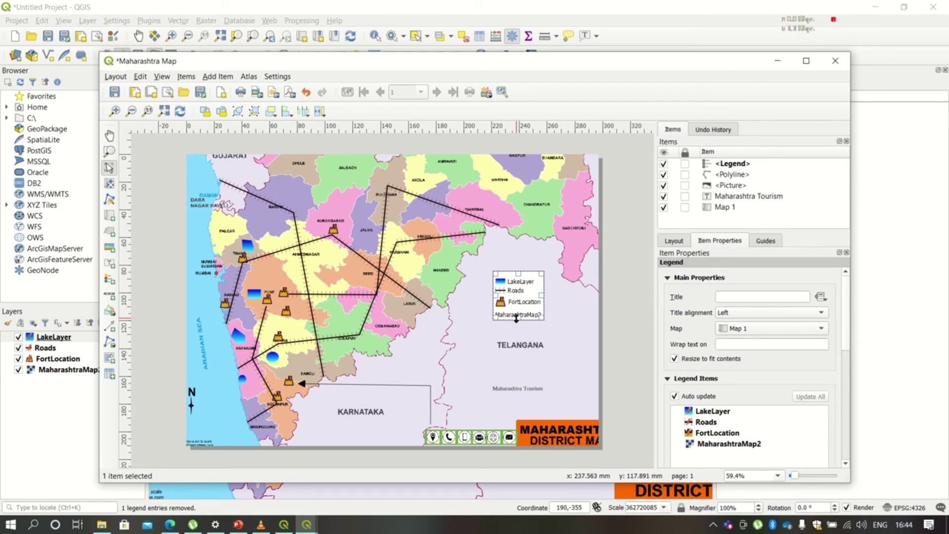
left_click_drag(517, 319, 517, 335)
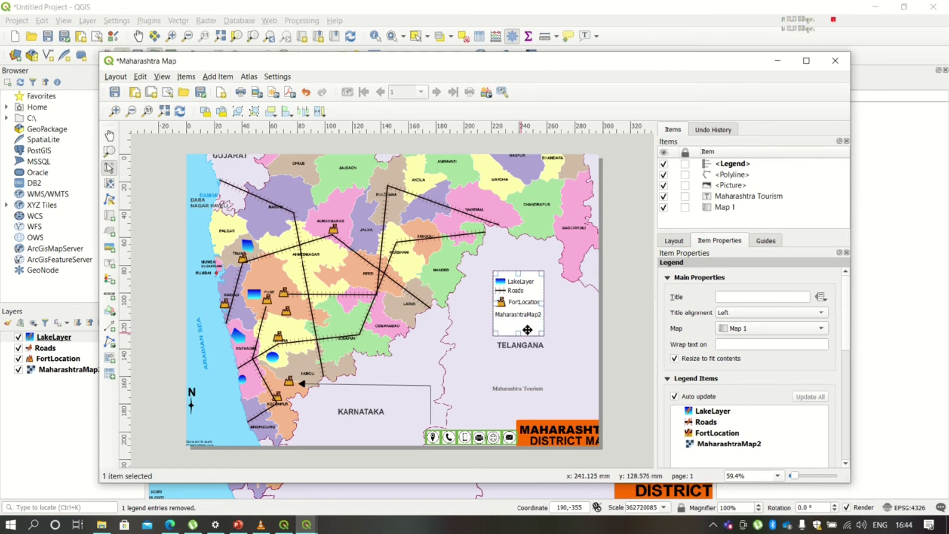
left_click_drag(519, 300, 519, 330)
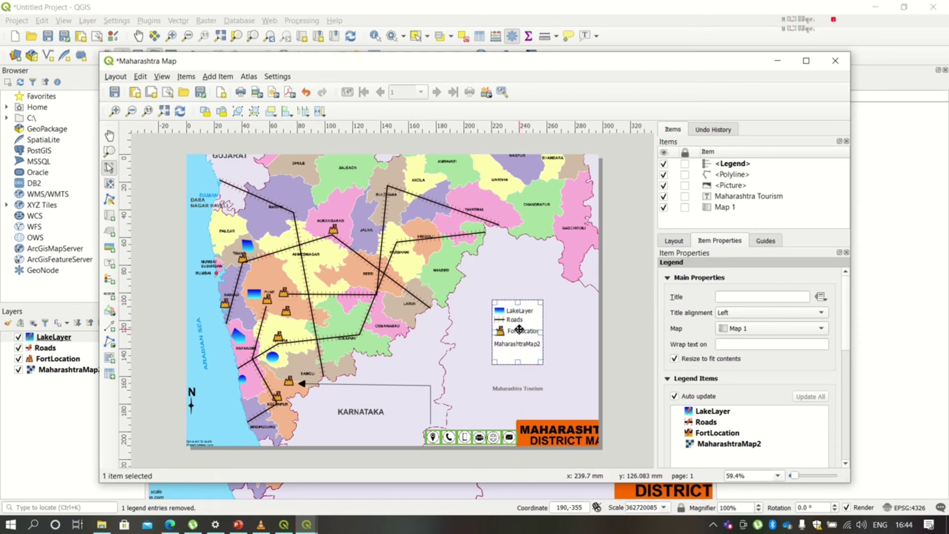
left_click(573, 336)
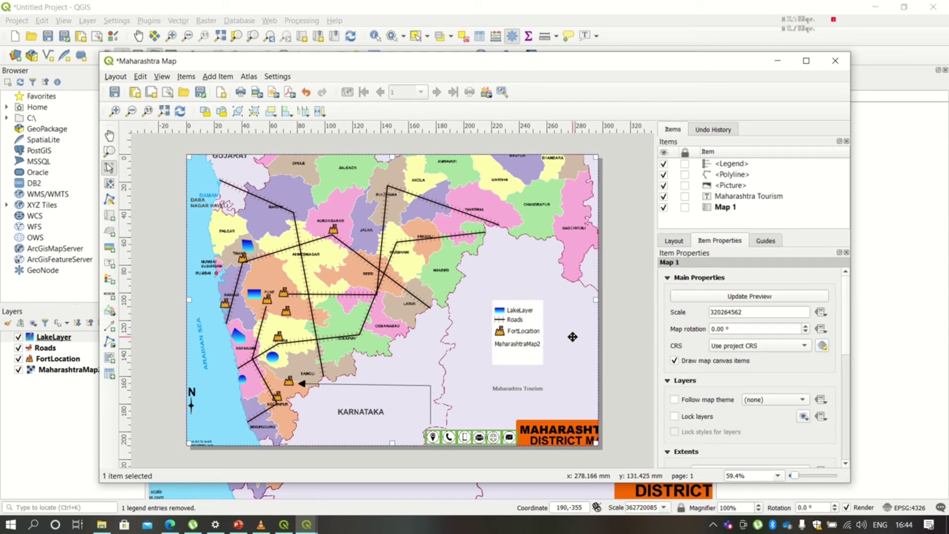
Step: Add a scale bar below the KARNATAKA name beside the icon strip picture, with Kilometers as its units
left_click(218, 77)
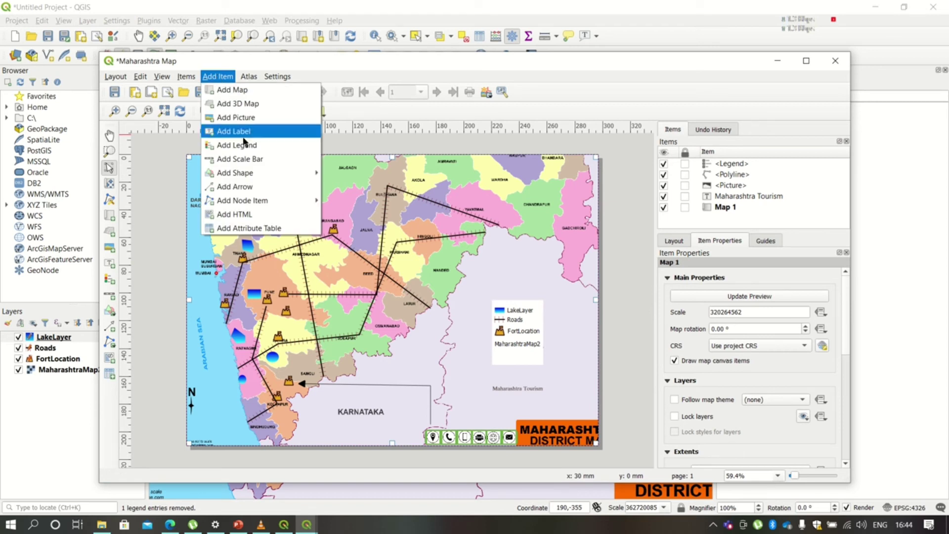
left_click(254, 159)
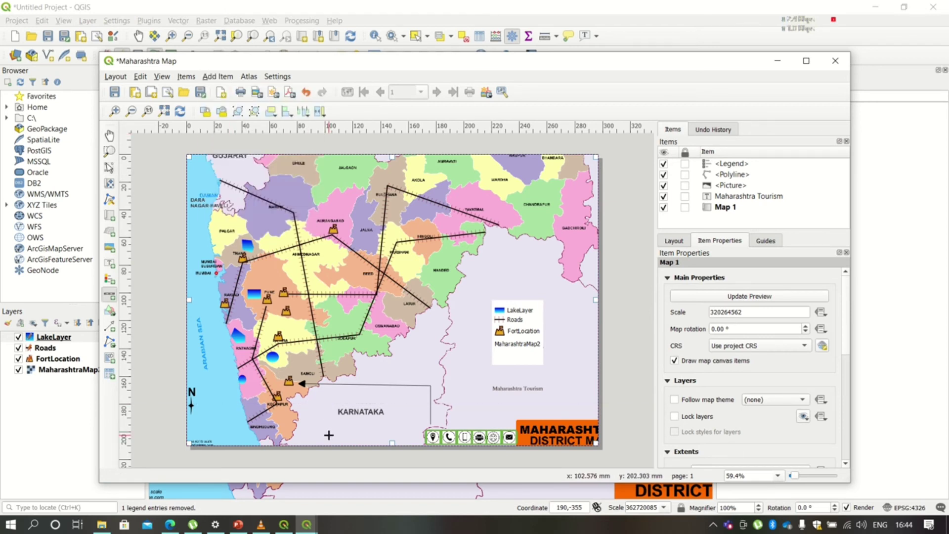
left_click_drag(329, 431, 409, 434)
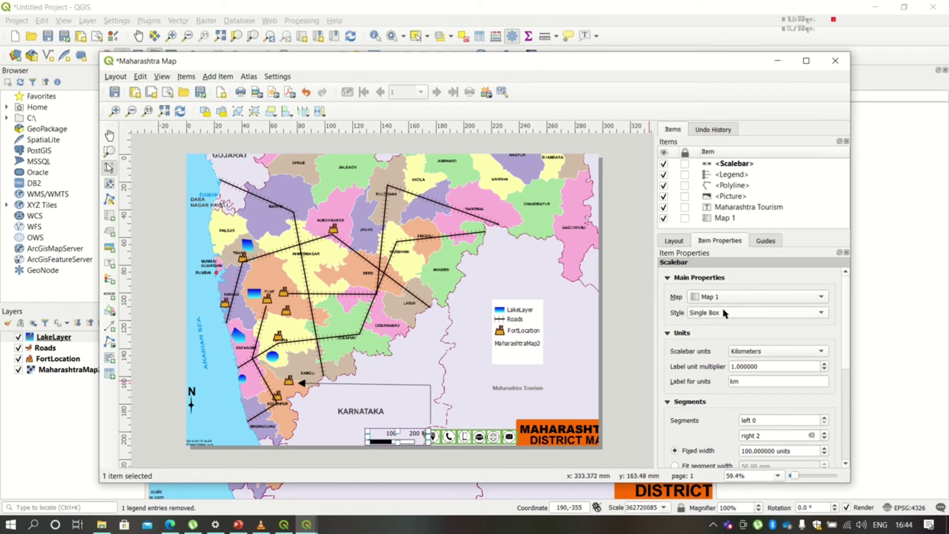
left_click(761, 353)
left_click(761, 352)
left_click(494, 411)
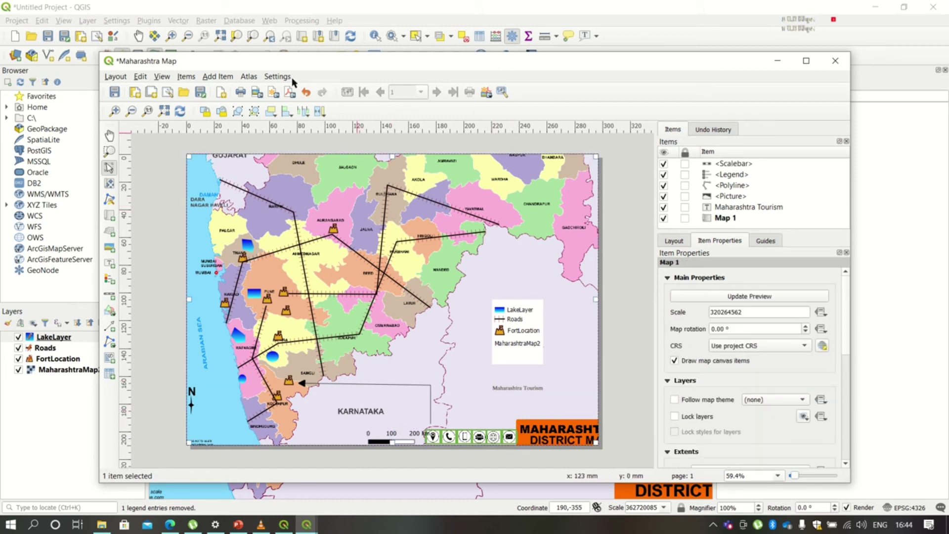
left_click(223, 78)
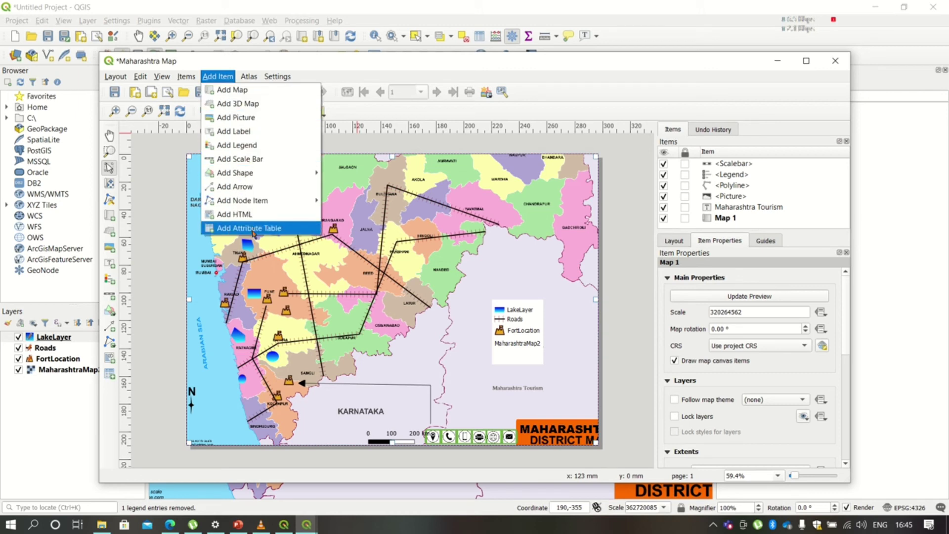
left_click(570, 353)
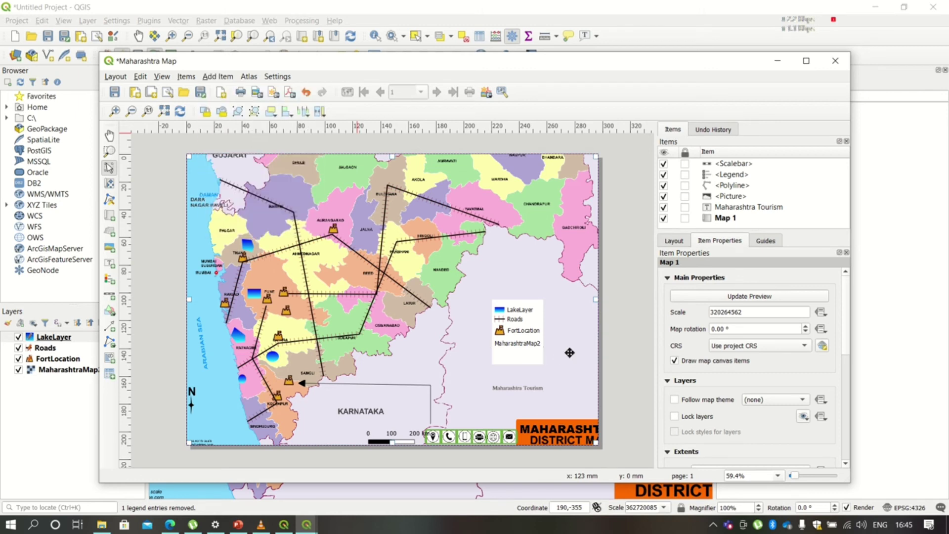
Step: Start exporting the layout as a PNG image named Maharashtra Tourism Map in the GIS 2020-21 Practicals folder
left_click(117, 78)
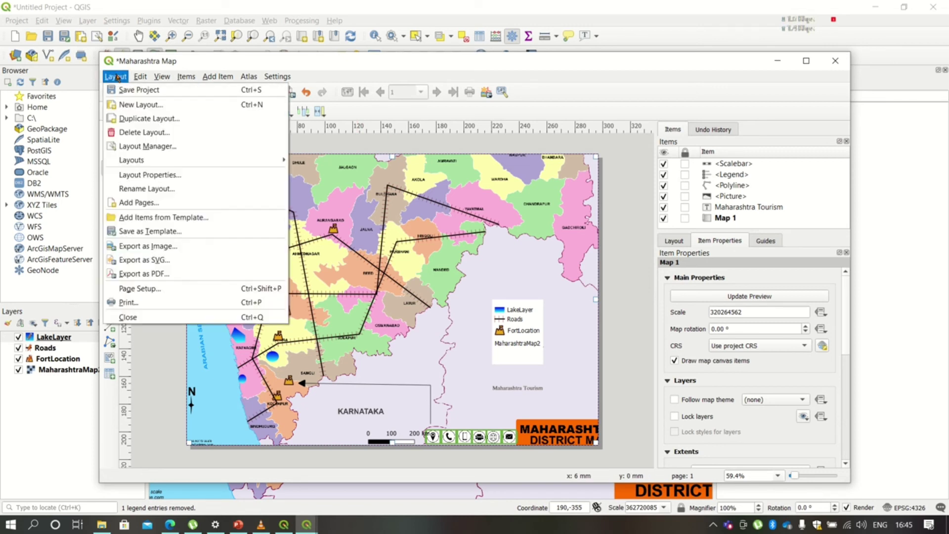
left_click(139, 246)
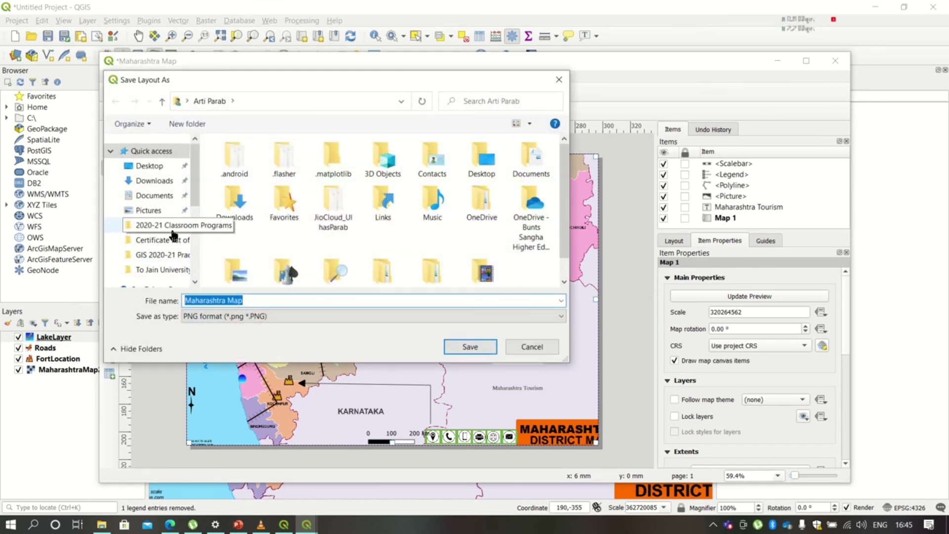
left_click(168, 255)
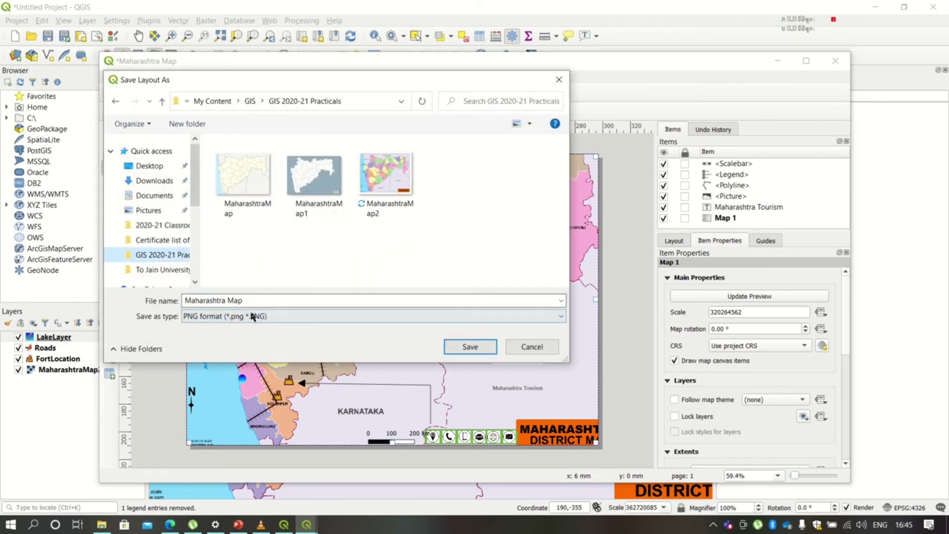
left_click(263, 301)
left_click(264, 301)
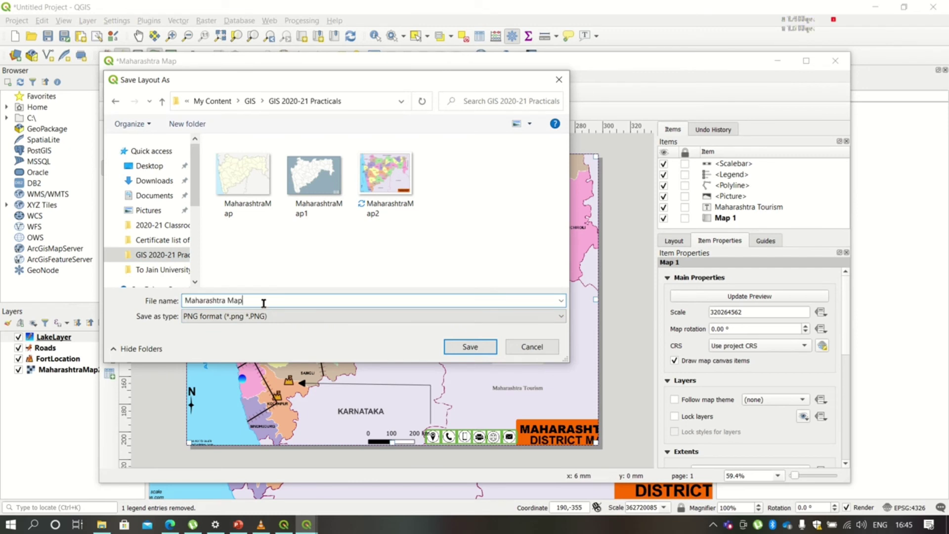
type("Tourism Map")
left_click(456, 346)
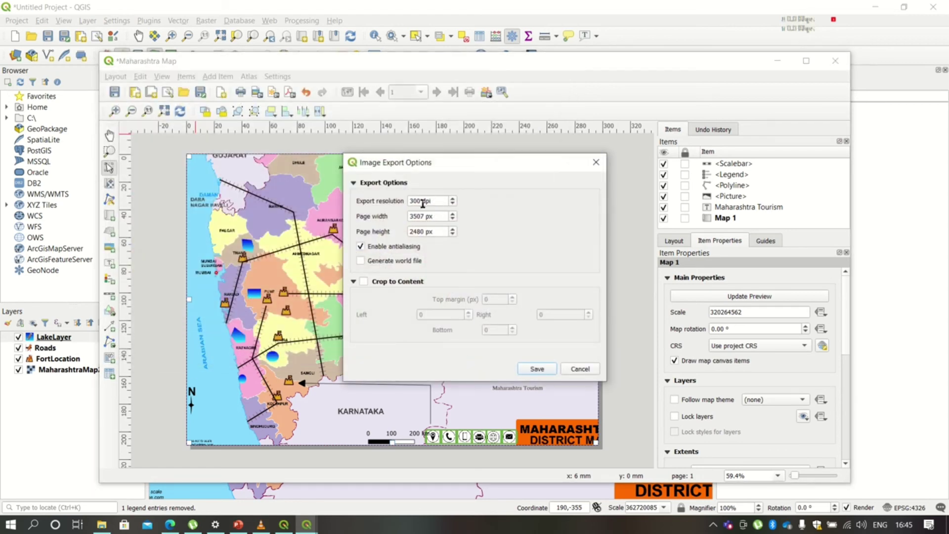
Step: Adjust the export resolution, save the layout image, and switch to File Explorer to check the exported file
left_click(453, 199)
left_click(453, 198)
left_click(453, 199)
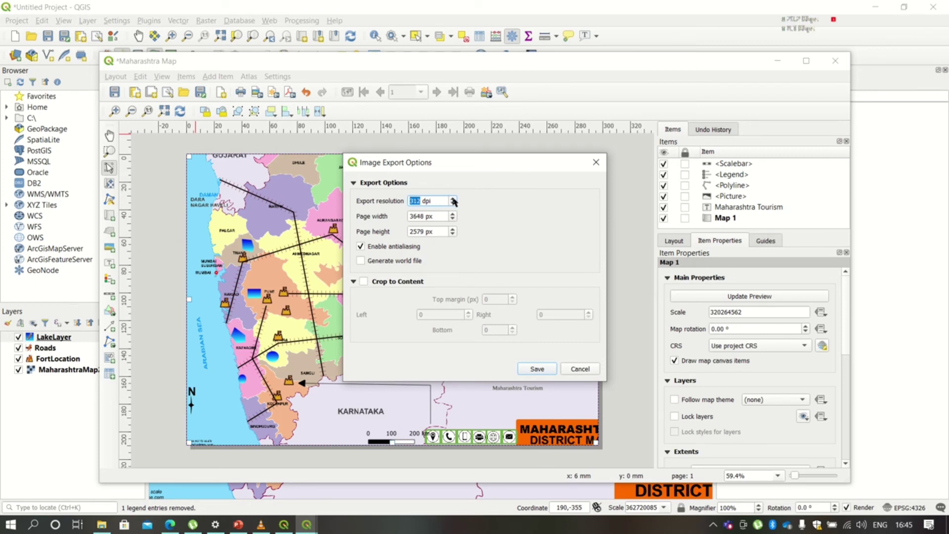
left_click(453, 200)
left_click(452, 204)
left_click(452, 204)
left_click(452, 204)
left_click(452, 204)
left_click(453, 204)
left_click(452, 204)
left_click(453, 203)
left_click(536, 370)
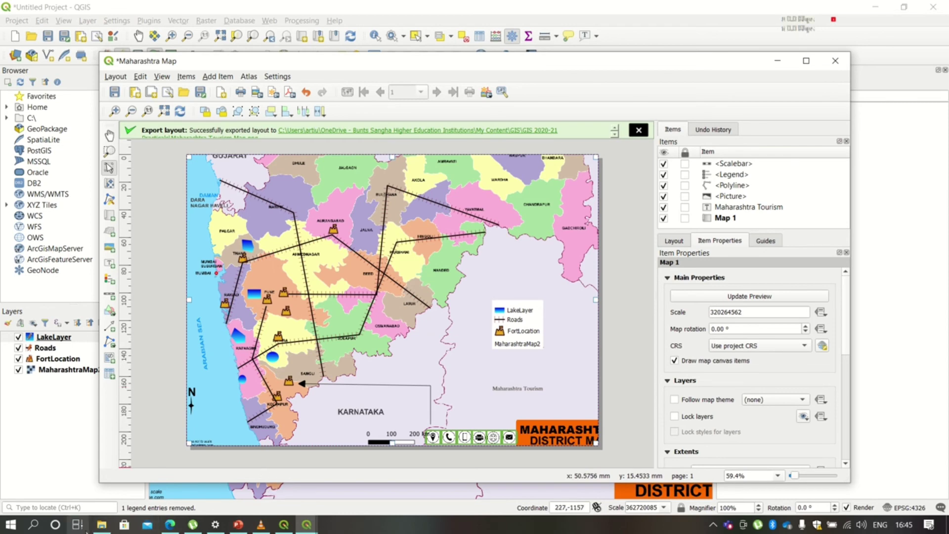
left_click(102, 527)
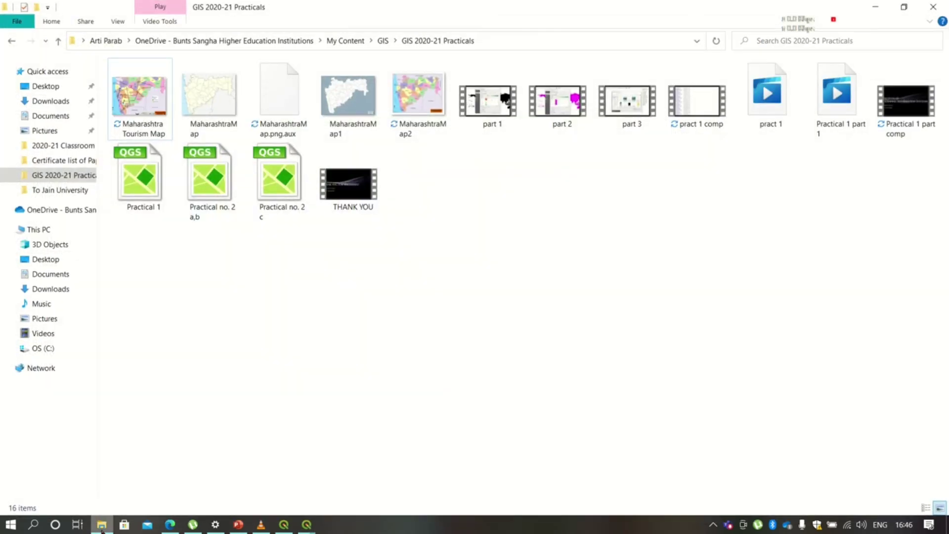
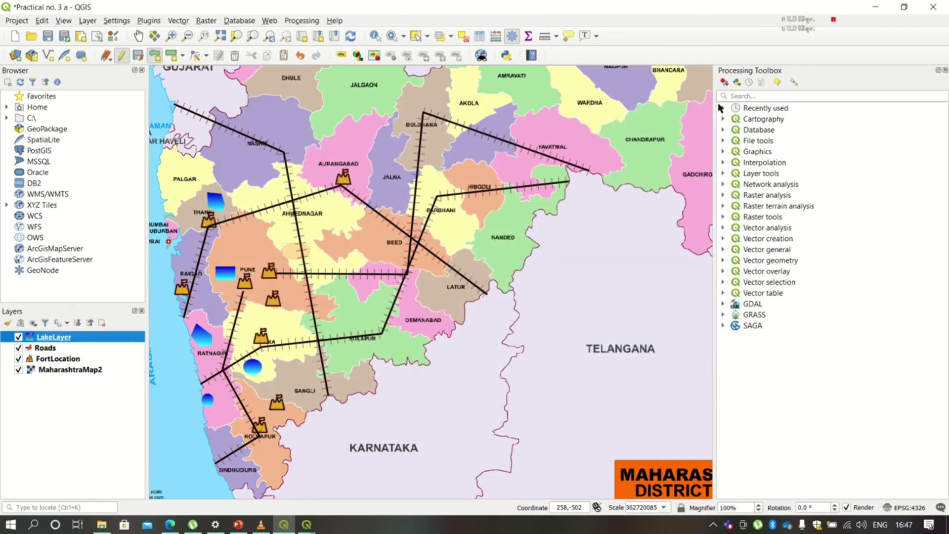
Step: Open the Field Calculator from the Roads attribute table and insert the $length geometry function as the expression
left_click(41, 351)
right_click(41, 352)
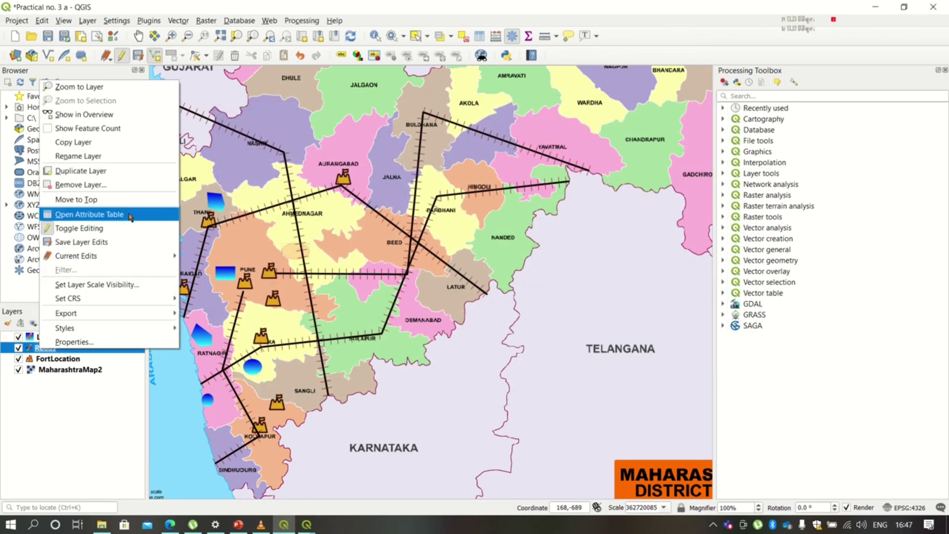
left_click(89, 214)
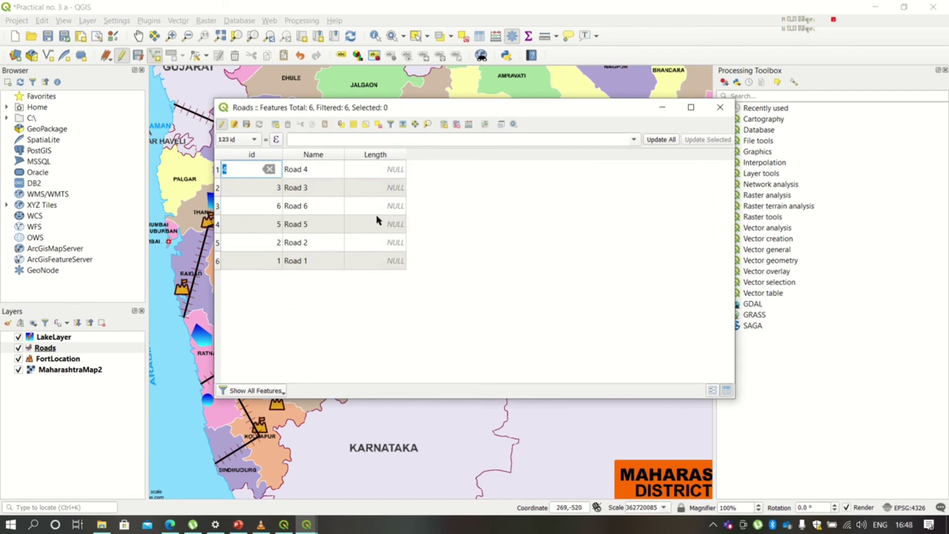
left_click(470, 125)
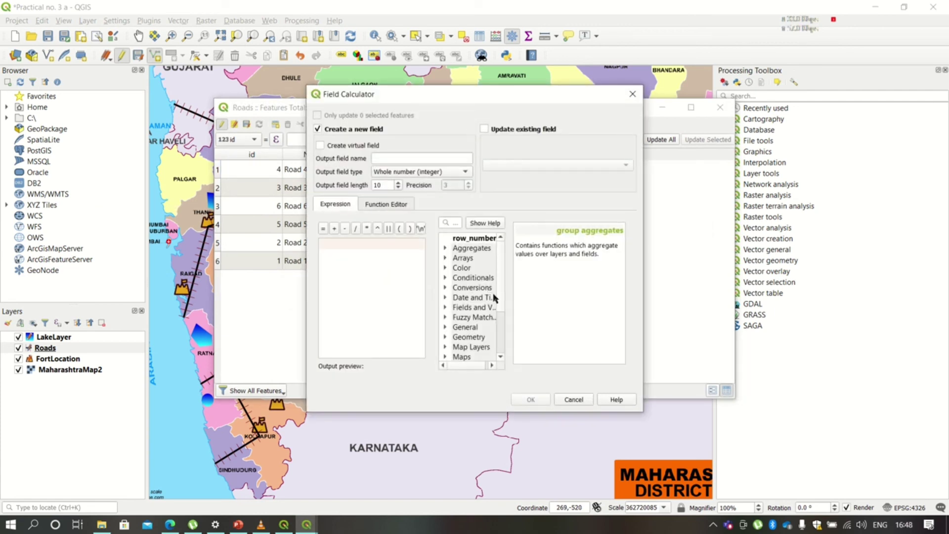
left_click_drag(500, 292, 502, 296)
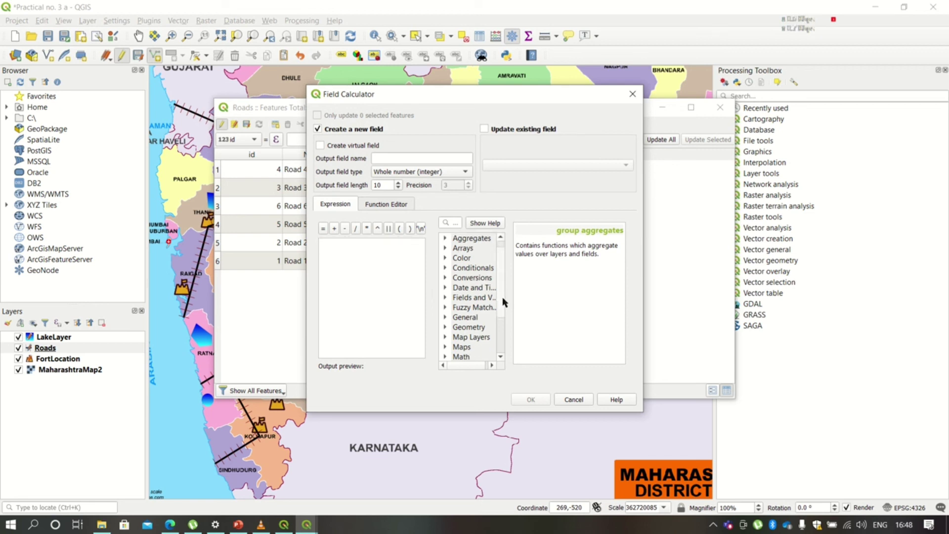
left_click(446, 327)
scroll(502, 314, "down", 3)
scroll(502, 315, "down", 4)
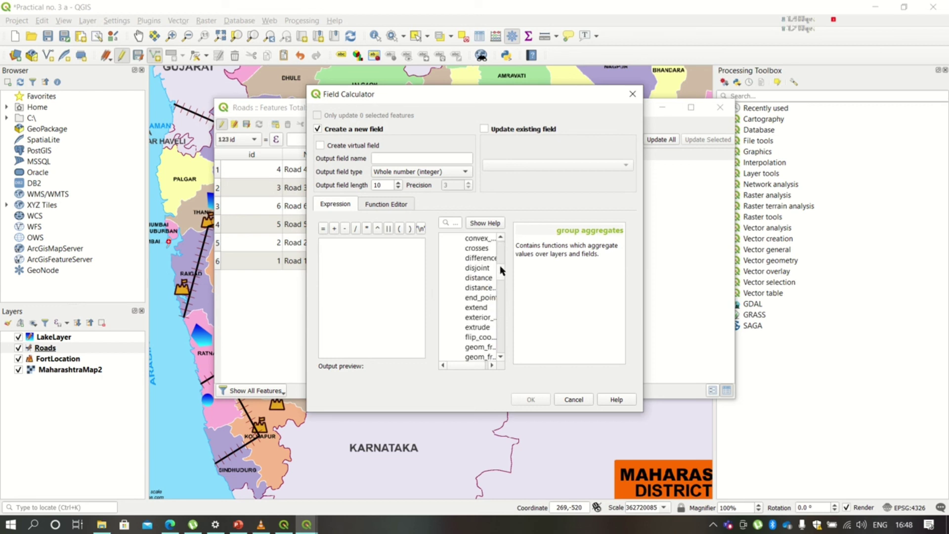
scroll(502, 272, "down", 4)
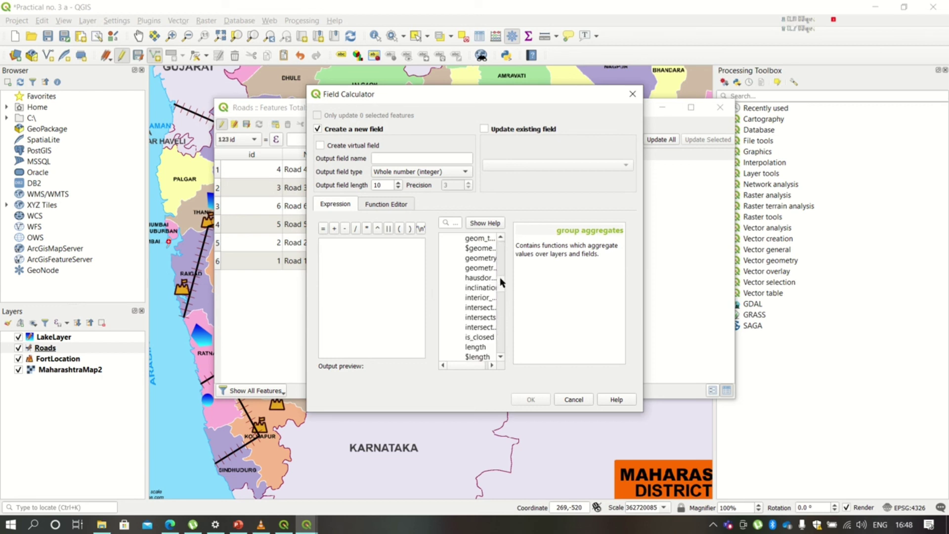
double_click(477, 357)
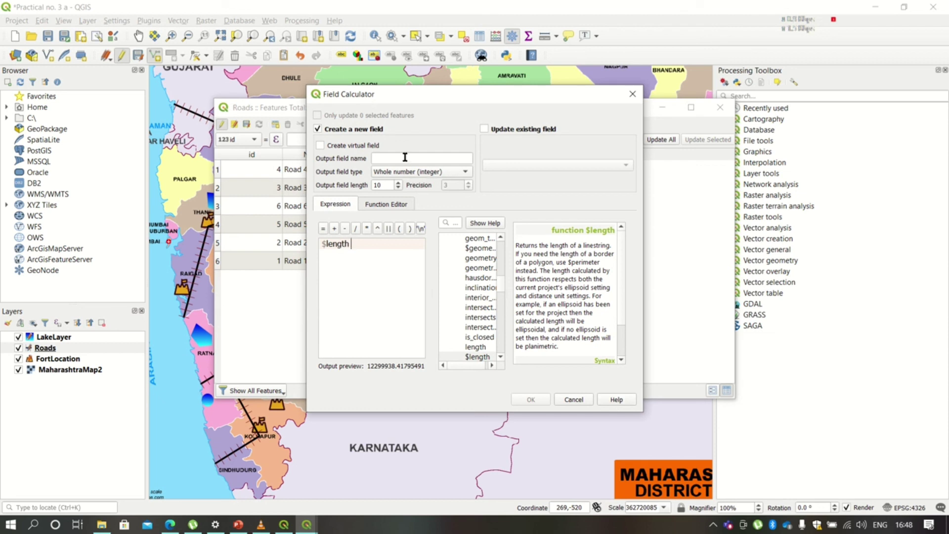
Step: Update the existing Length field of all roads with the $length expression and close the attribute table
left_click(486, 128)
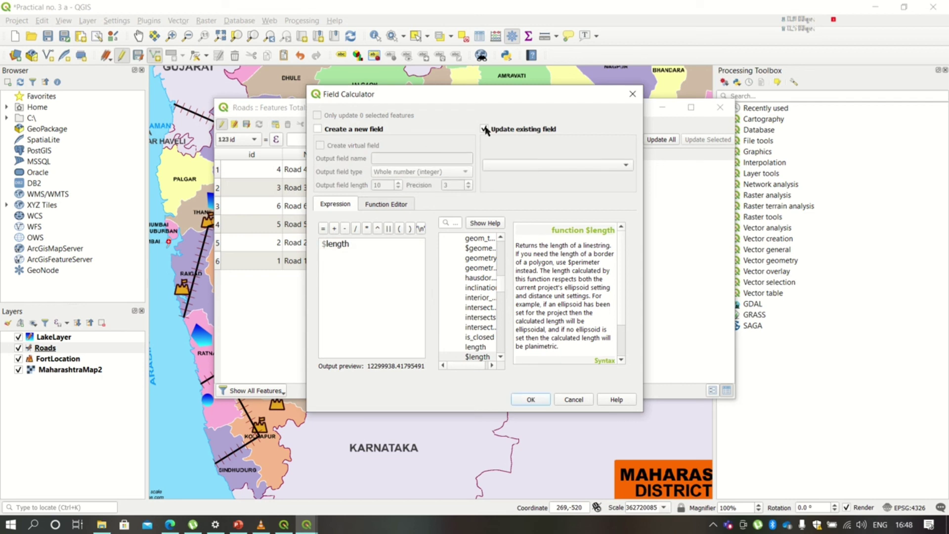
left_click(517, 163)
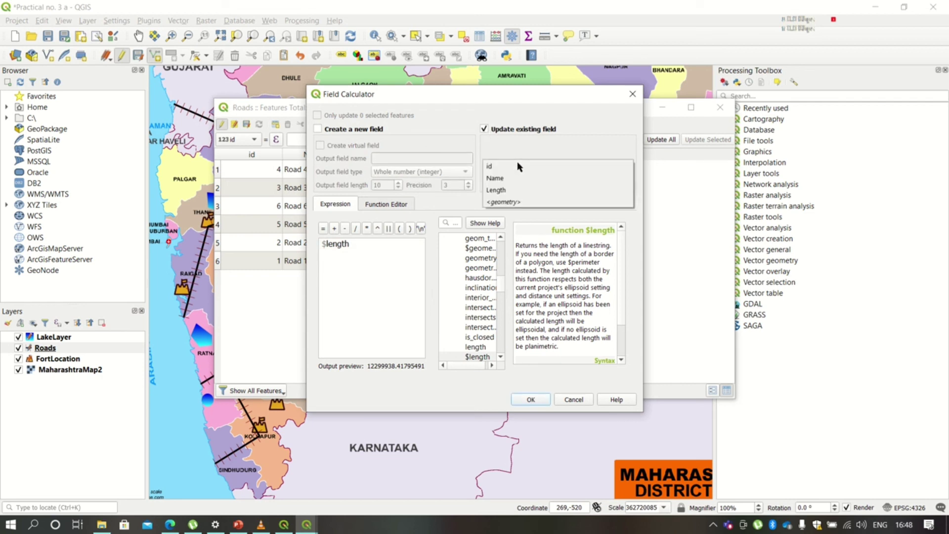
left_click(497, 190)
left_click(369, 240)
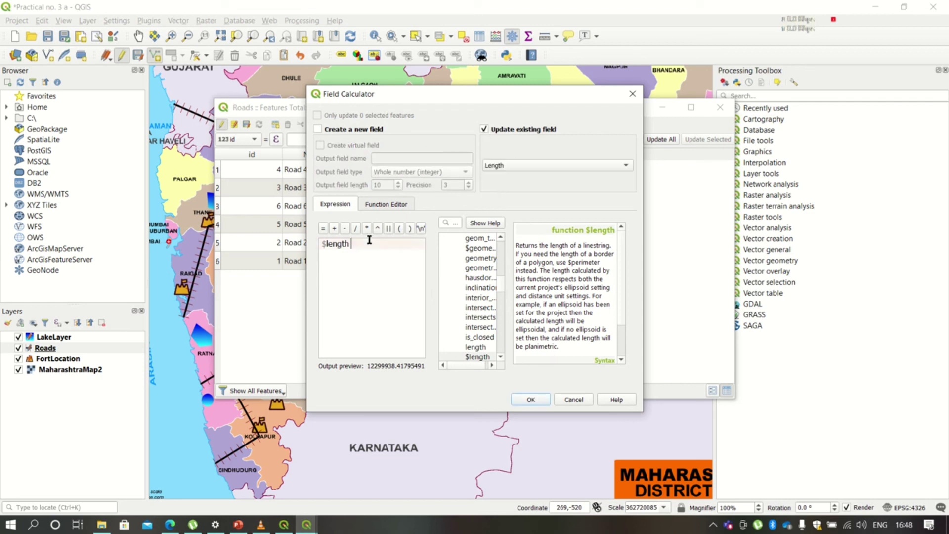
left_click_drag(451, 92, 570, 97)
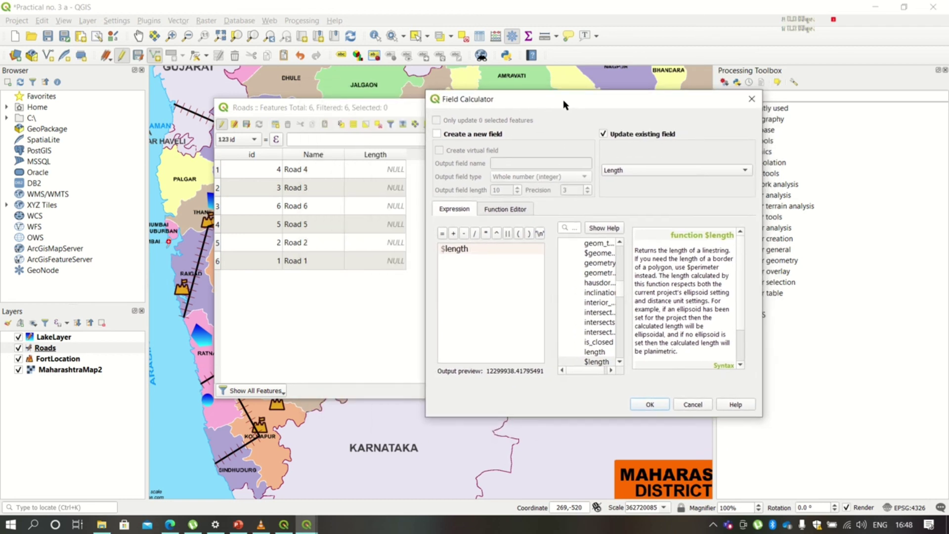
left_click(650, 404)
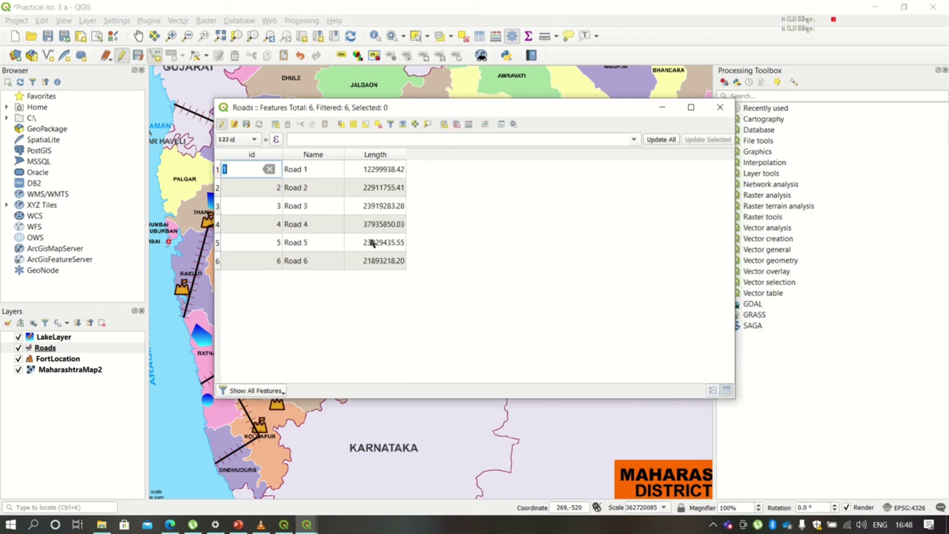
left_click(721, 109)
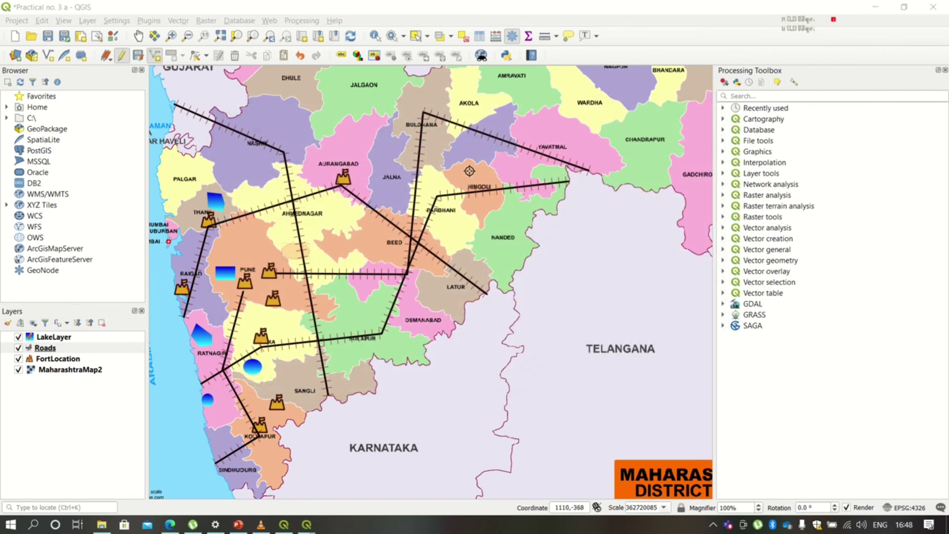
Step: Give the Roads layer single labels that show the Length field and apply them to the map
left_click(56, 349)
double_click(56, 349)
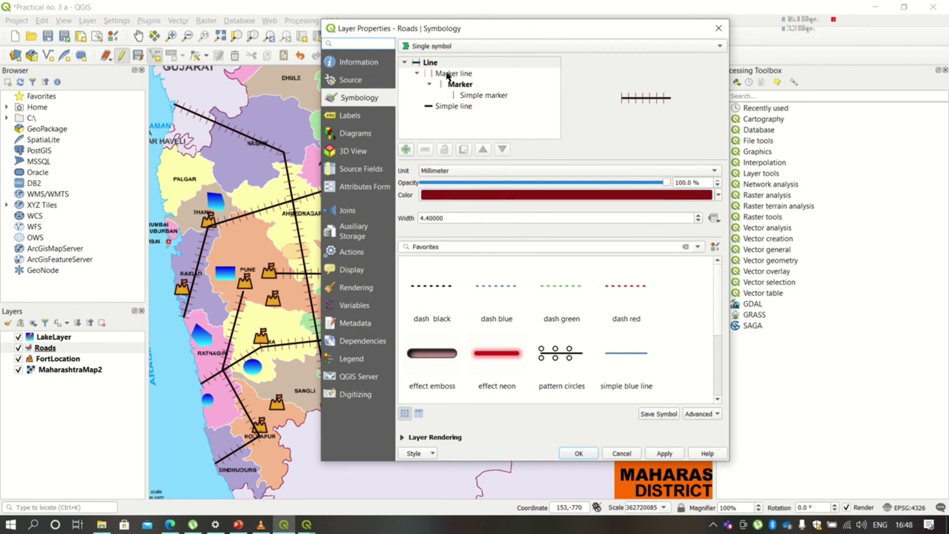
left_click(446, 46)
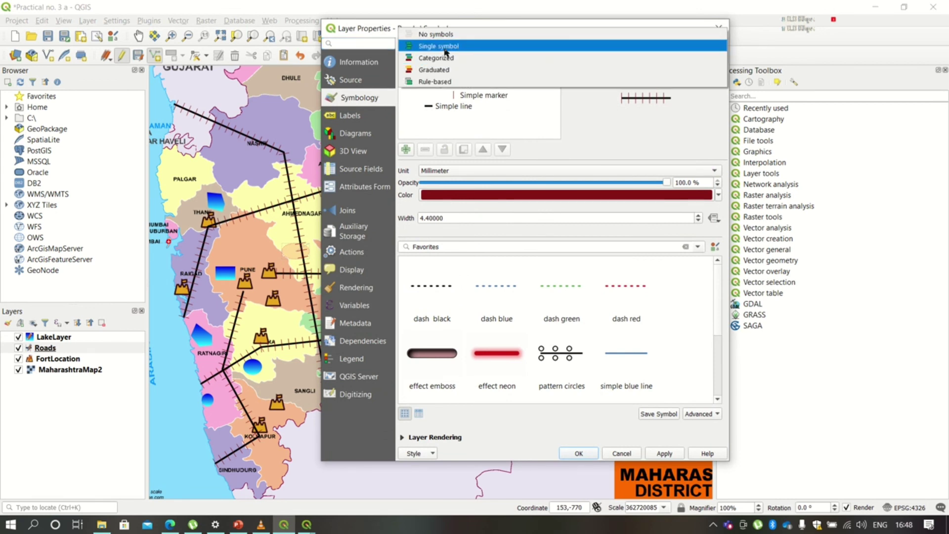
left_click(445, 48)
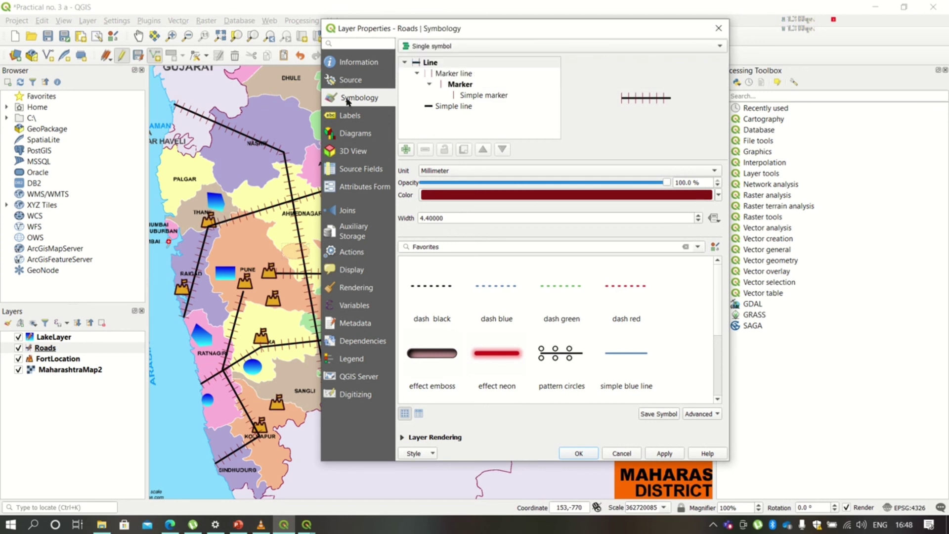
left_click(348, 117)
left_click(466, 49)
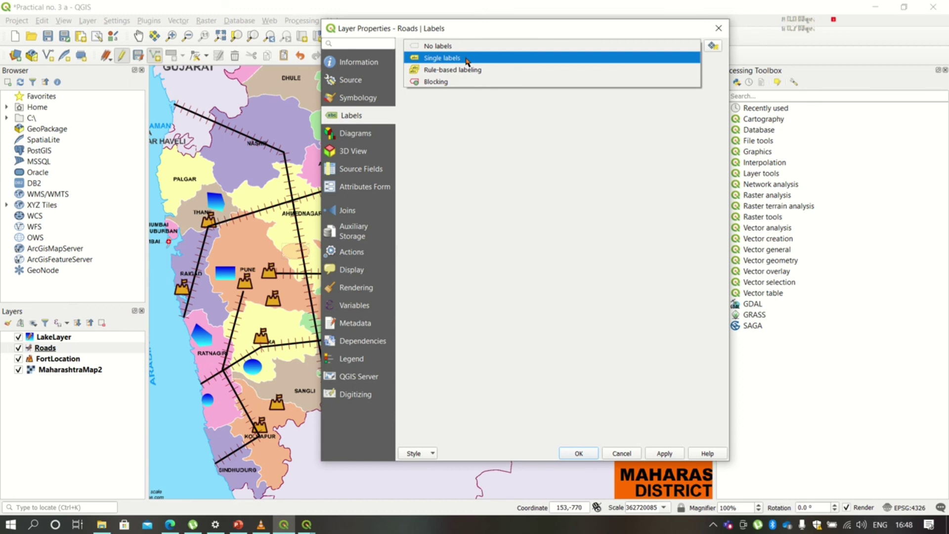
left_click(466, 58)
left_click(698, 64)
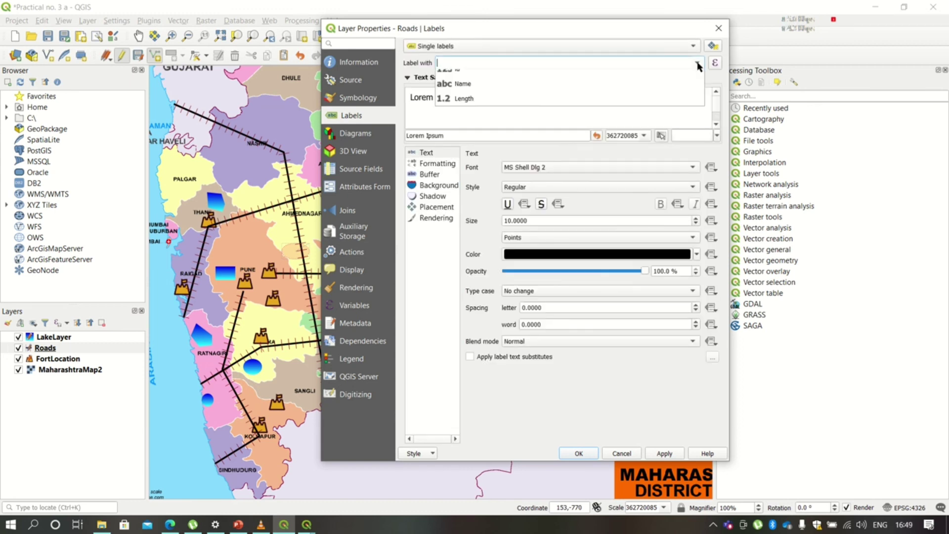
left_click(528, 104)
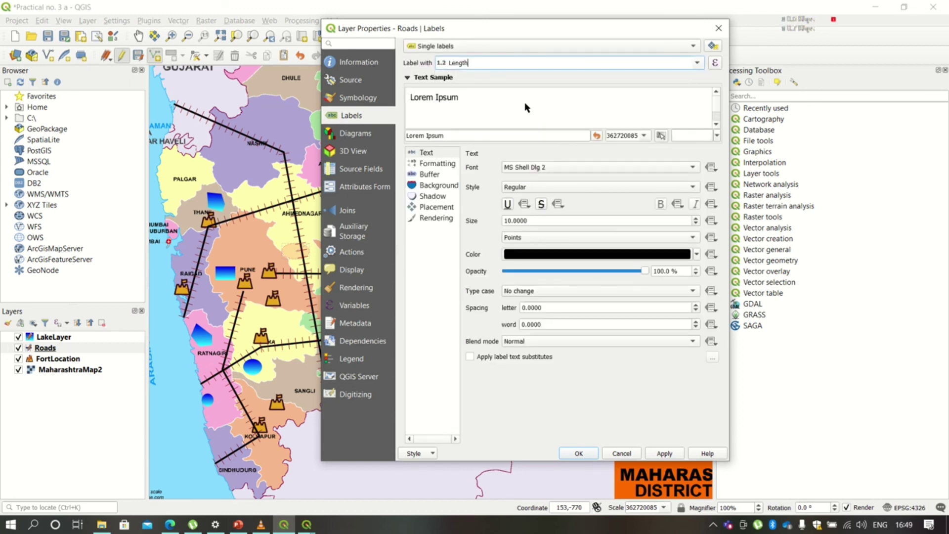
left_click(662, 451)
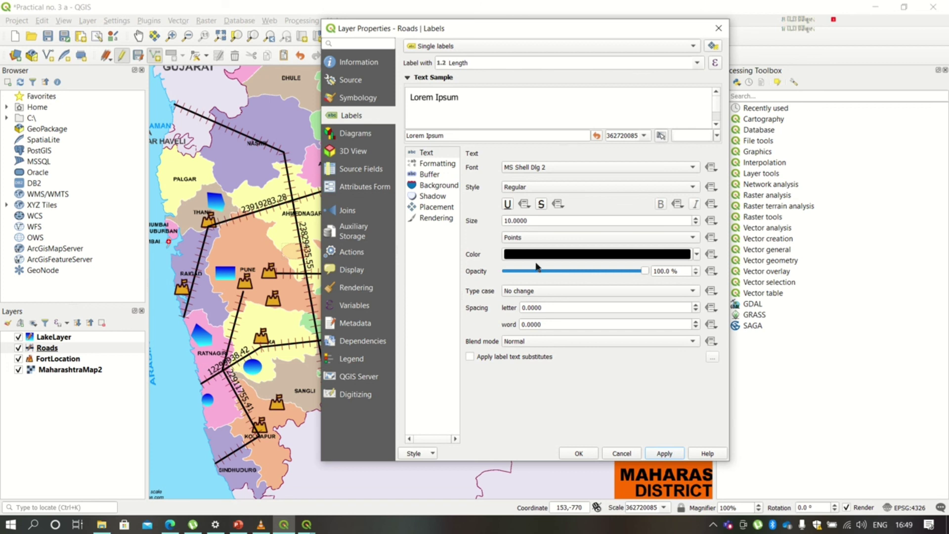
left_click(577, 454)
Step: Give the FortLocation layer single labels that show the Name field
left_click(47, 360)
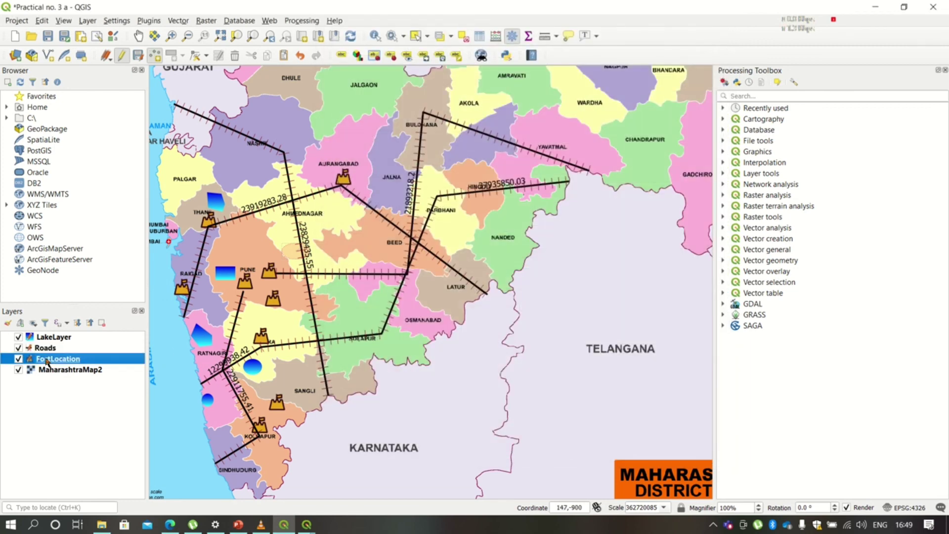
double_click(47, 358)
left_click(552, 45)
left_click(552, 68)
left_click(569, 63)
left_click(568, 91)
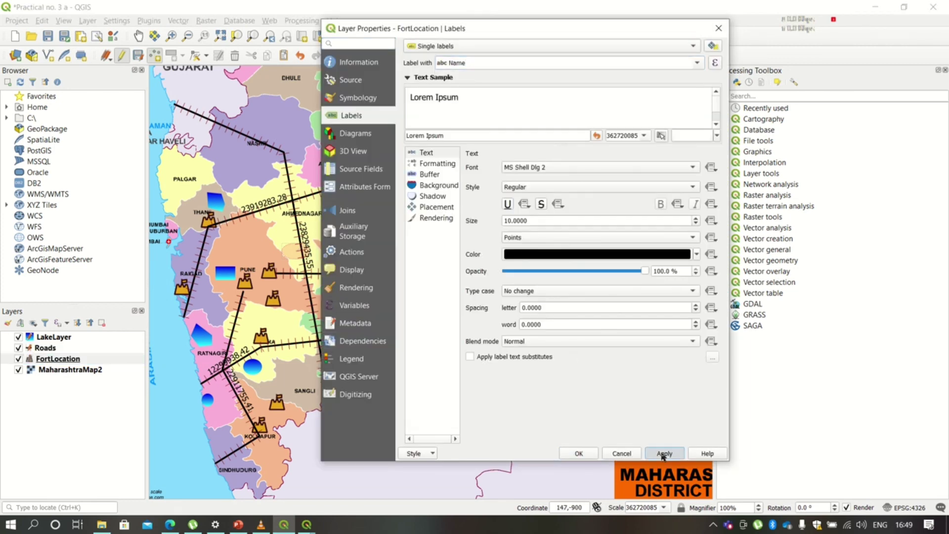
left_click(663, 454)
Step: Set the FortLocation label text color to magenta and apply it to the map
left_click(697, 254)
left_click(559, 313)
left_click(663, 453)
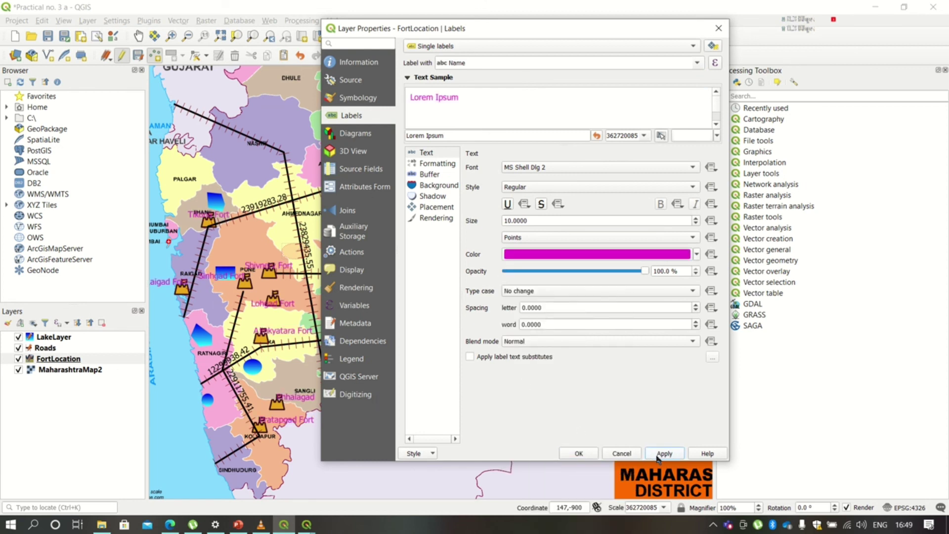
left_click(579, 455)
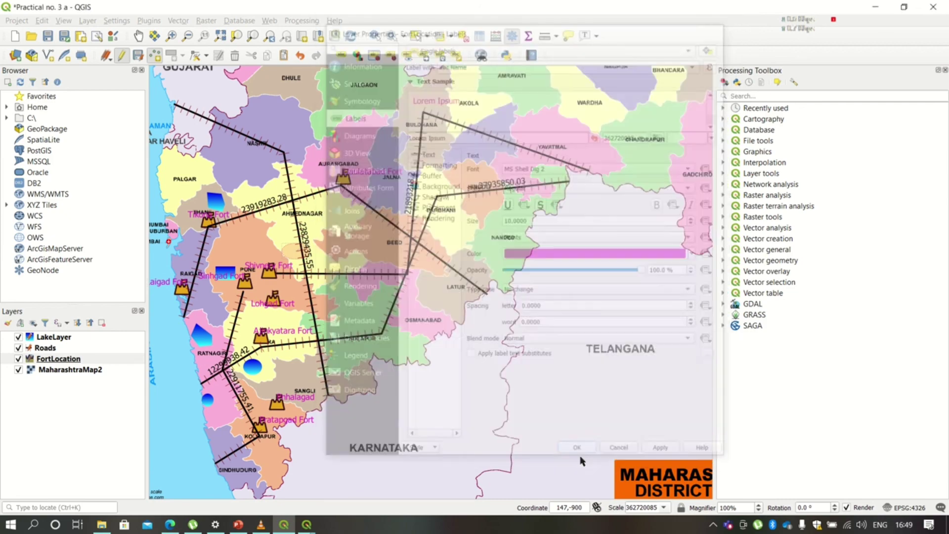